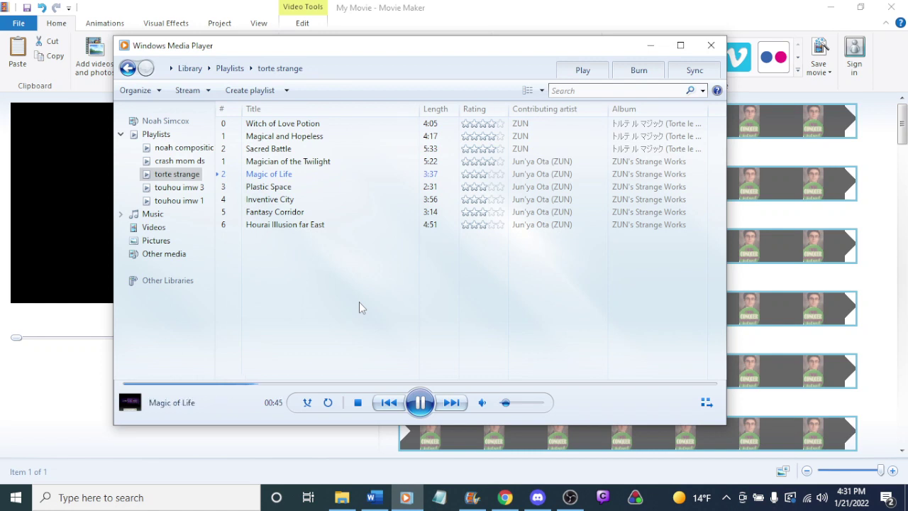
# Step: Listen to Magician of the Twilight and to Magic of Life from about 1:05, pause playback, and return to Movie Maker
pyautogui.doubleClick(345, 162)
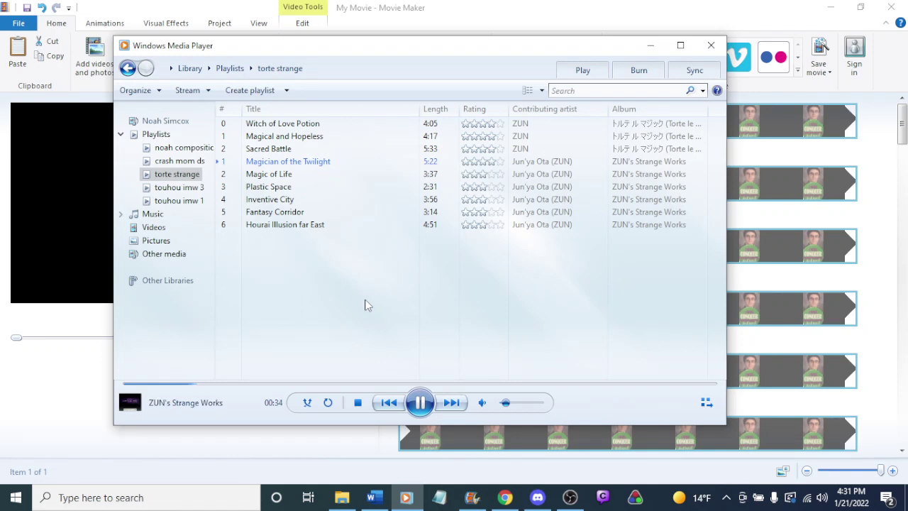
pyautogui.doubleClick(280, 174)
pyautogui.click(301, 384)
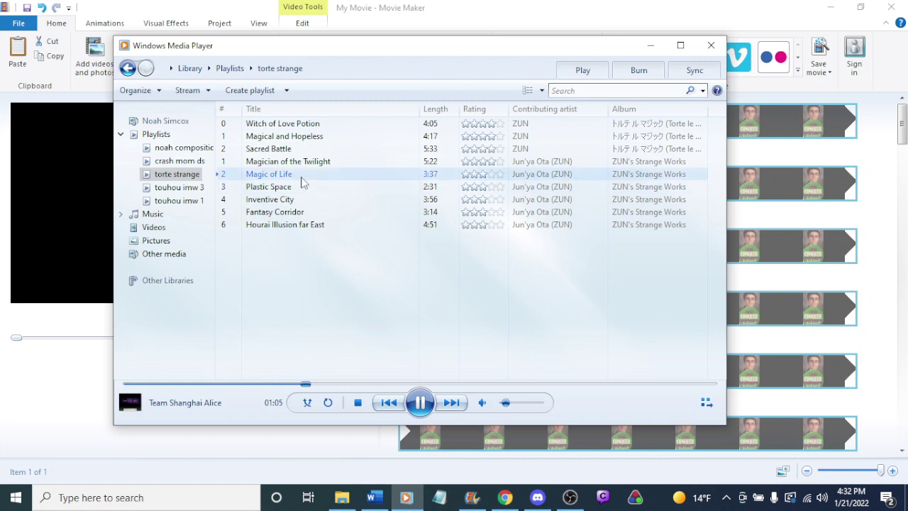
pyautogui.moveTo(301, 166)
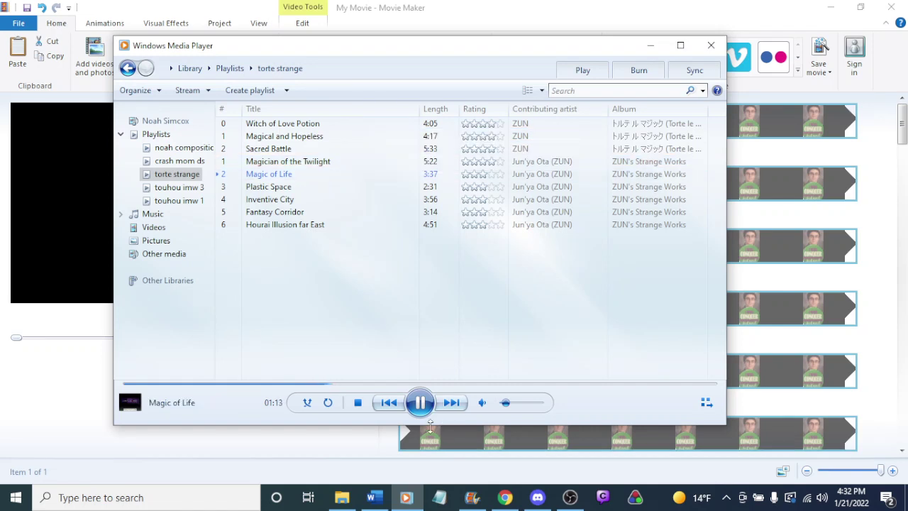
pyautogui.click(419, 402)
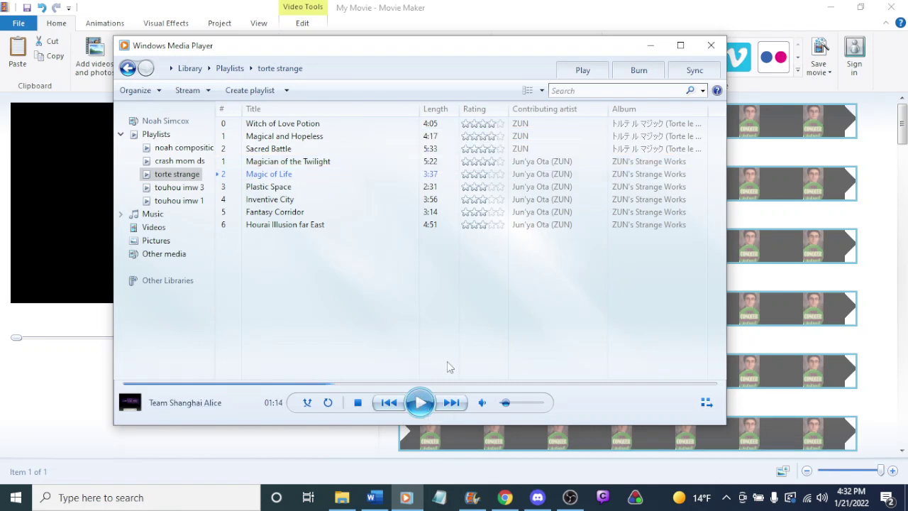
pyautogui.click(650, 46)
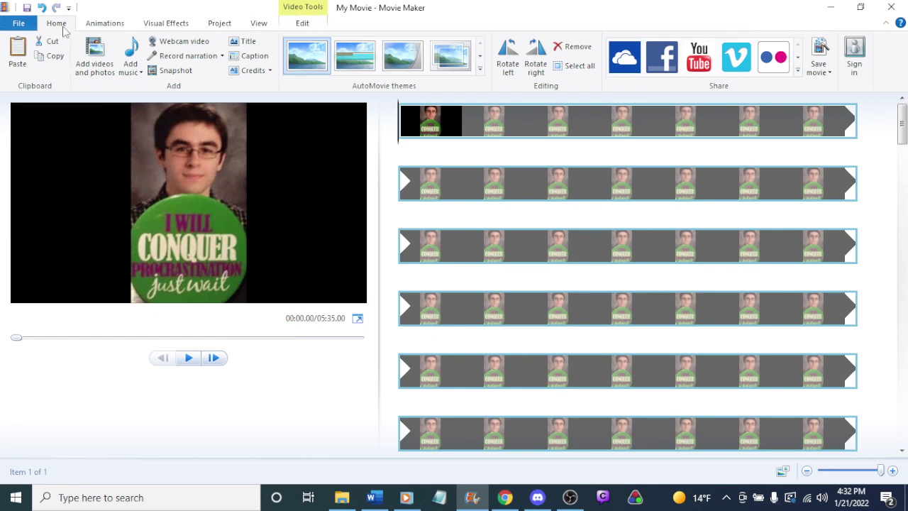
# Step: Add the song Magic of Life from the ZUN's Strange Works folder as the project's music
pyautogui.click(130, 50)
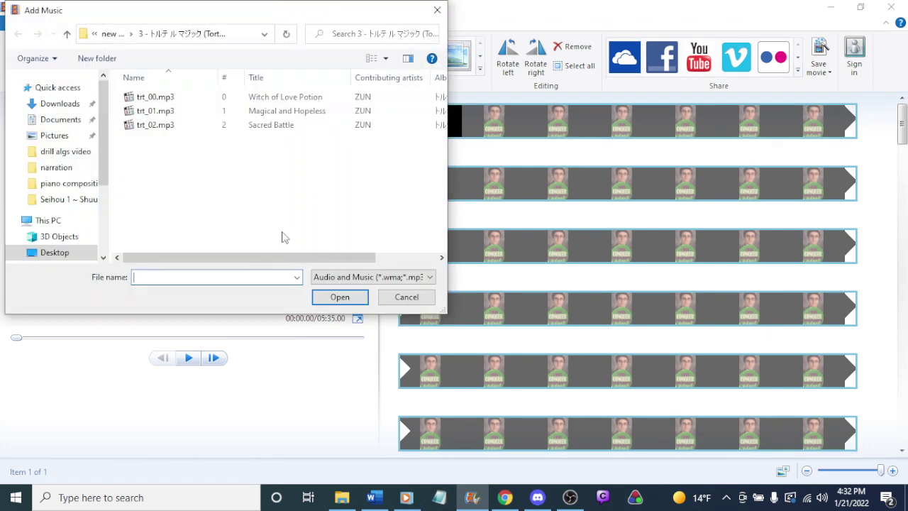
pyautogui.click(114, 33)
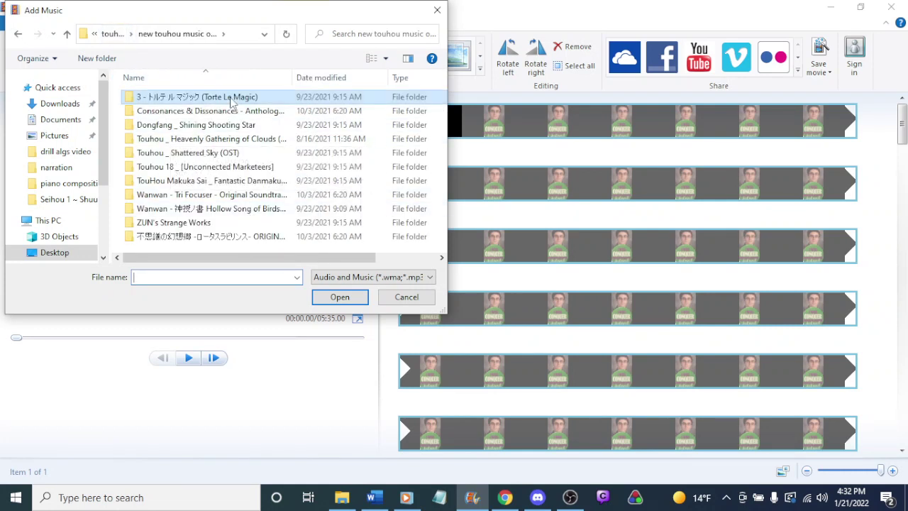
pyautogui.doubleClick(227, 222)
pyautogui.doubleClick(177, 99)
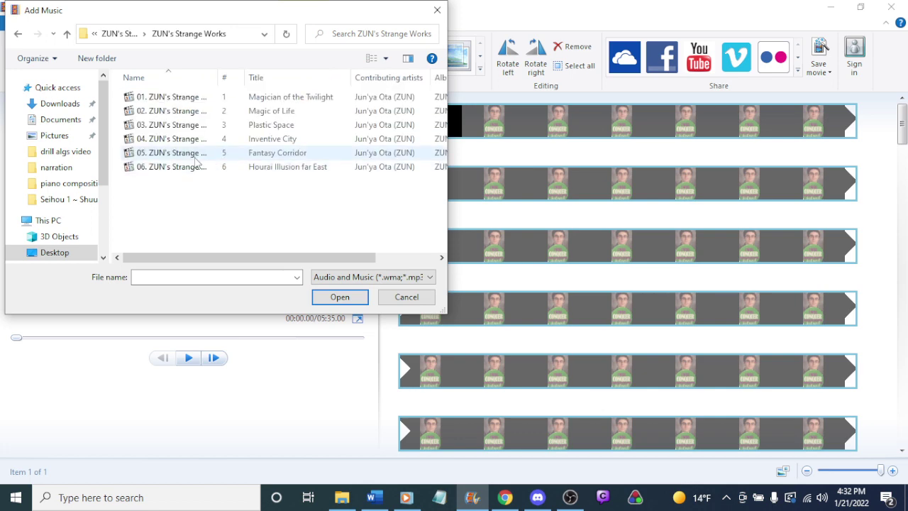
pyautogui.doubleClick(171, 111)
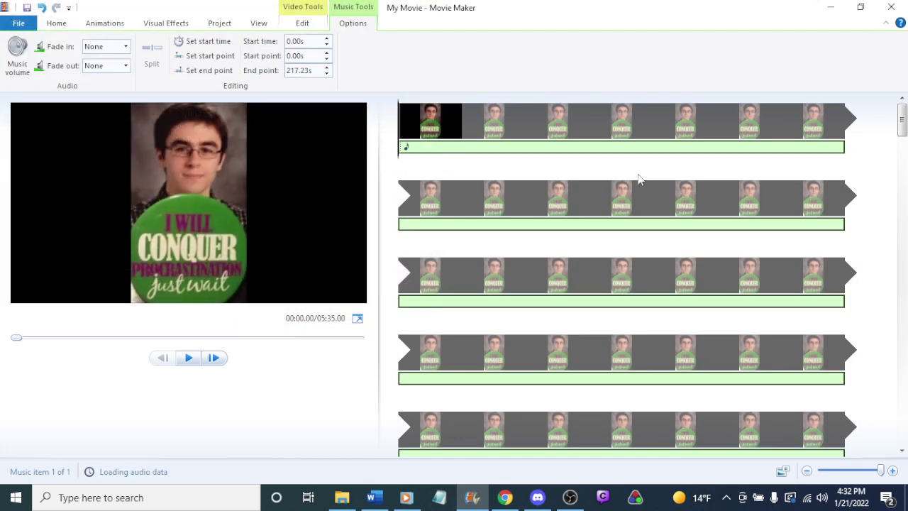
# Step: Lower the volume of the Magic of Life music track
pyautogui.click(17, 55)
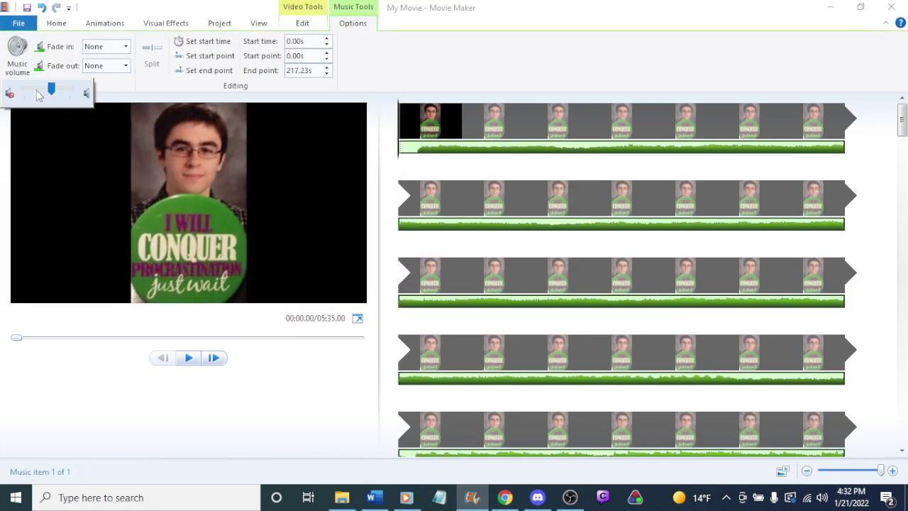
pyautogui.moveTo(48, 96); pyautogui.dragTo(34, 96)
pyautogui.click(505, 69)
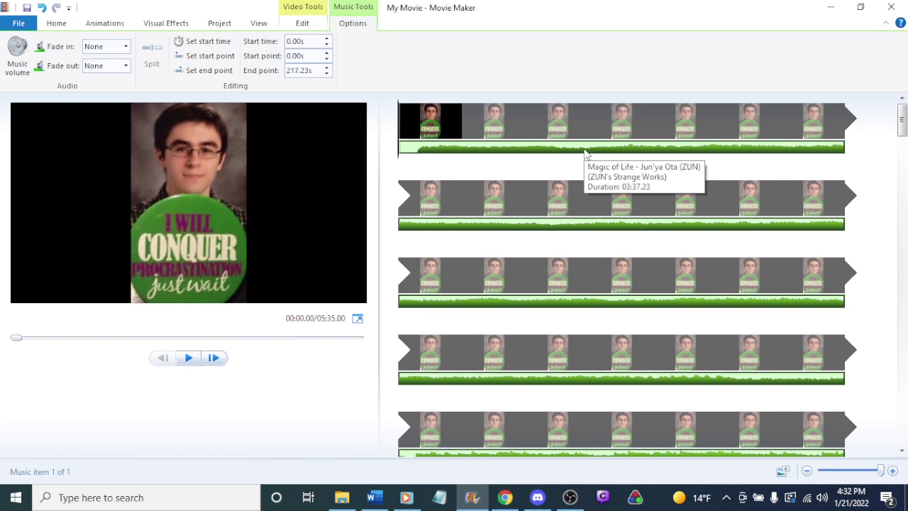
# Step: Set the photo clip's duration to 220 seconds
pyautogui.click(445, 124)
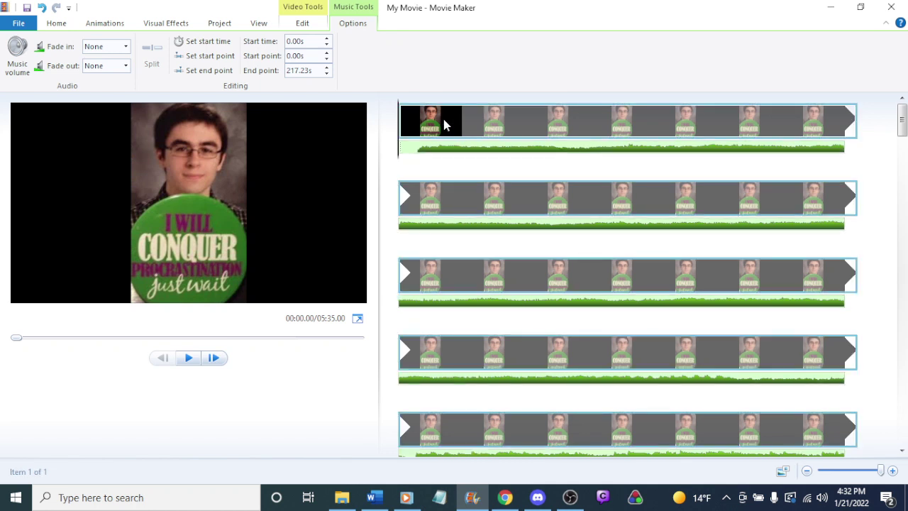
pyautogui.click(306, 23)
pyautogui.click(248, 65)
pyautogui.write('220')
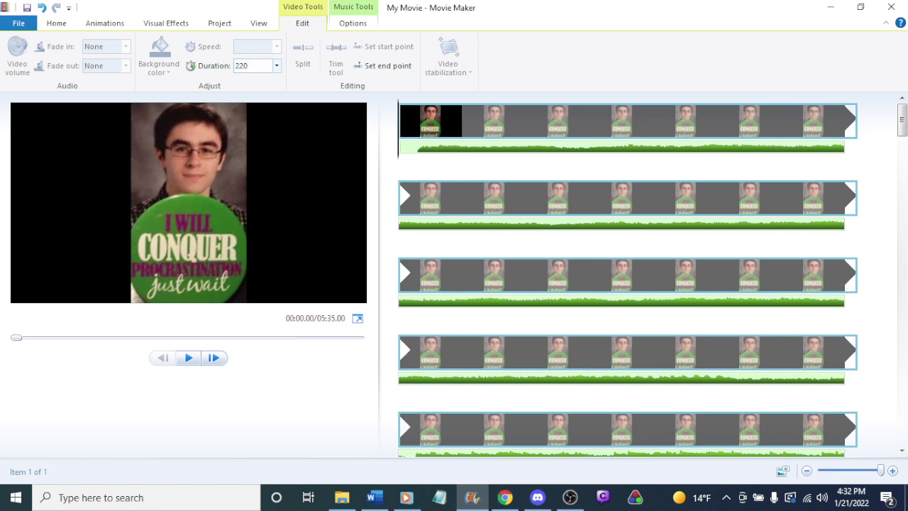
pyautogui.press('Return')
pyautogui.moveTo(903, 117)
pyautogui.mouseDown()
pyautogui.moveTo(903, 219)
pyautogui.moveTo(903, 117)
pyautogui.mouseUp()
# Step: Export the project as an audio-only M4A file named "strange song" in the drill algs video folder
pyautogui.click(19, 22)
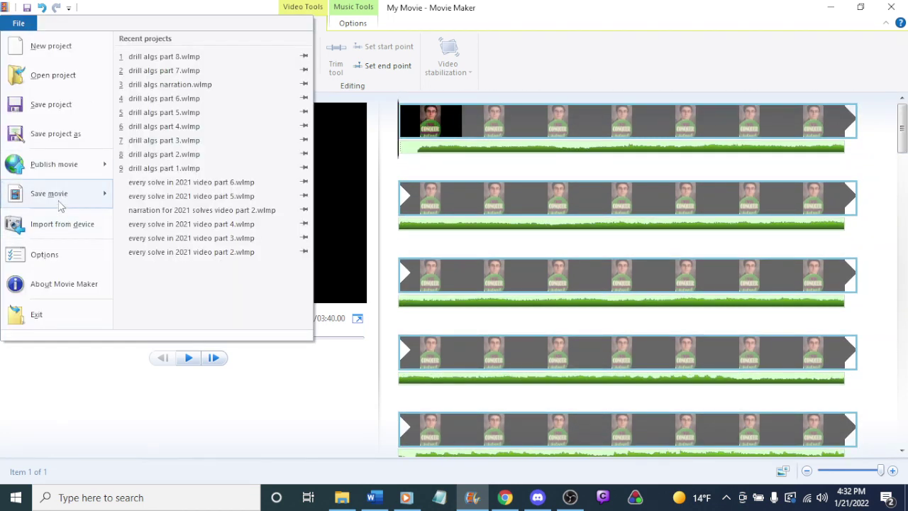
pyautogui.moveTo(61, 205)
pyautogui.click(163, 106)
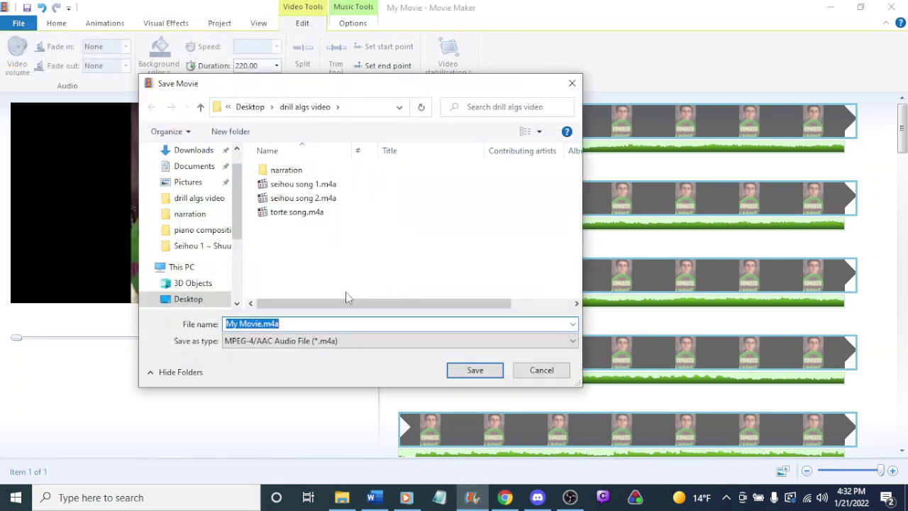
pyautogui.write('strange song')
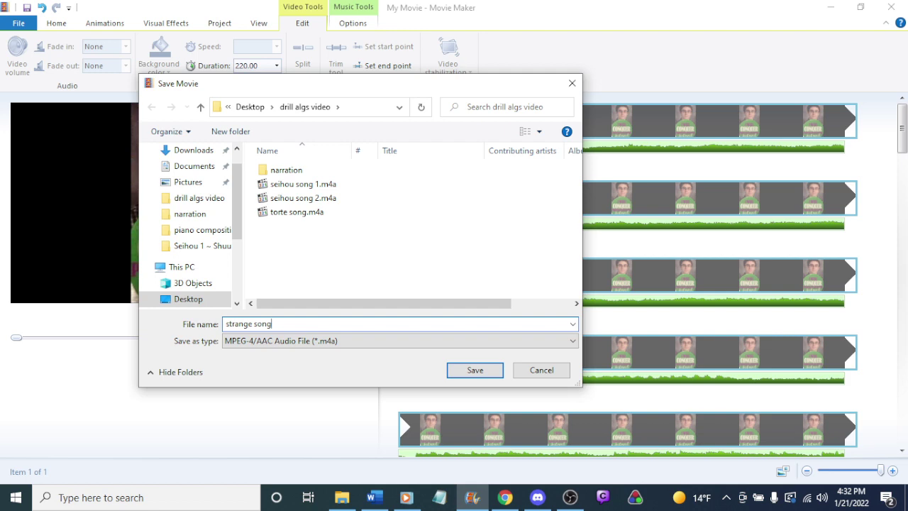
pyautogui.press('Return')
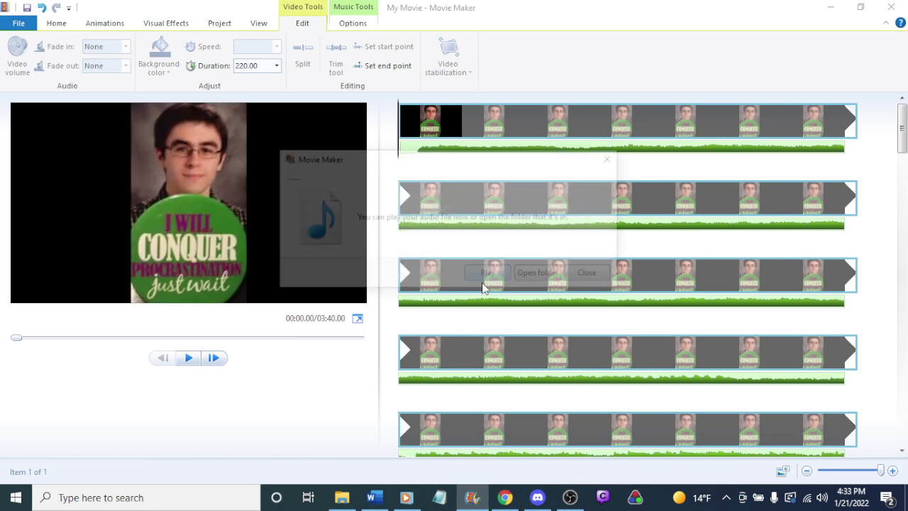
pyautogui.click(576, 277)
# Step: Open the recent project "drill algs part 8", discarding the changes to My Movie
pyautogui.click(19, 23)
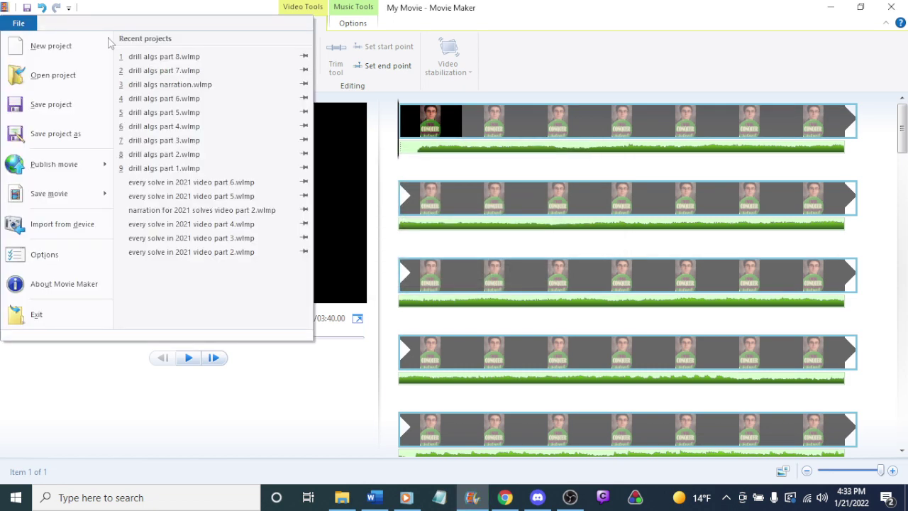
pyautogui.click(198, 57)
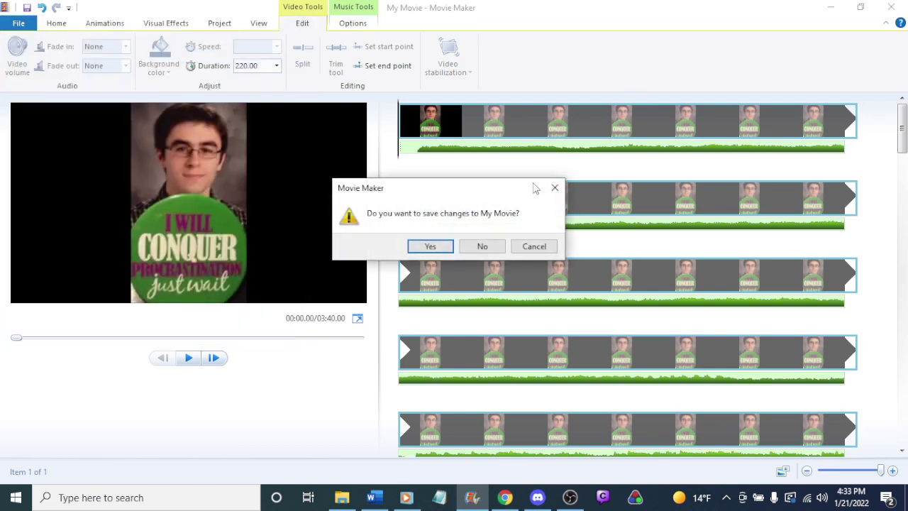
pyautogui.click(482, 247)
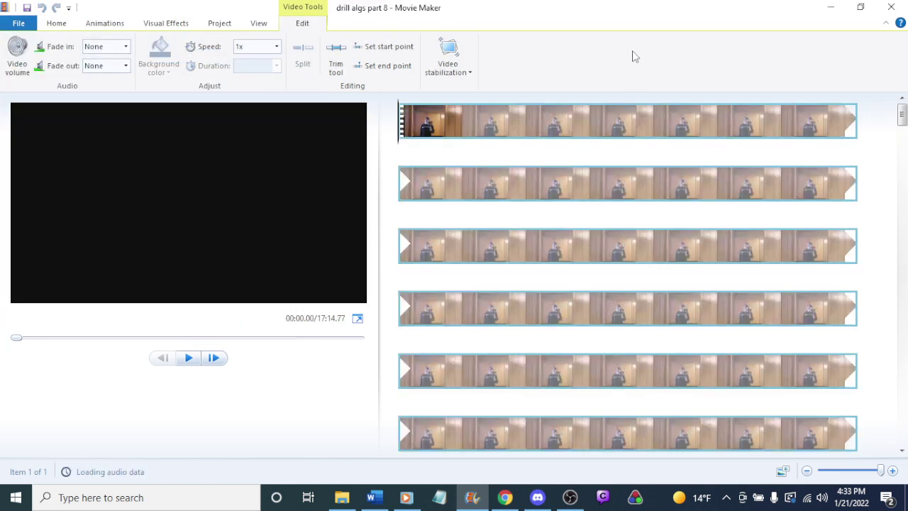
# Step: Add seihou song 1.m4a from the drill algs video folder as background music
pyautogui.click(17, 56)
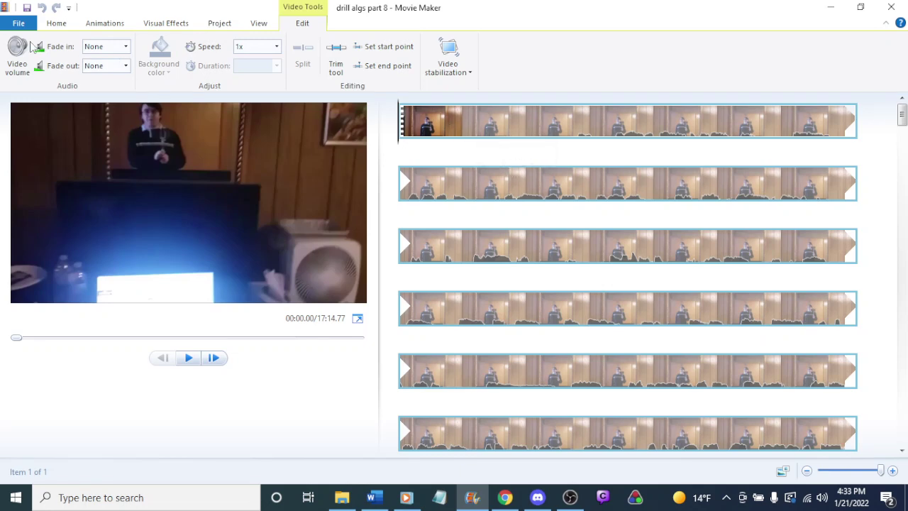
pyautogui.click(56, 22)
pyautogui.click(131, 52)
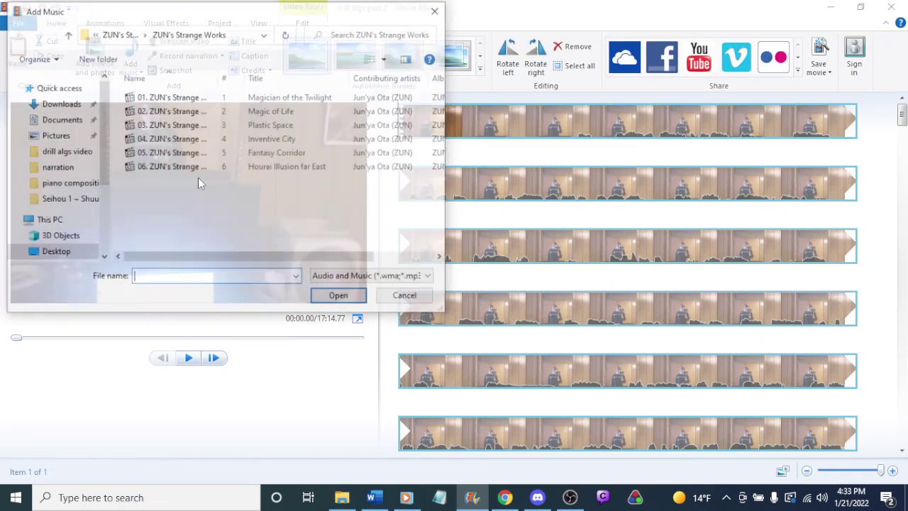
pyautogui.click(78, 154)
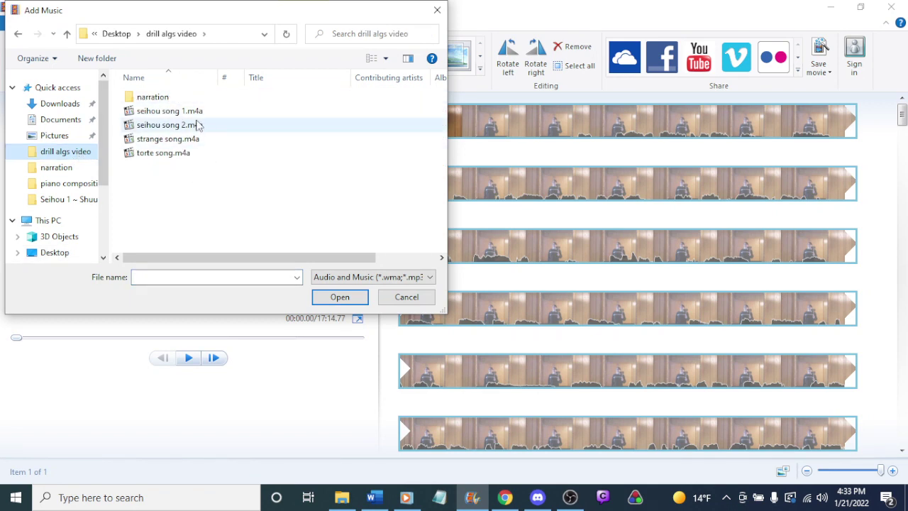
pyautogui.doubleClick(169, 111)
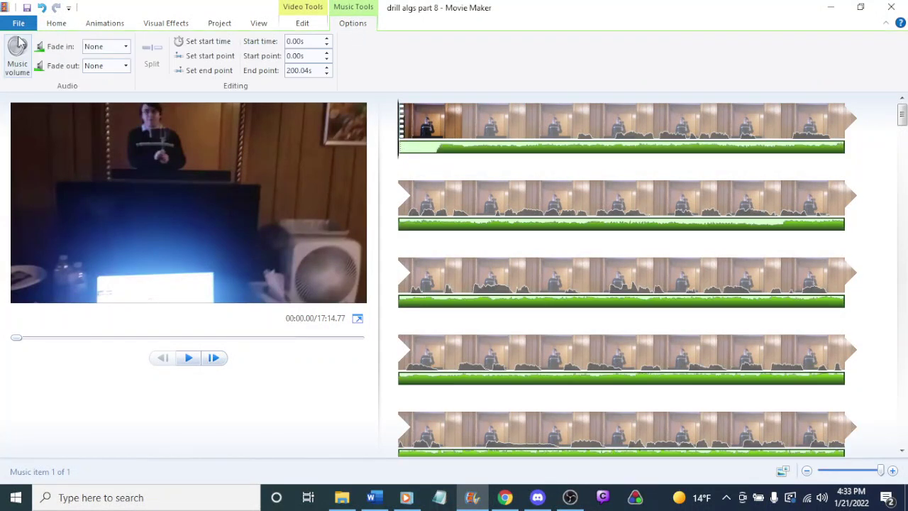
# Step: Lower the seihou song 1 music volume to nearly its minimum
pyautogui.click(20, 44)
pyautogui.moveTo(46, 88); pyautogui.dragTo(24, 88)
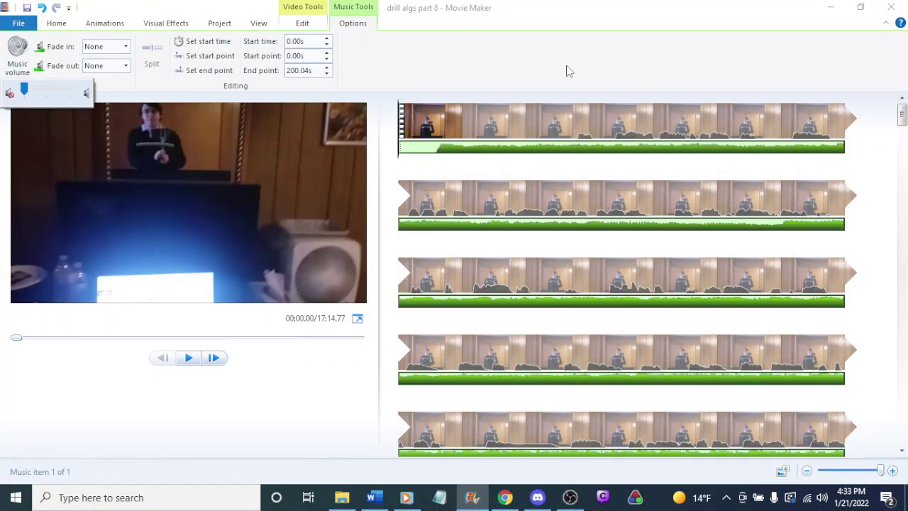
pyautogui.click(556, 65)
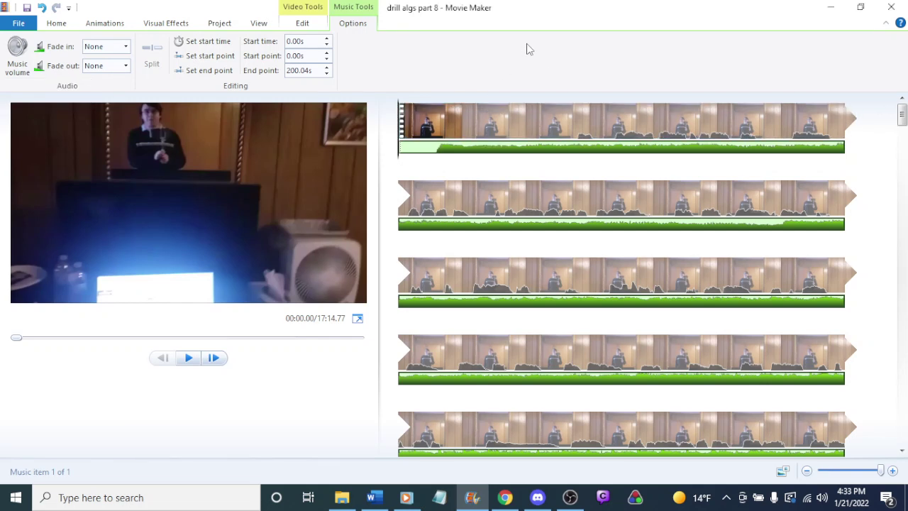
# Step: Select the video clip and preview its opening with the music, from the start to about 16 seconds
pyautogui.press('space')
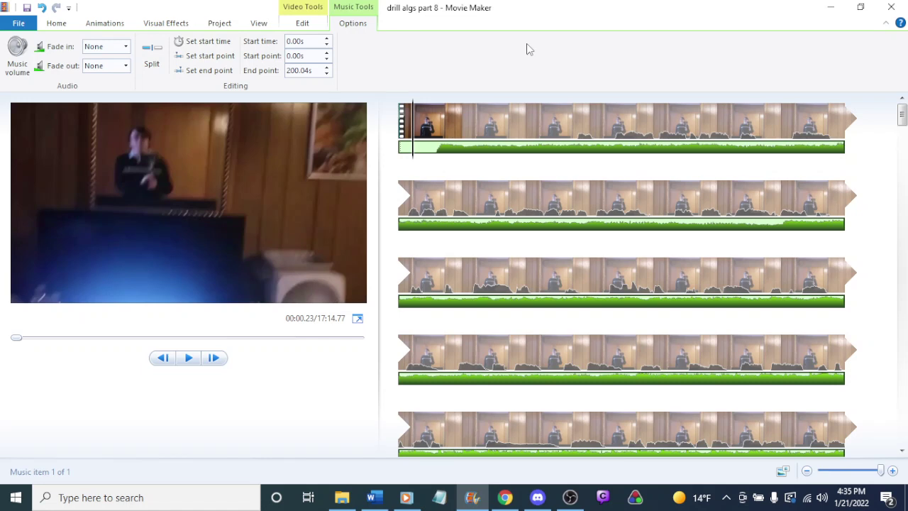
pyautogui.press('space')
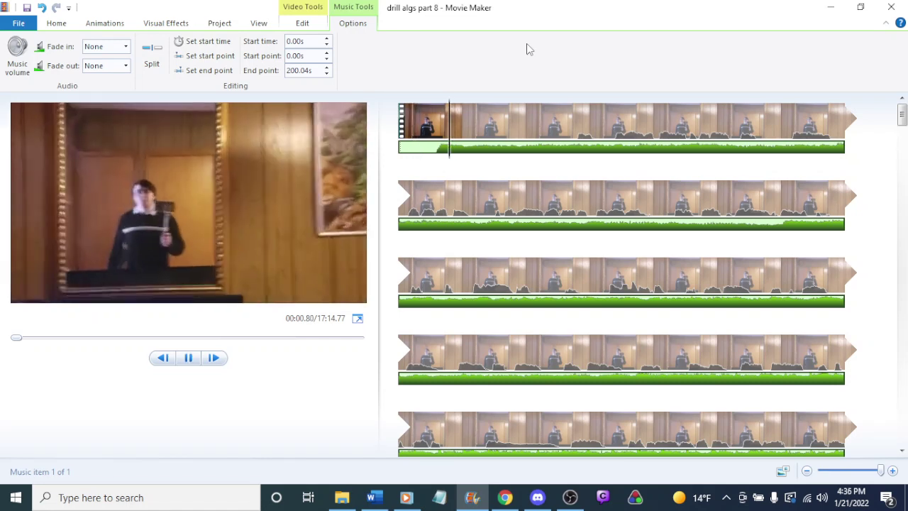
pyautogui.click(423, 121)
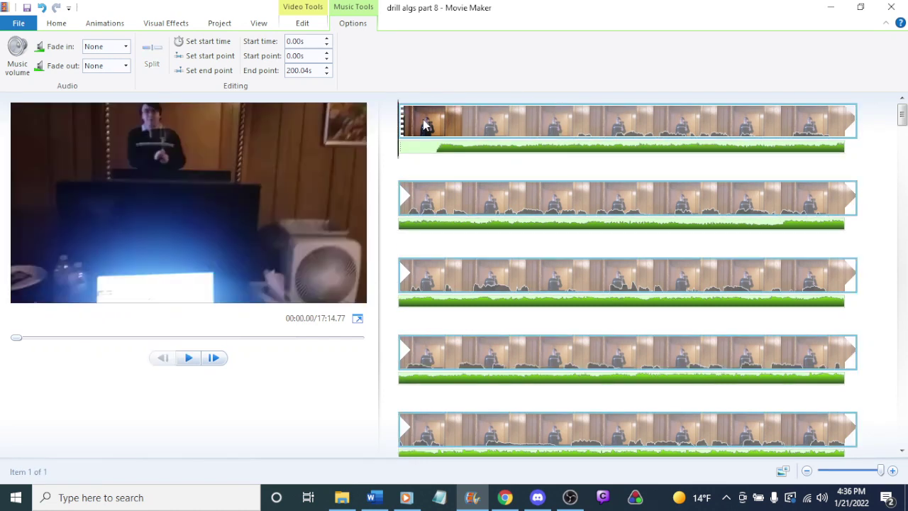
pyautogui.click(28, 71)
pyautogui.click(419, 55)
pyautogui.press('space')
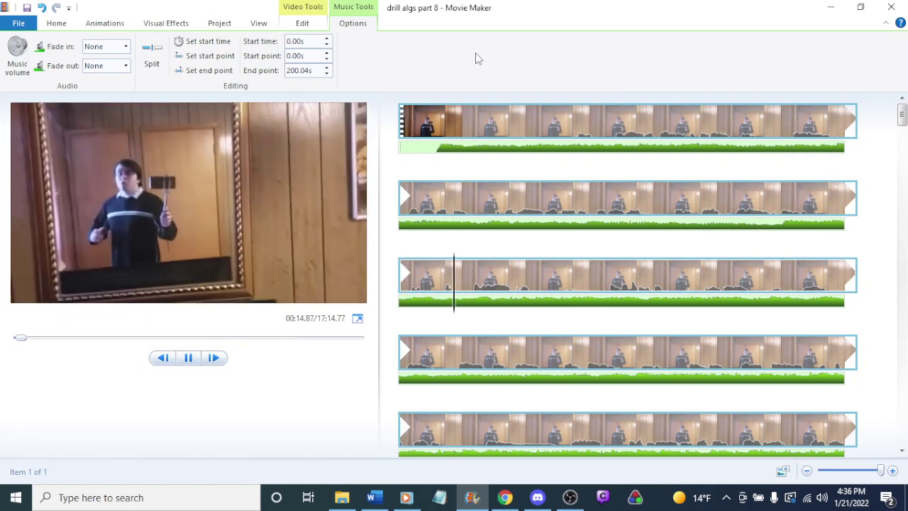
pyautogui.press('space')
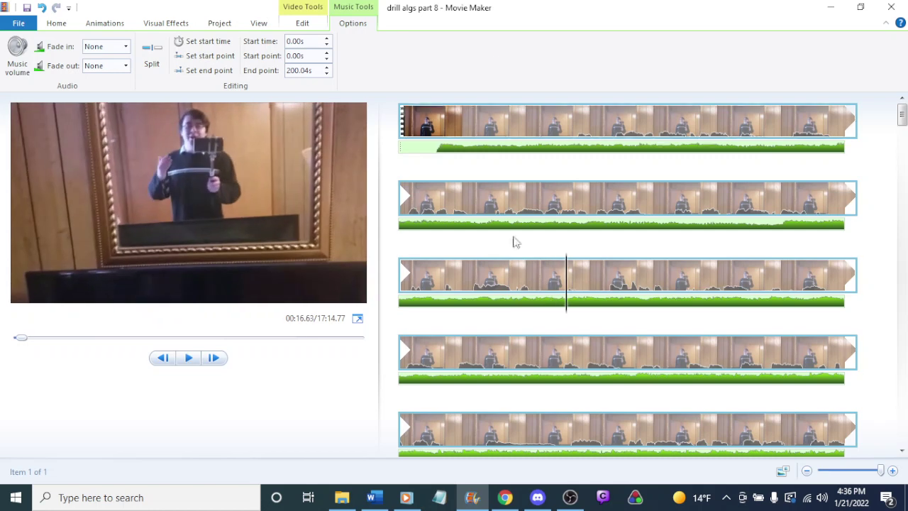
# Step: Locate the cut point at about 15.17 seconds, split the video clip there, and play on from the split
pyautogui.click(466, 275)
pyautogui.press('space')
pyautogui.click(465, 275)
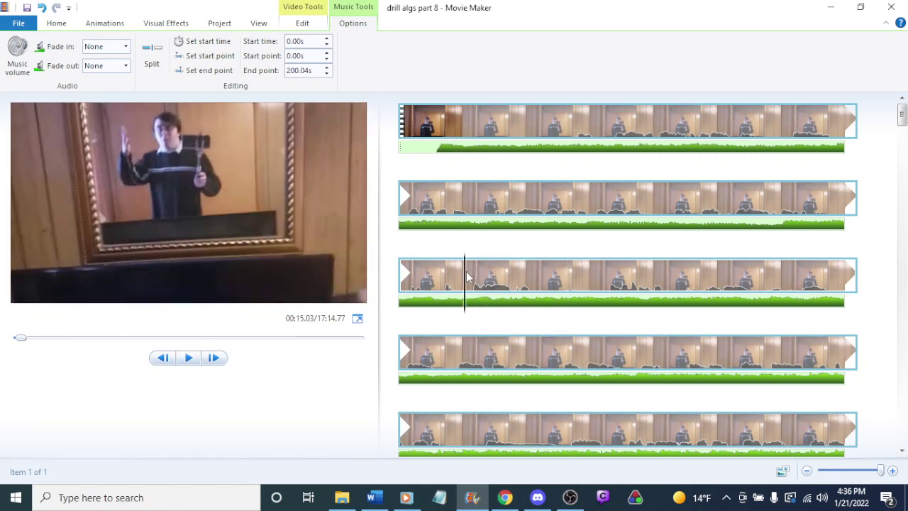
pyautogui.press('space')
pyautogui.press('space')
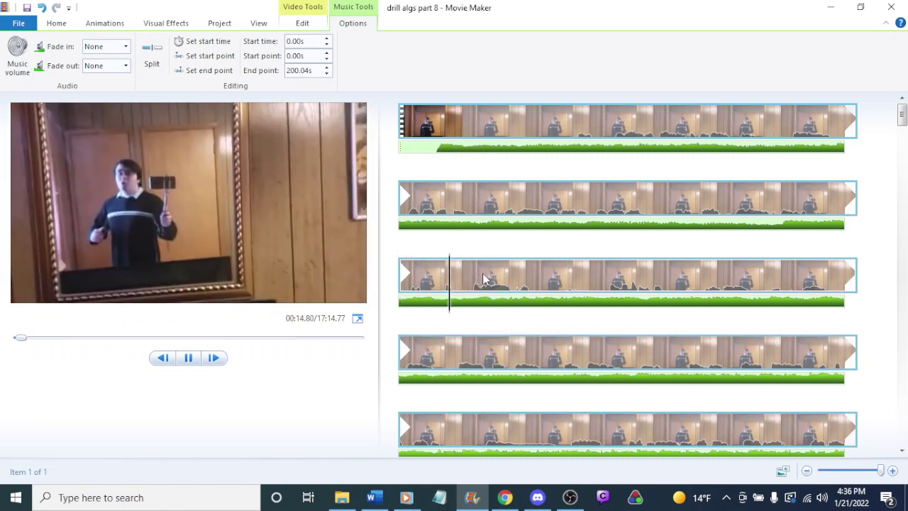
pyautogui.press('space')
pyautogui.rightClick(474, 283)
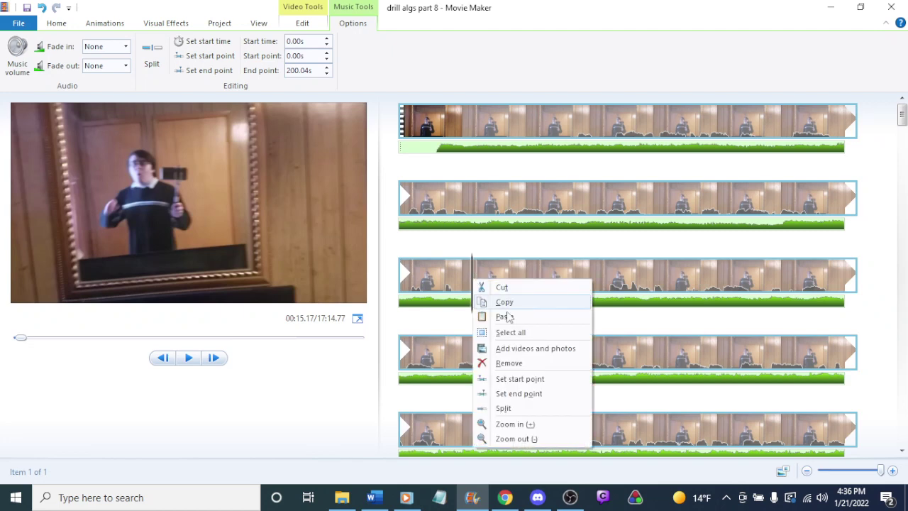
pyautogui.click(505, 408)
pyautogui.press('space')
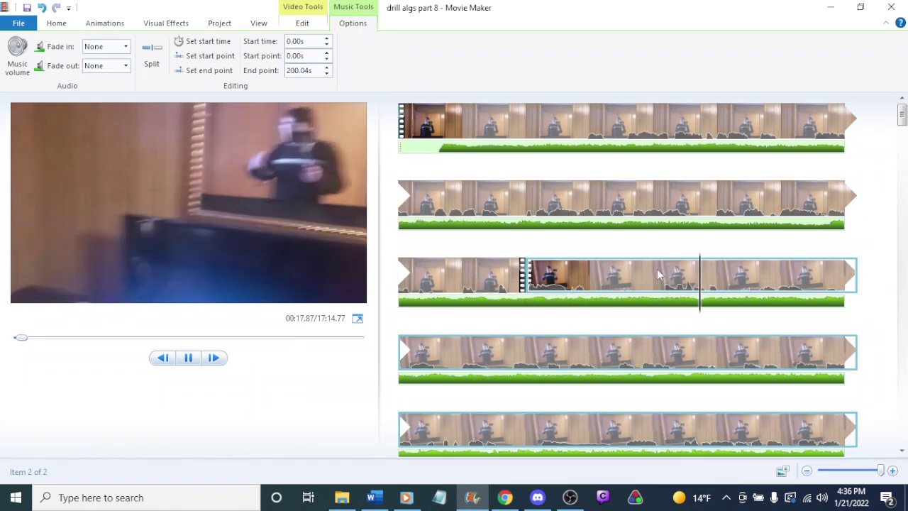
# Step: Replay the footage after the first cut to find about 16.20 seconds, split the clip there, and play on
pyautogui.press('space')
pyautogui.press('space')
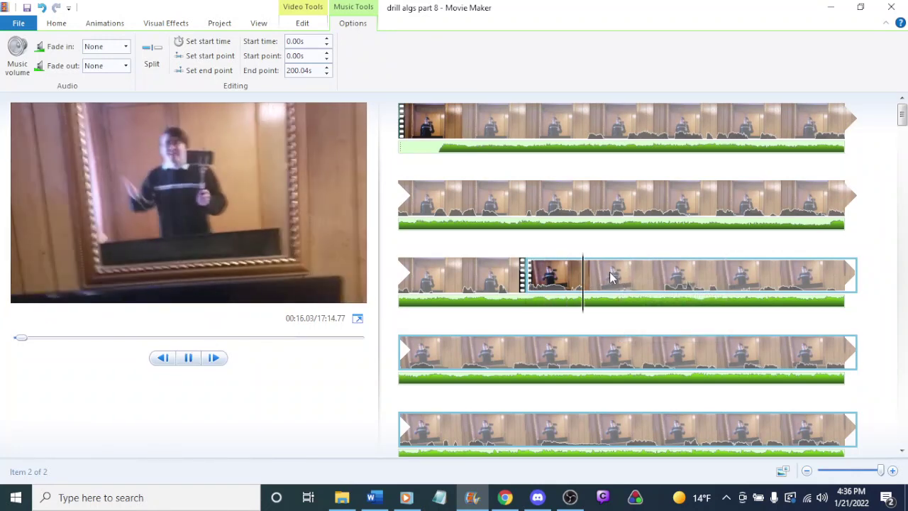
pyautogui.press('space')
pyautogui.rightClick(594, 280)
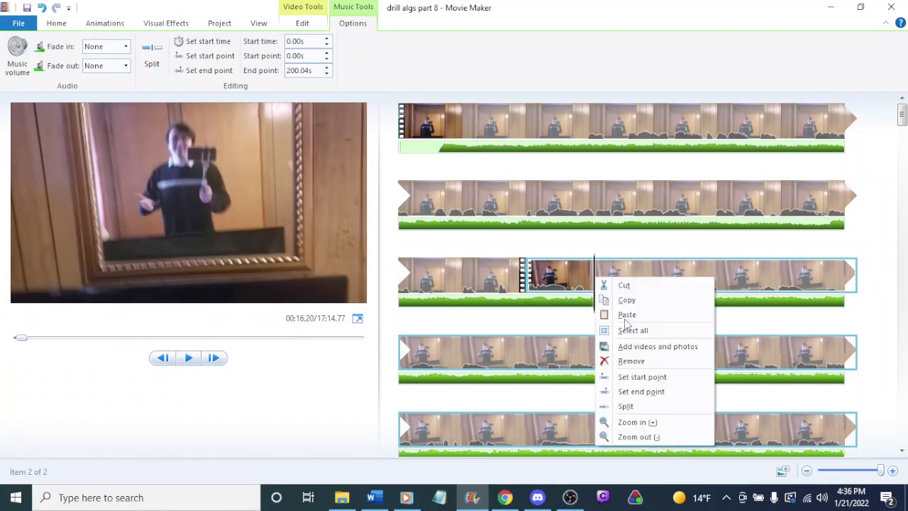
pyautogui.click(631, 408)
pyautogui.press('space')
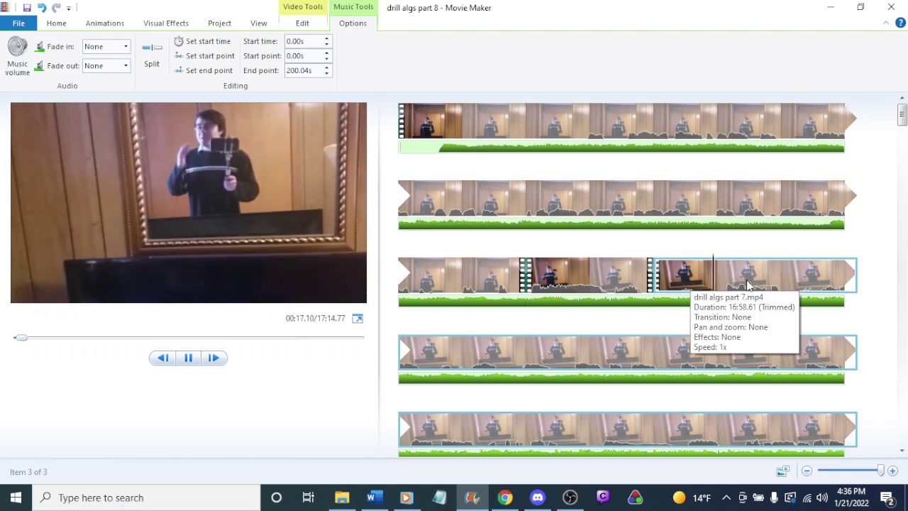
# Step: Split the last clip again at about 17.27 seconds and play the footage that follows the cut
pyautogui.rightClick(726, 286)
pyautogui.click(771, 410)
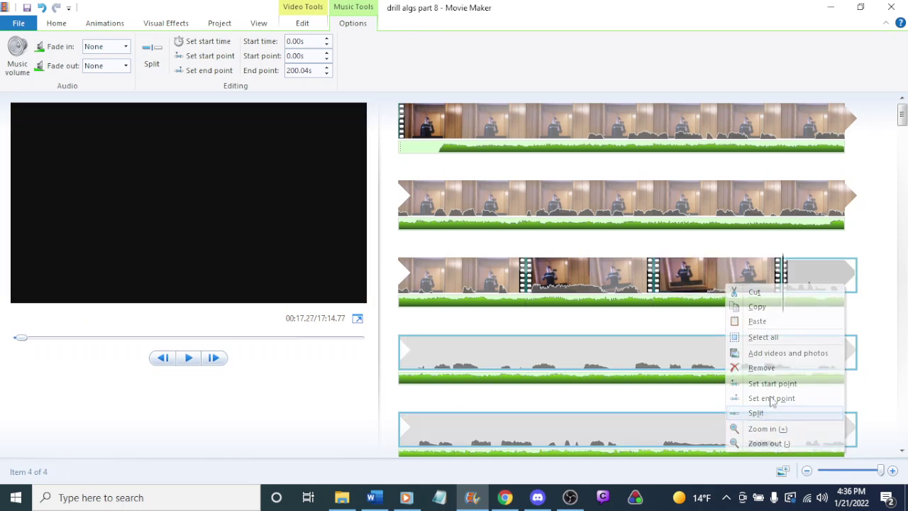
pyautogui.press('space')
pyautogui.press('space')
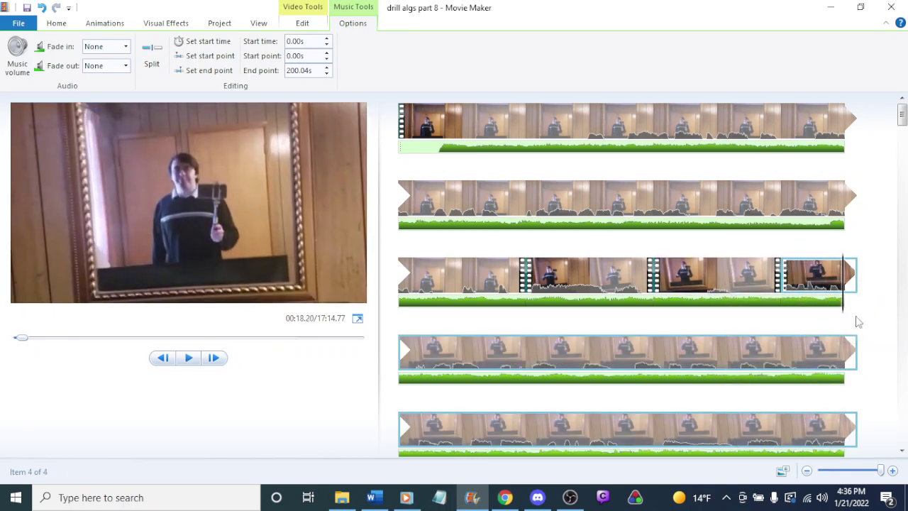
# Step: Find the end of the next short segment at about 17.97 seconds and split the clip there
pyautogui.click(806, 283)
pyautogui.click(835, 285)
pyautogui.press('space')
pyautogui.press('space')
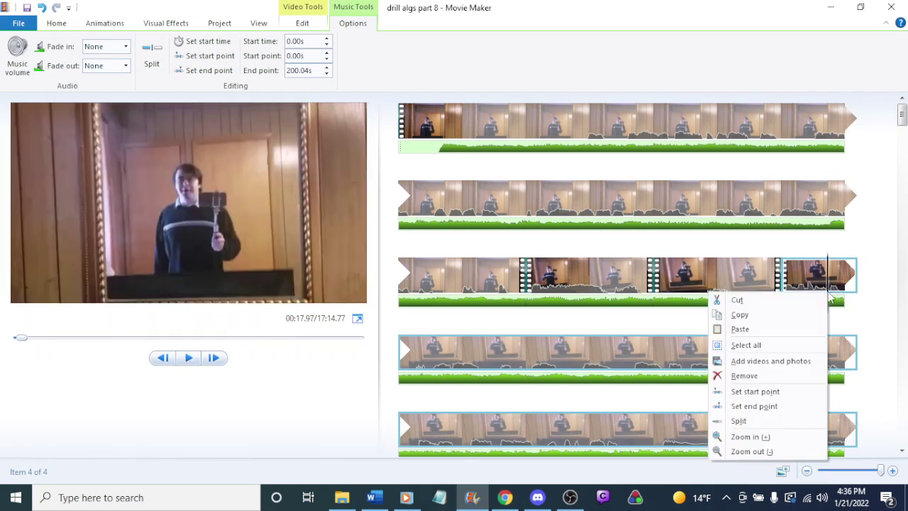
pyautogui.rightClick(827, 291)
pyautogui.click(738, 420)
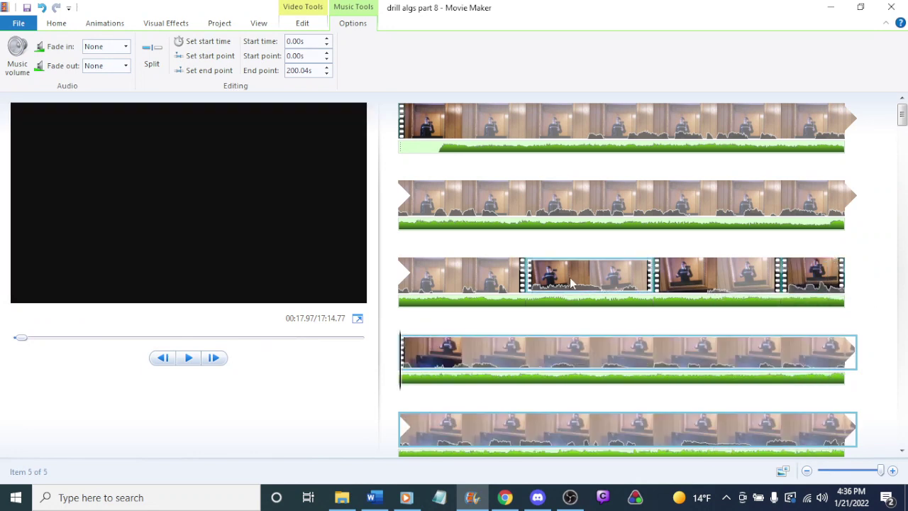
# Step: Lower the video volume of the second clip, starting at about 15.17 seconds, to the minimum
pyautogui.click(570, 276)
pyautogui.click(302, 23)
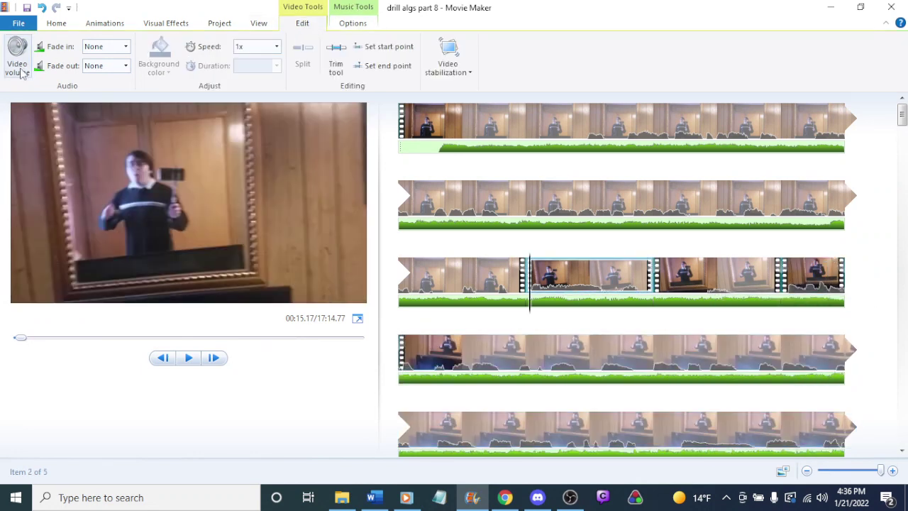
pyautogui.click(18, 54)
pyautogui.moveTo(69, 88); pyautogui.dragTo(25, 89)
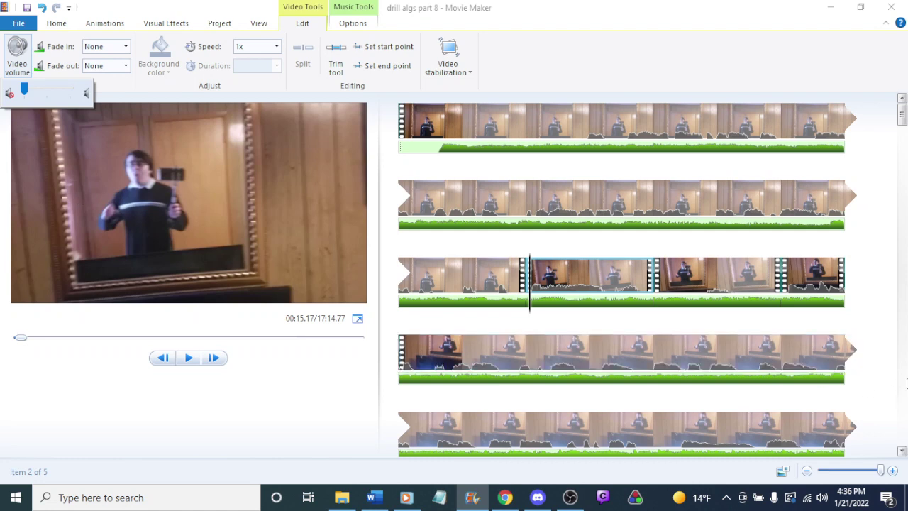
# Step: Lower the video volume of the short fourth clip, starting at about 17.27 seconds, to the minimum
pyautogui.click(816, 286)
pyautogui.click(17, 54)
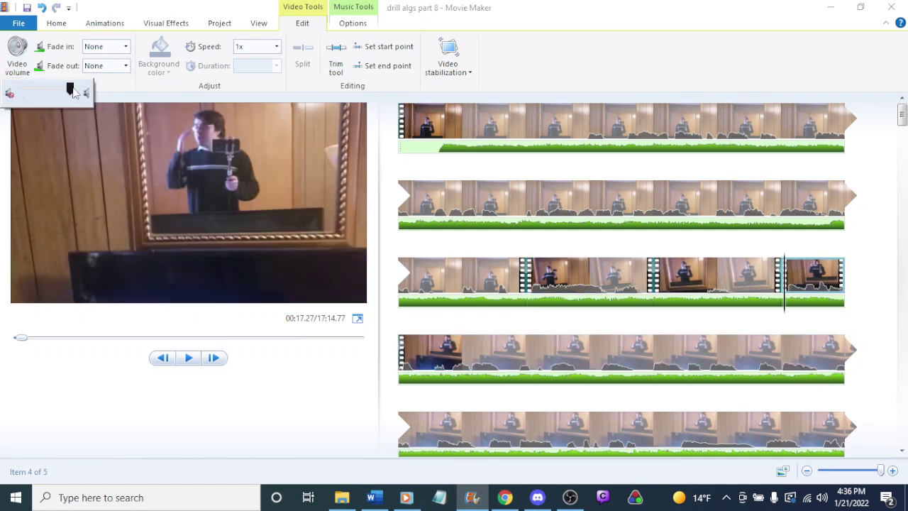
pyautogui.moveTo(70, 89); pyautogui.dragTo(3, 99)
# Step: Preview the muted segments by playing the video from about 14.3 seconds
pyautogui.click(468, 267)
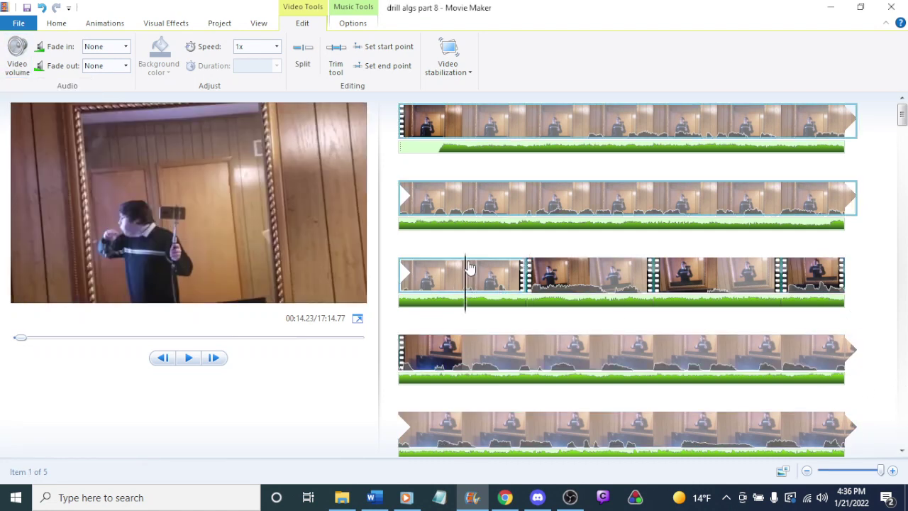
pyautogui.click(780, 216)
pyautogui.press('space')
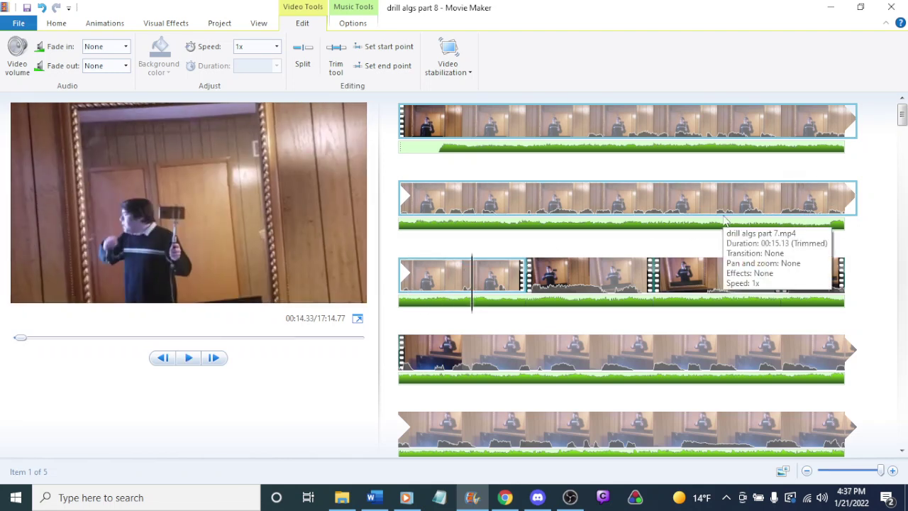
pyautogui.press('space')
# Step: Add a caption reading "*coughing lol*" at the start of the second clip, at about 15.13 seconds
pyautogui.click(56, 22)
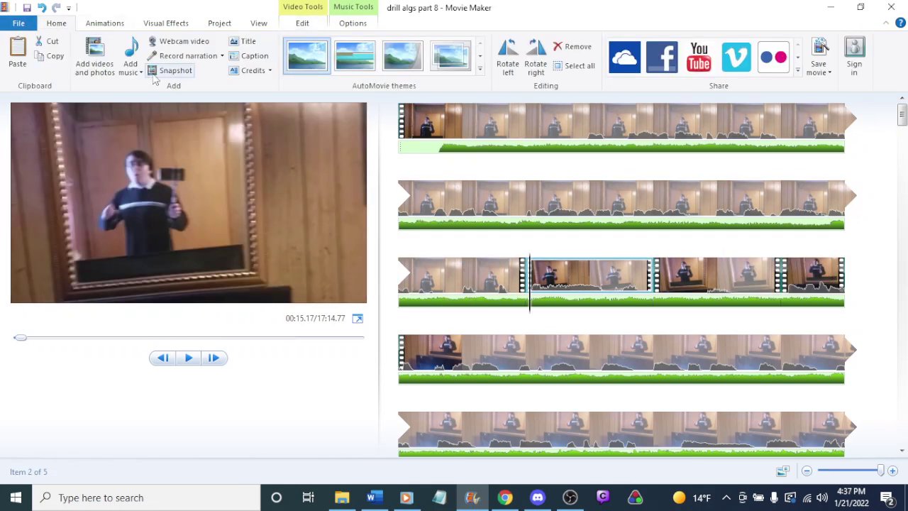
pyautogui.click(247, 55)
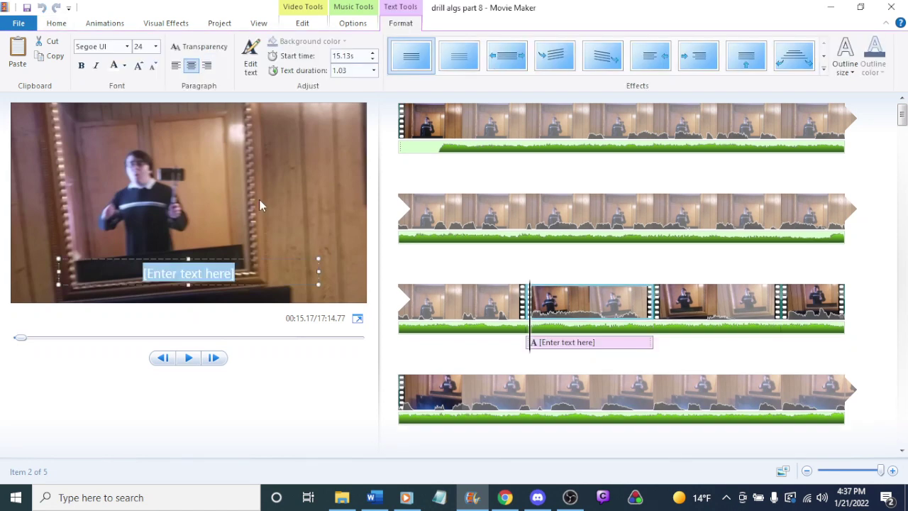
pyautogui.write('coughing')
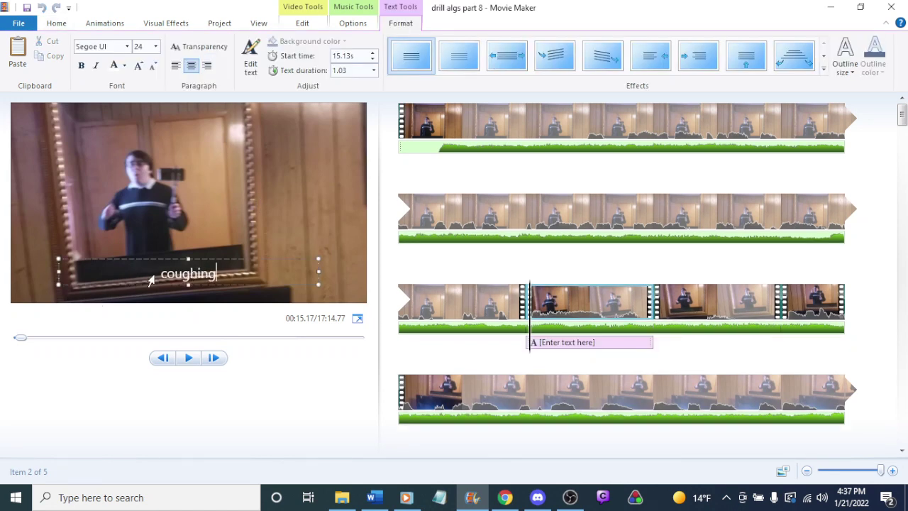
pyautogui.click(162, 273)
pyautogui.write('*')
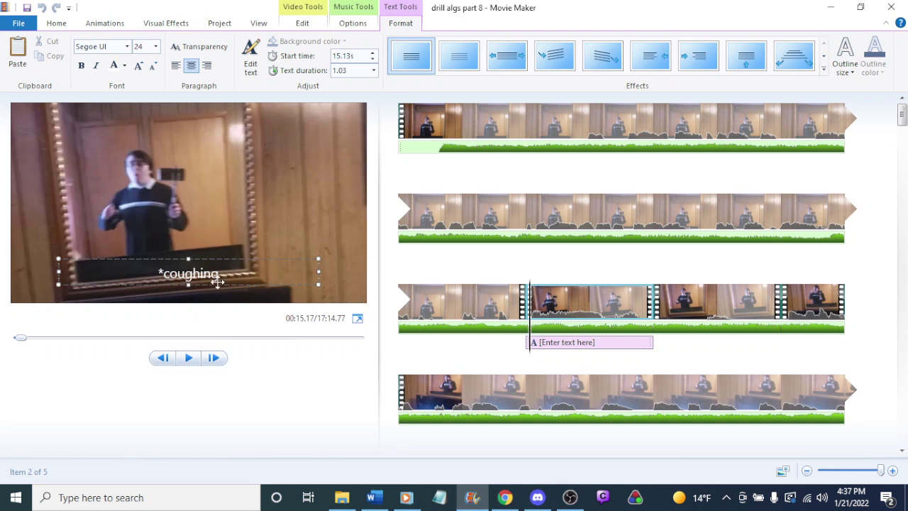
pyautogui.click(219, 273)
pyautogui.write('lol*')
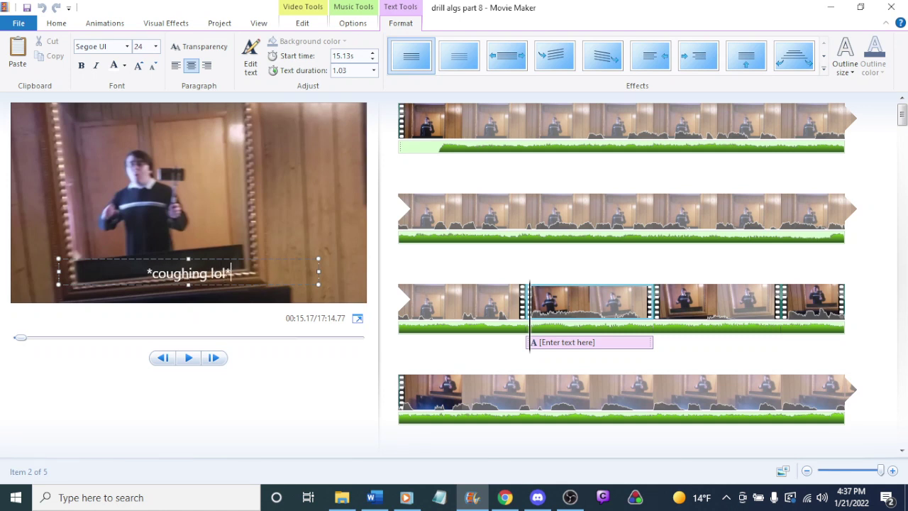
# Step: Give the coughing caption a medium black outline and move it up beside the speaker's head
pyautogui.click(844, 57)
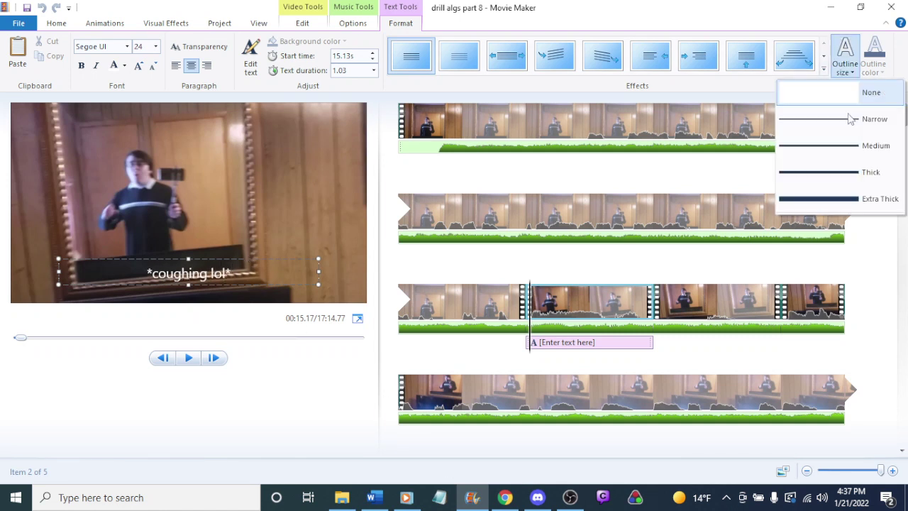
pyautogui.click(849, 153)
pyautogui.click(873, 57)
pyautogui.click(812, 98)
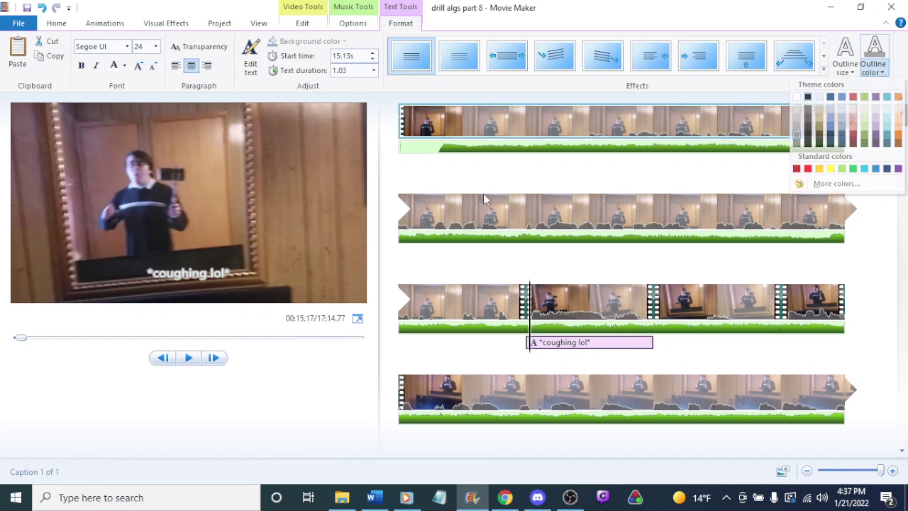
pyautogui.click(211, 271)
pyautogui.moveTo(212, 257); pyautogui.dragTo(259, 138)
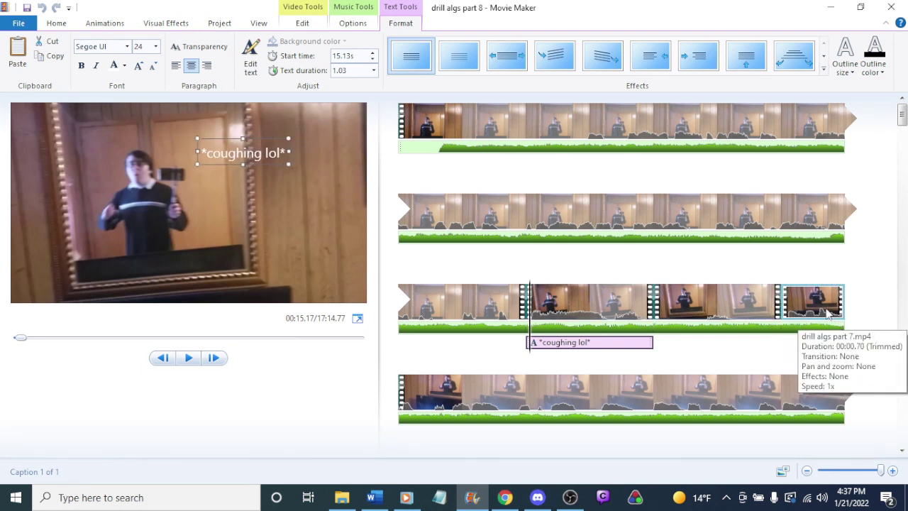
# Step: Set the coughing caption's text duration to 3.00 seconds
pyautogui.click(545, 345)
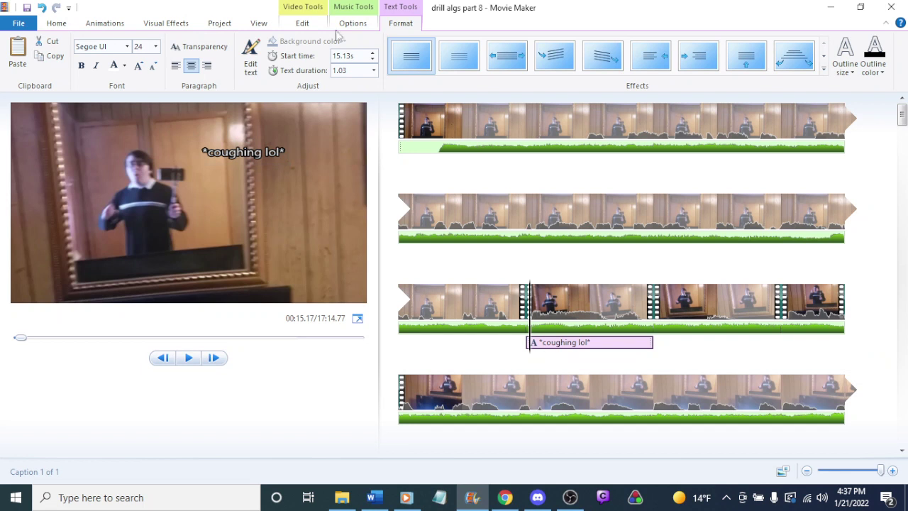
pyautogui.click(373, 70)
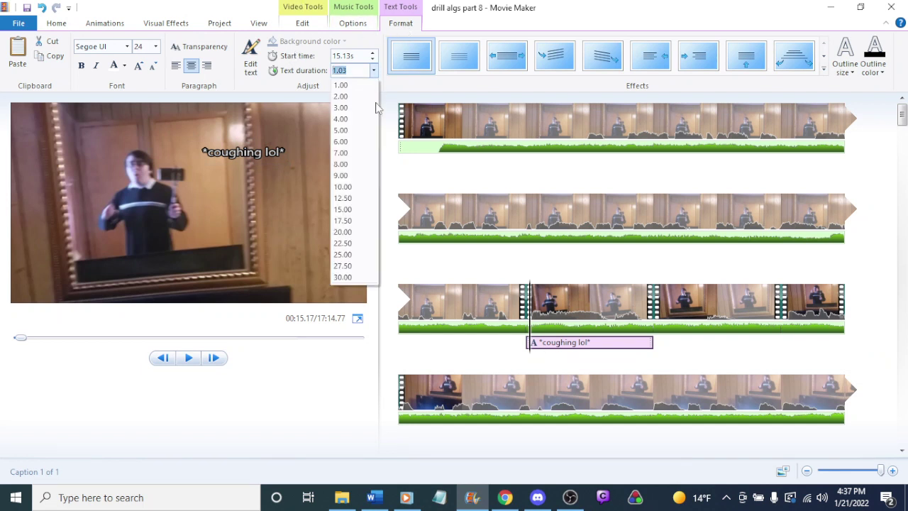
pyautogui.click(346, 141)
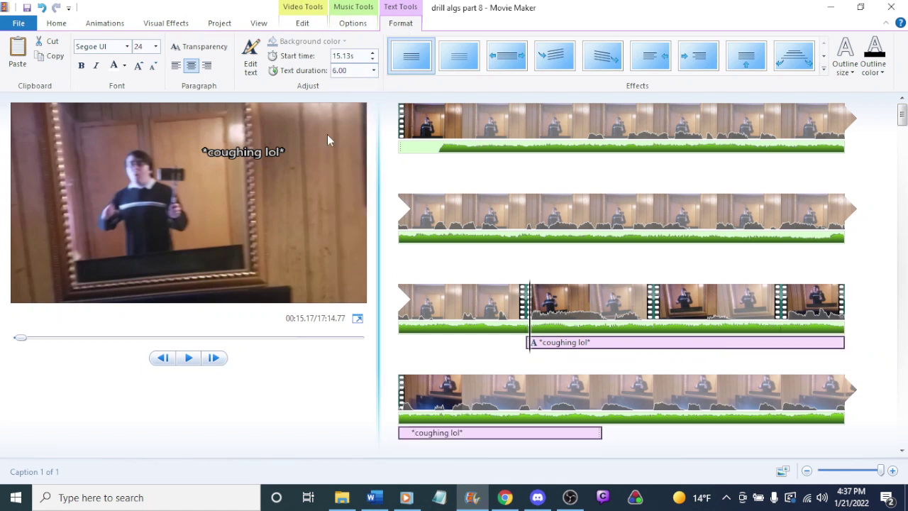
pyautogui.click(373, 70)
pyautogui.click(349, 117)
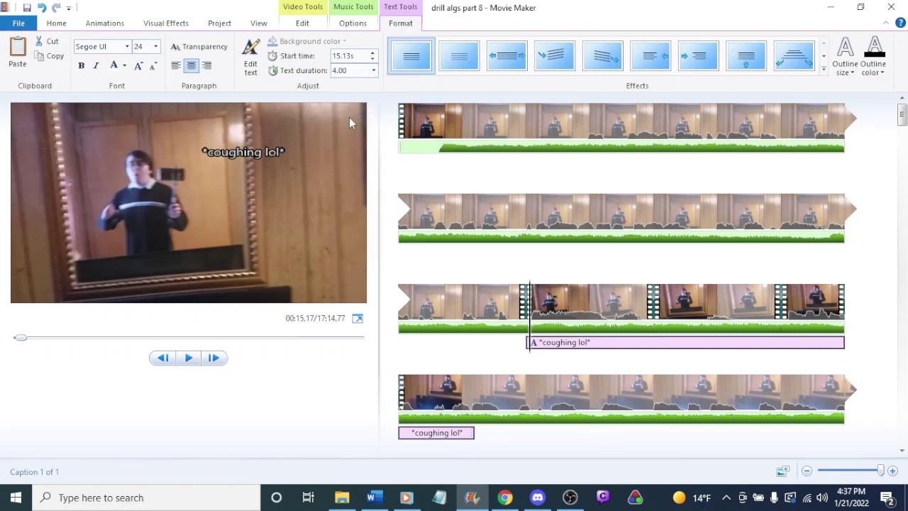
pyautogui.click(373, 71)
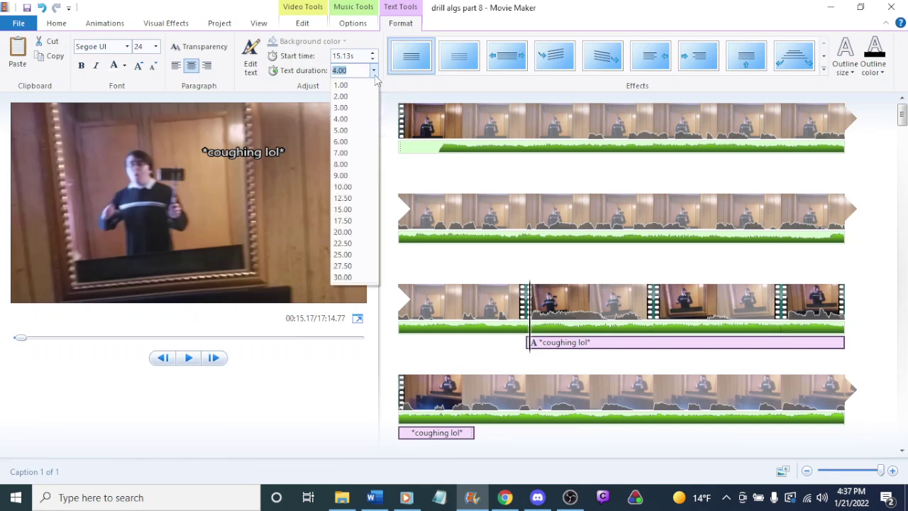
pyautogui.click(366, 110)
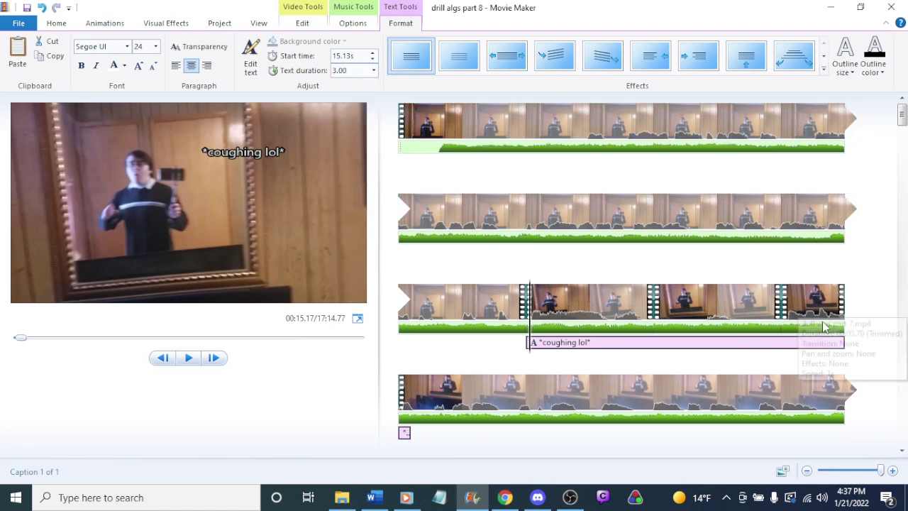
# Step: Preview the captioned and muted section, playing the video from about 14.2 seconds on to about 34 seconds
pyautogui.click(470, 305)
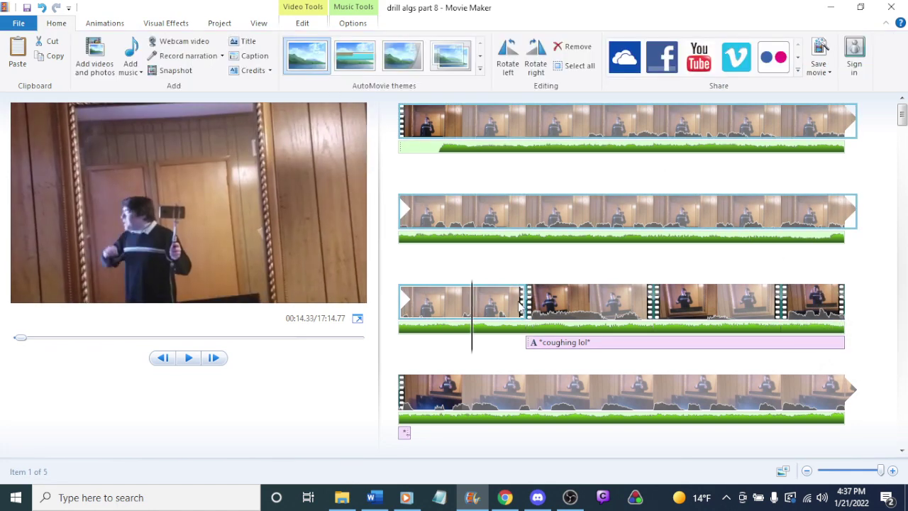
pyautogui.press('space')
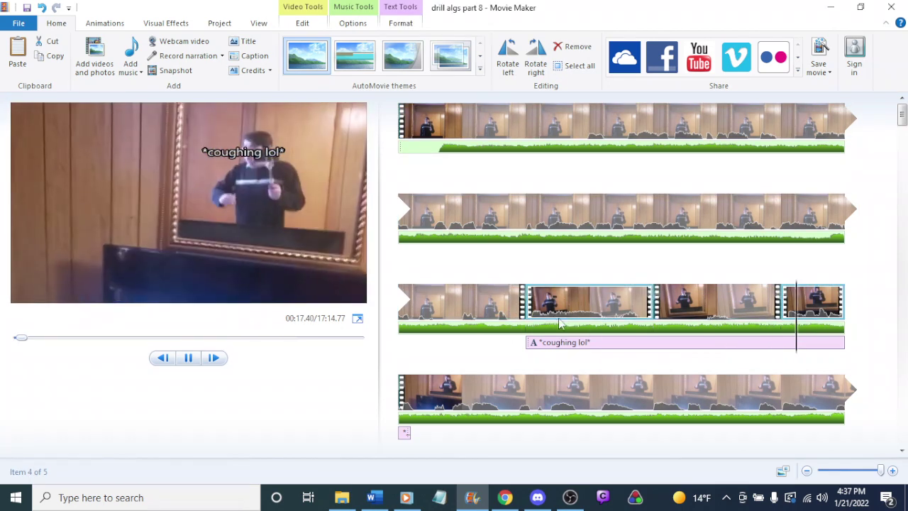
pyautogui.click(464, 304)
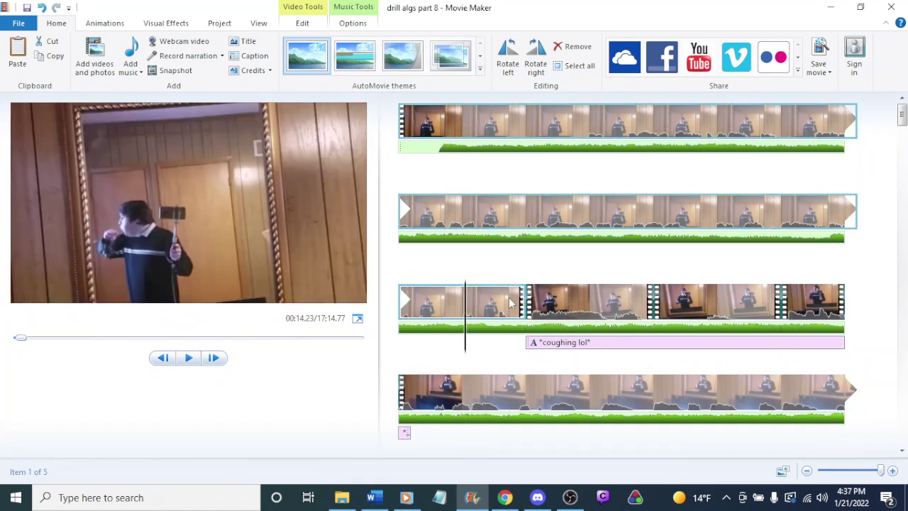
pyautogui.click(789, 213)
pyautogui.press('space')
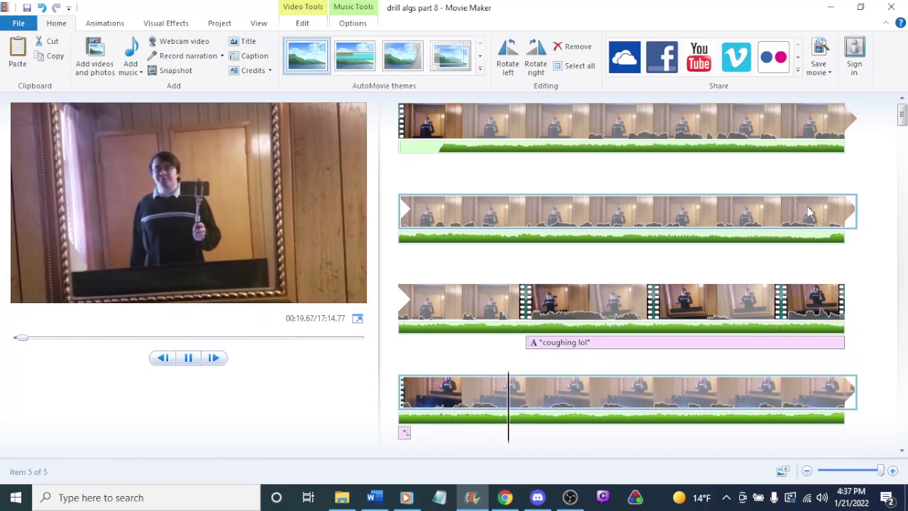
pyautogui.click(592, 301)
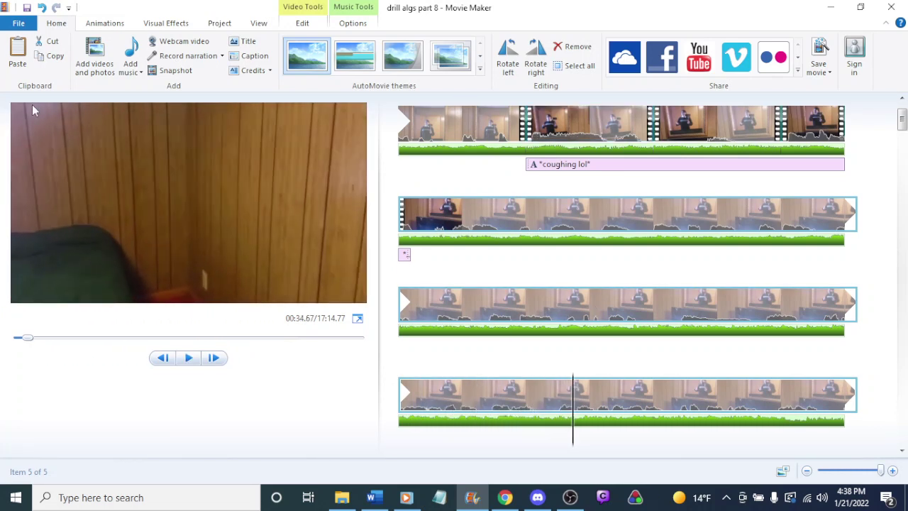
# Step: Check the music volume setting and continue previewing the video from about 34.67 to 48 seconds
pyautogui.click(335, 26)
pyautogui.click(19, 69)
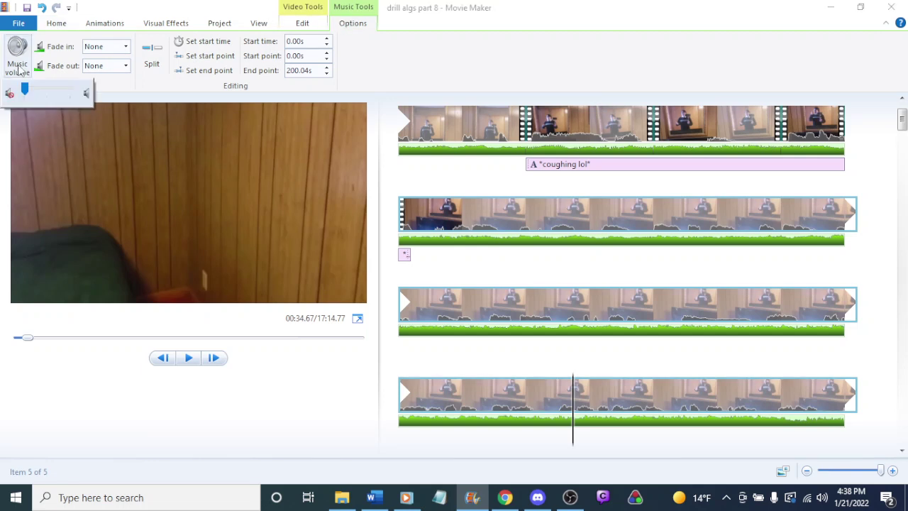
pyautogui.click(543, 396)
pyautogui.press('space')
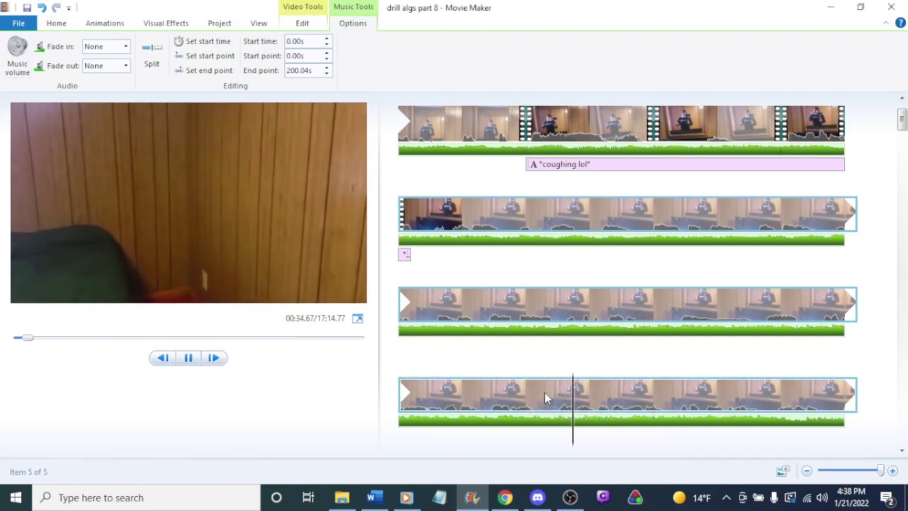
pyautogui.press('space')
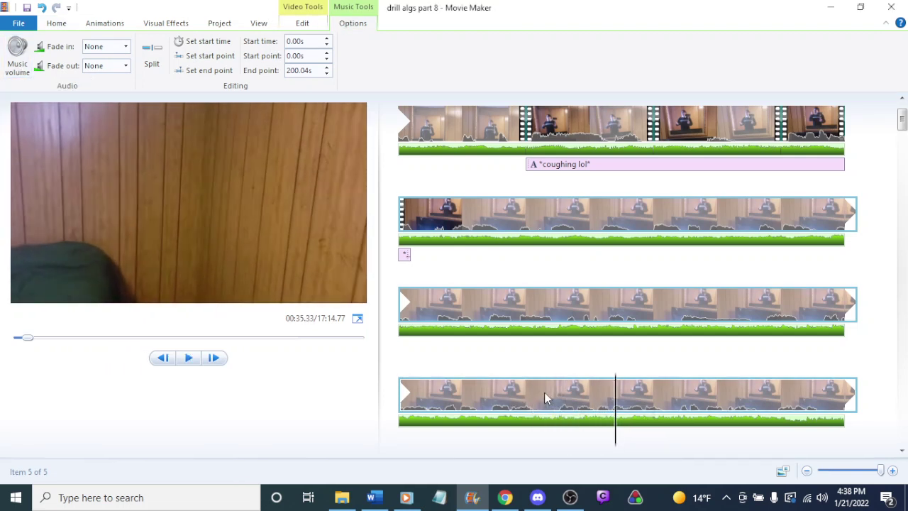
pyautogui.press('space')
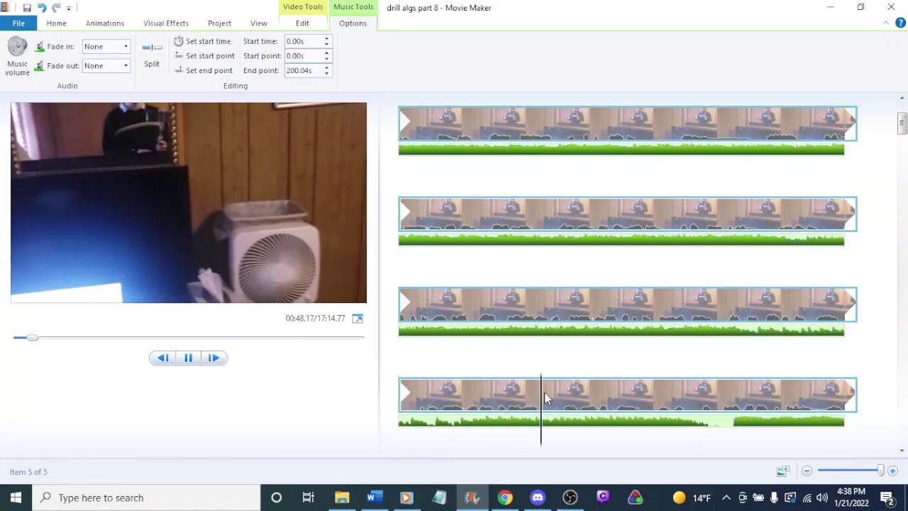
# Step: Preview the footage to the change to the desk-and-laptop shot and split the video there at 3:00.07
pyautogui.press('space')
pyautogui.press('space')
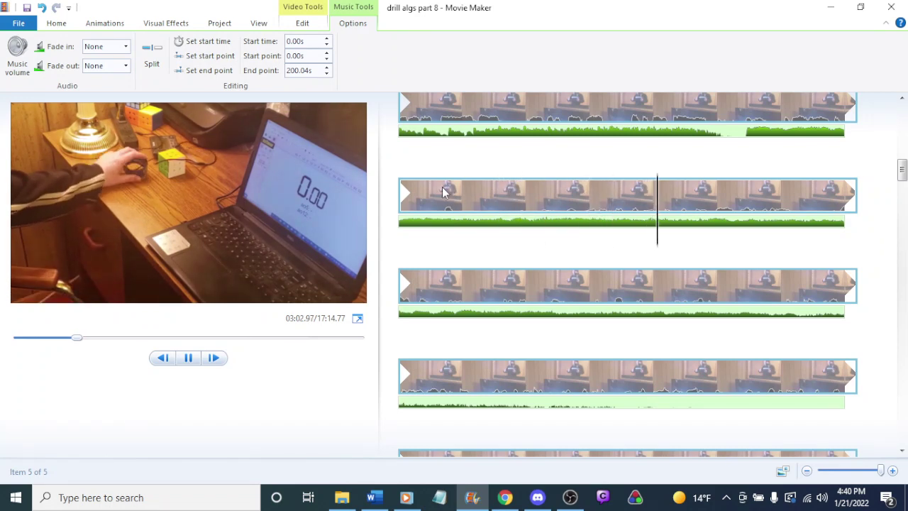
pyautogui.click(404, 193)
pyautogui.press('space')
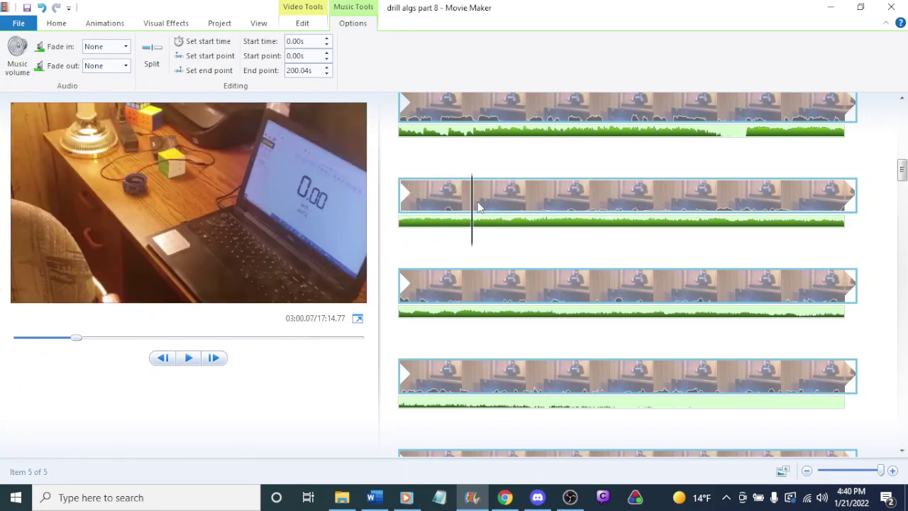
pyautogui.rightClick(473, 206)
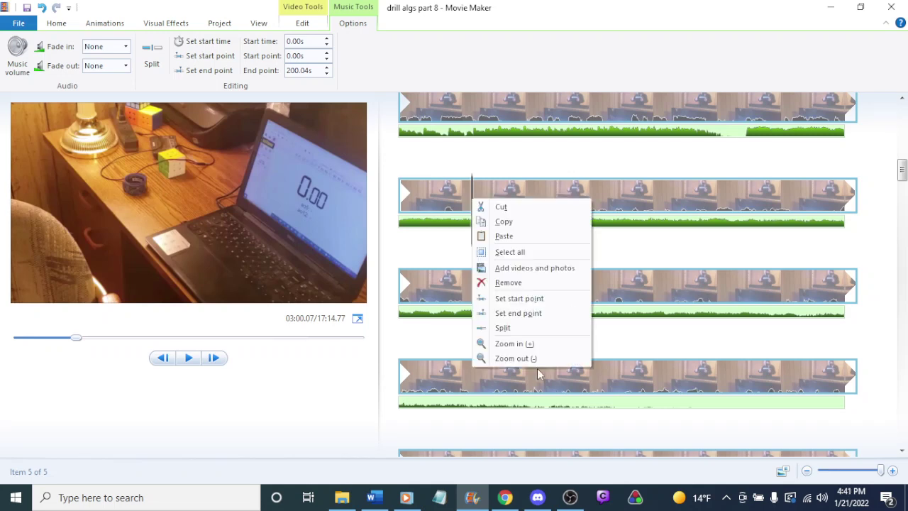
pyautogui.click(507, 328)
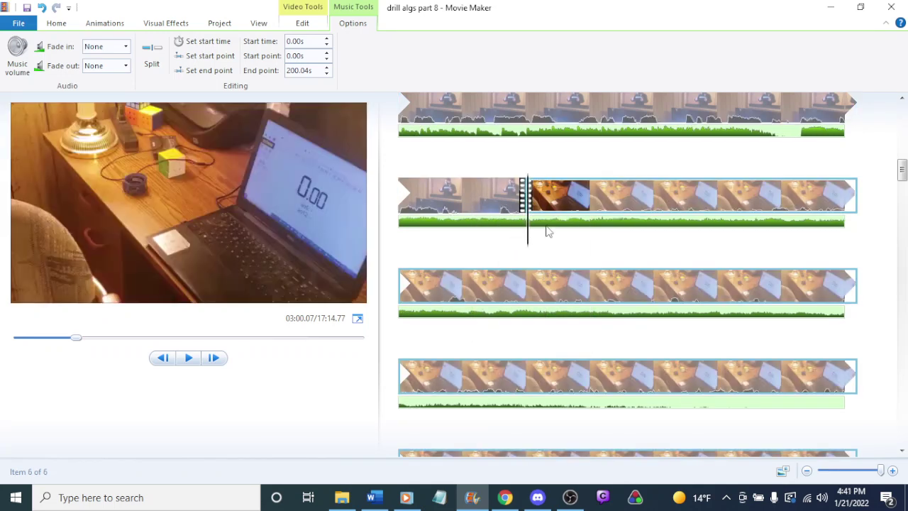
# Step: Set the background song's end point at 180.03 s so it stops where the desk footage begins
pyautogui.press('space')
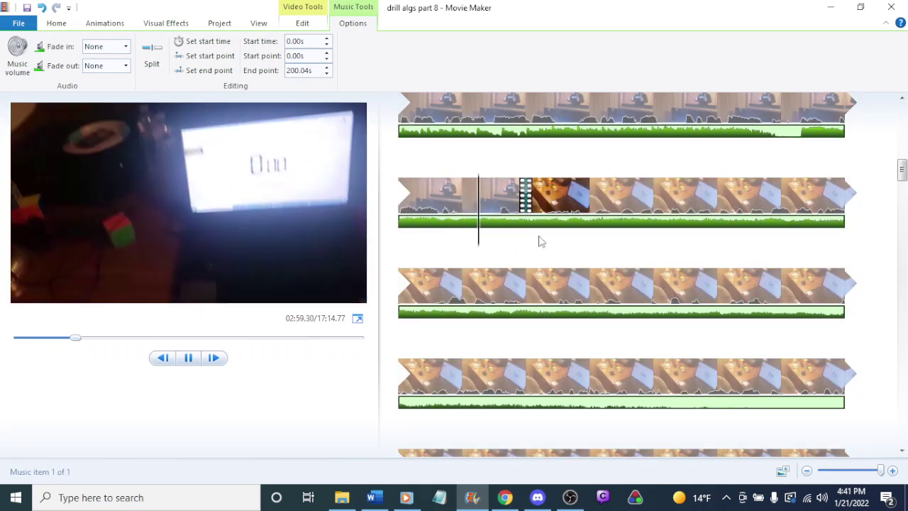
pyautogui.click(532, 235)
pyautogui.moveTo(530, 239); pyautogui.dragTo(526, 238)
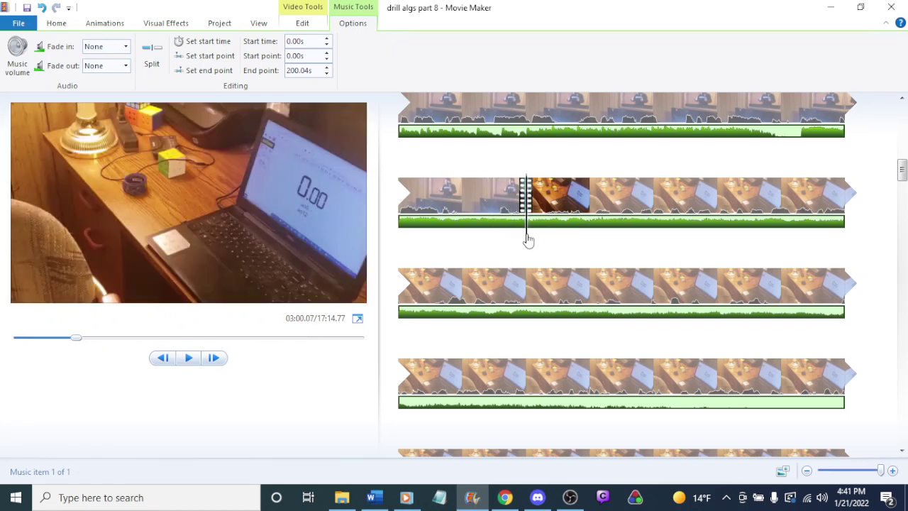
pyautogui.rightClick(528, 240)
pyautogui.click(552, 330)
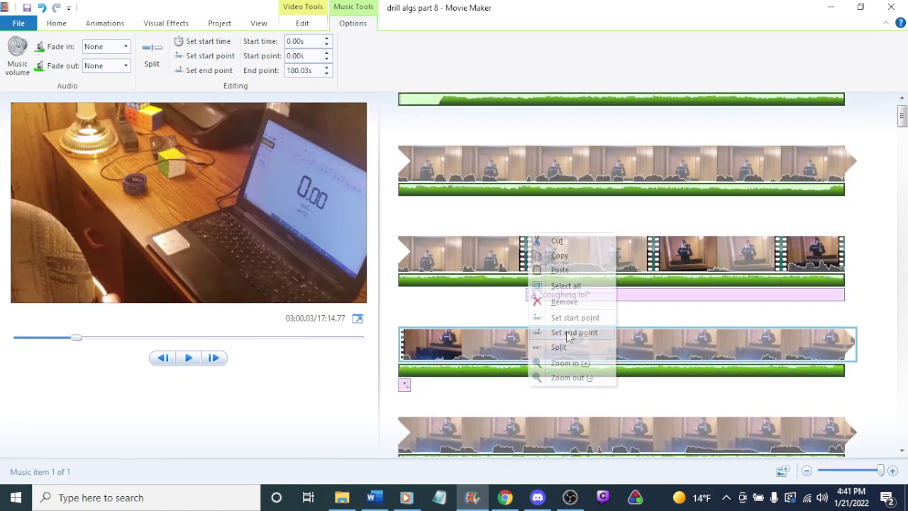
pyautogui.scroll(-3, 594, 345)
pyautogui.press('space')
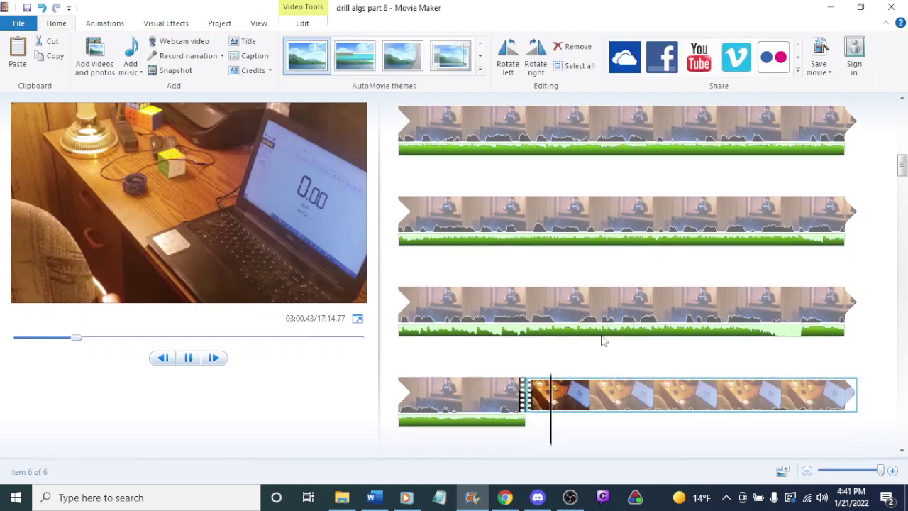
# Step: Add "seihou song 2.m4a" from the "drill algs video" folder as music at the start of the desk clip and open its volume setting
pyautogui.click(461, 260)
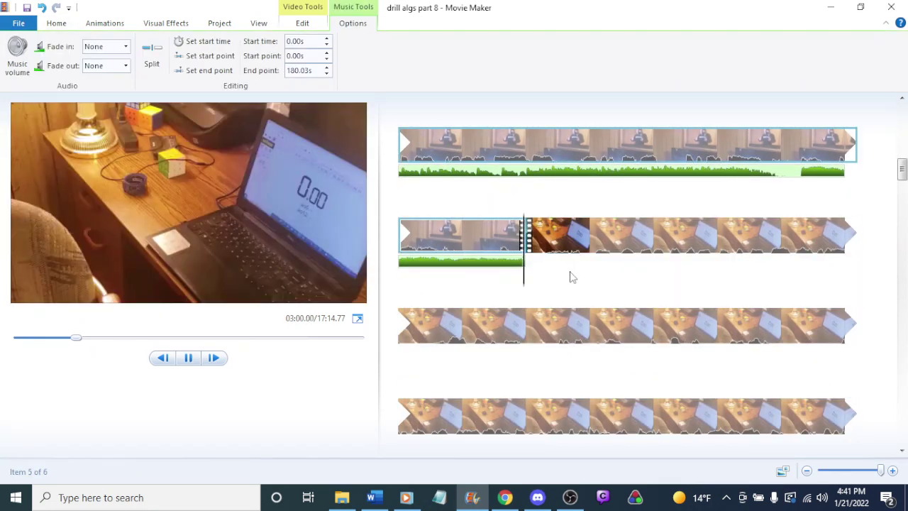
pyautogui.click(530, 240)
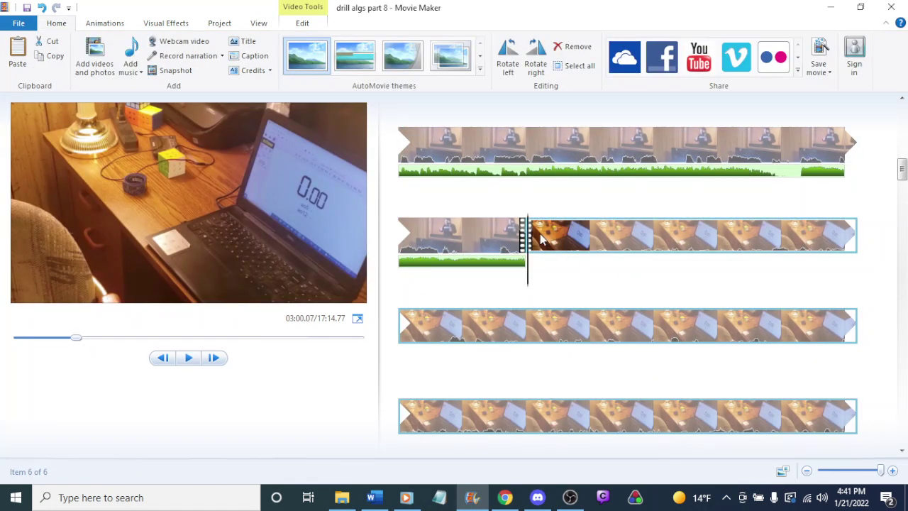
pyautogui.click(341, 497)
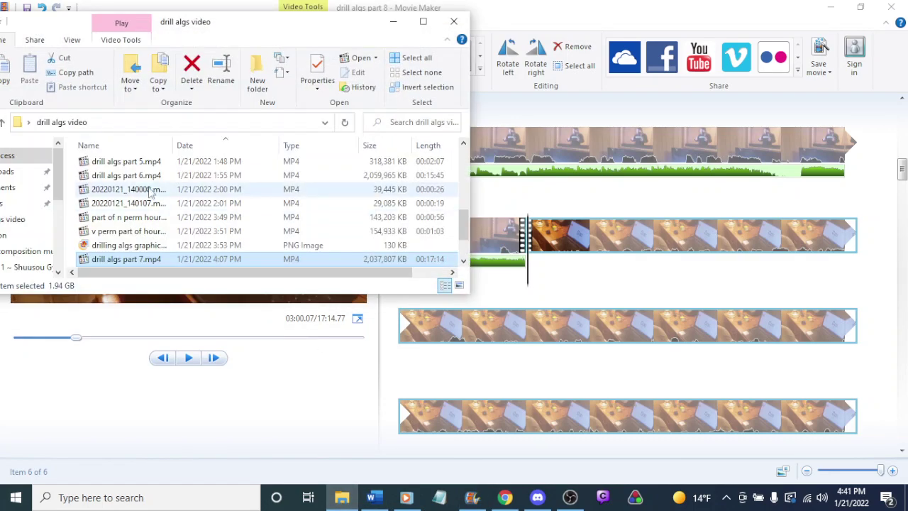
pyautogui.moveTo(291, 349); pyautogui.dragTo(305, 86)
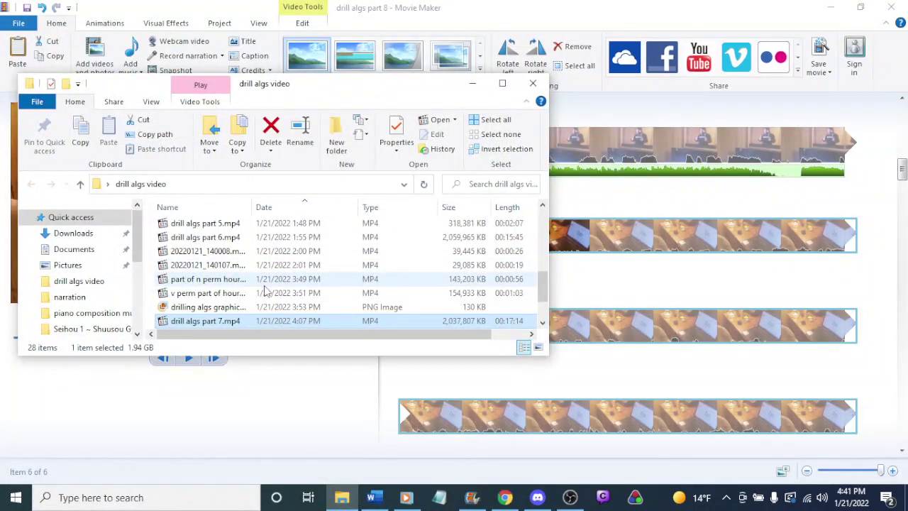
pyautogui.scroll(-2, 266, 291)
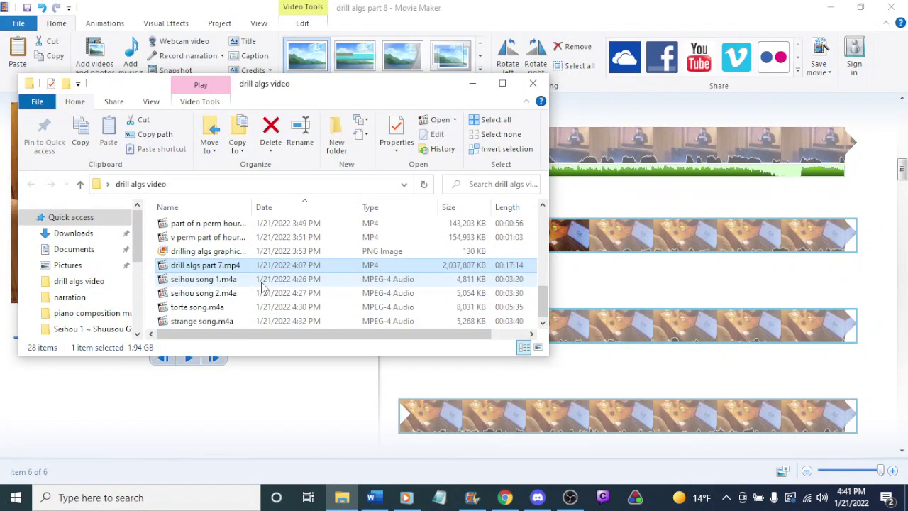
pyautogui.moveTo(333, 99); pyautogui.dragTo(213, 489)
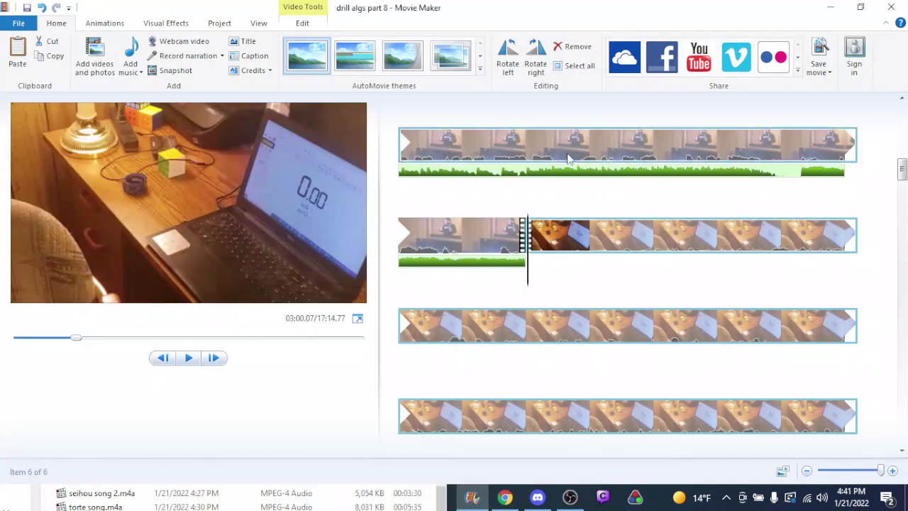
pyautogui.click(131, 48)
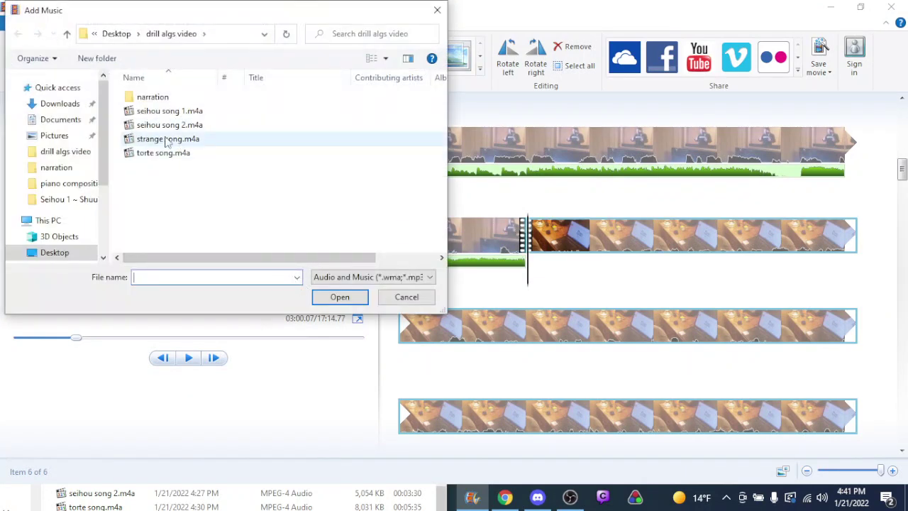
pyautogui.doubleClick(163, 126)
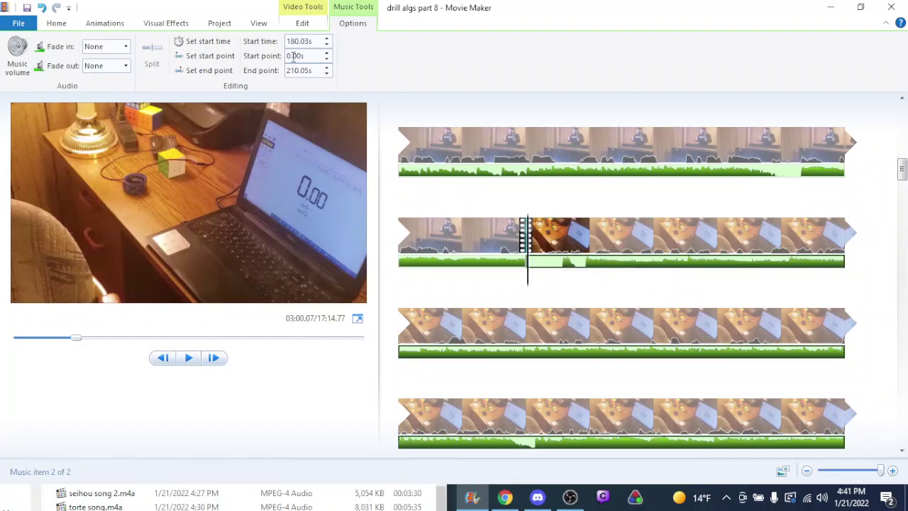
pyautogui.click(17, 57)
# Step: Preview the transition between the two songs, playing the video from about 2:57.30
pyautogui.click(521, 237)
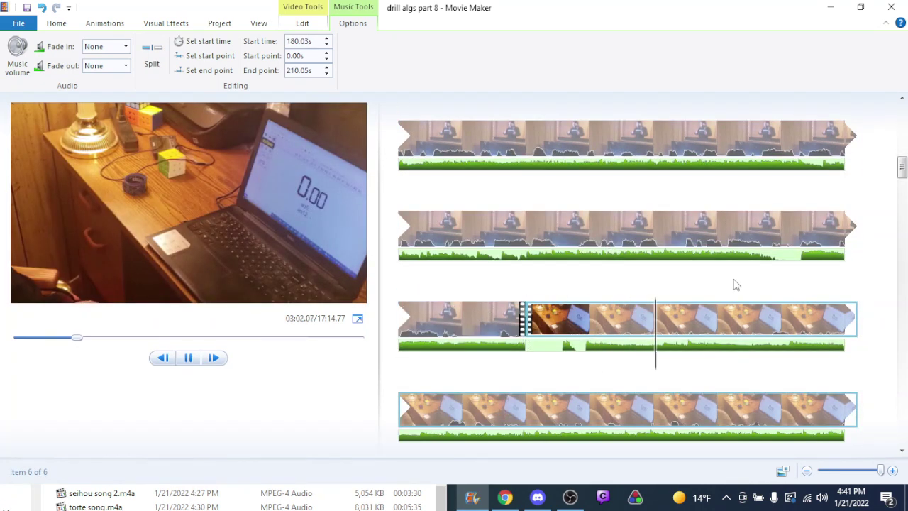
pyautogui.click(464, 320)
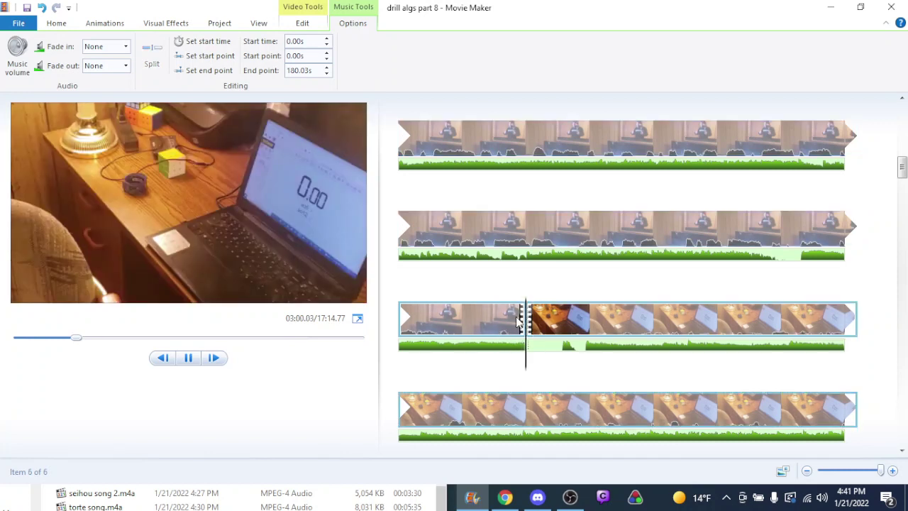
pyautogui.click(784, 229)
pyautogui.click(796, 229)
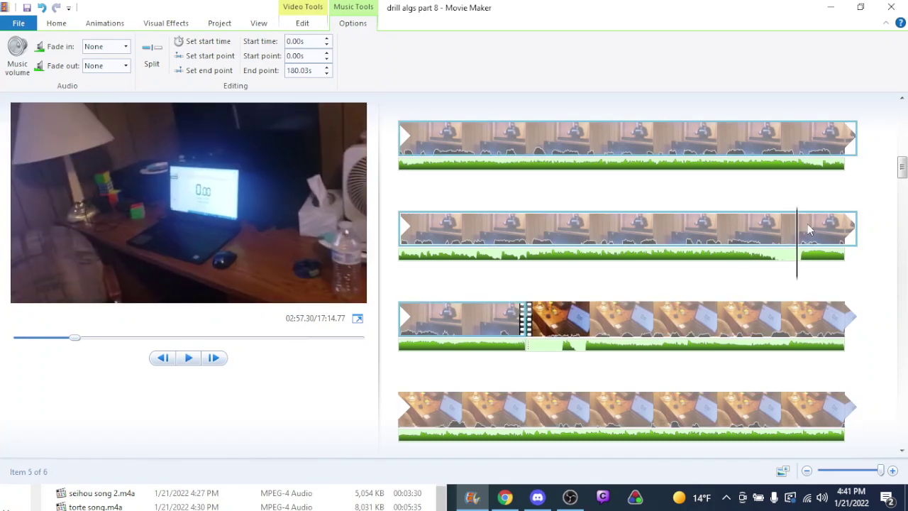
pyautogui.press('space')
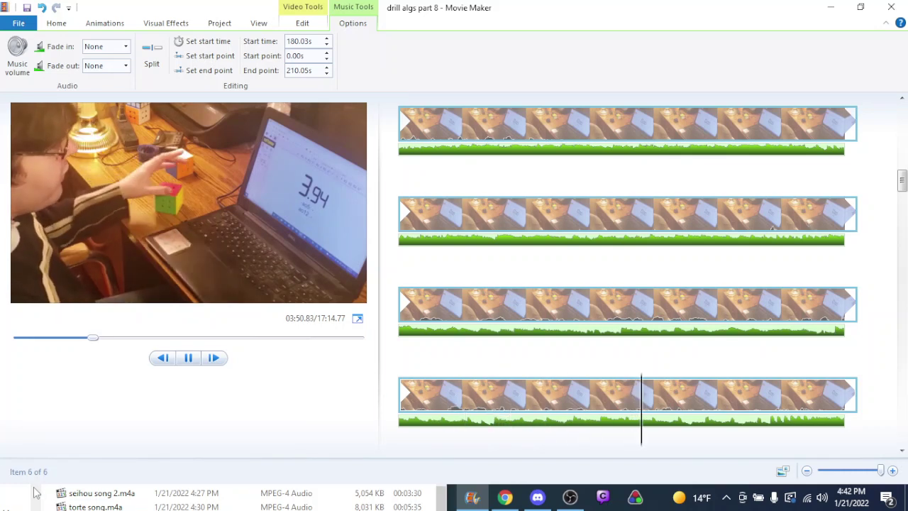
# Step: Minimize the File Explorer window and keep previewing the desk footage with the second song until about 6:24
pyautogui.hotkey('alt', 'Tab')
pyautogui.click(370, 283)
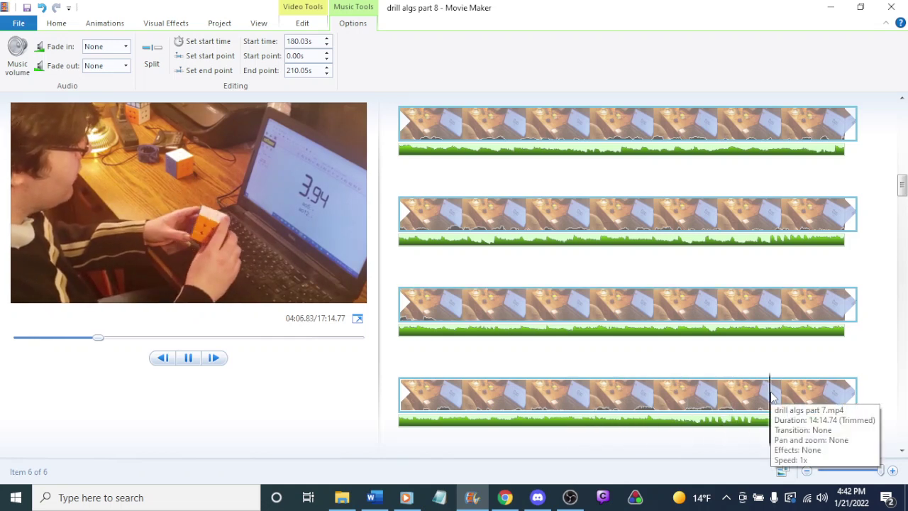
pyautogui.scroll(-1, 759, 362)
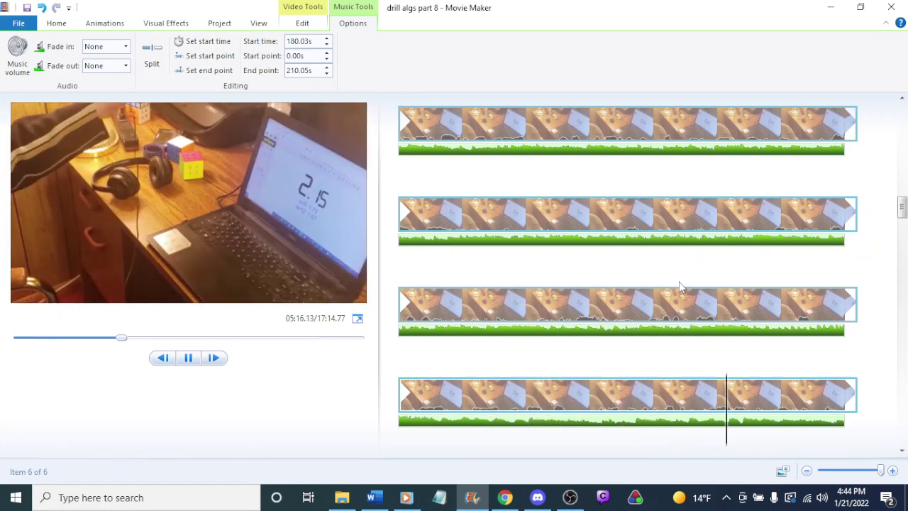
pyautogui.scroll(-5, 679, 282)
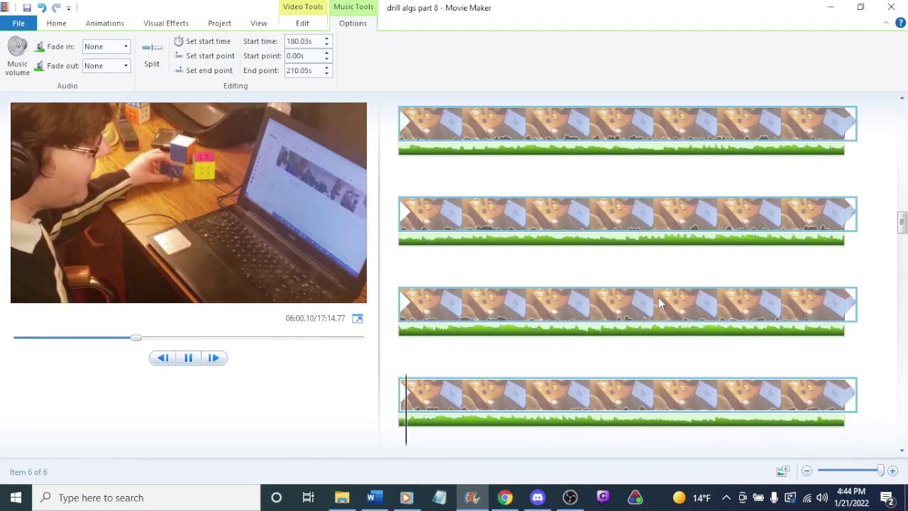
pyautogui.scroll(-2, 658, 297)
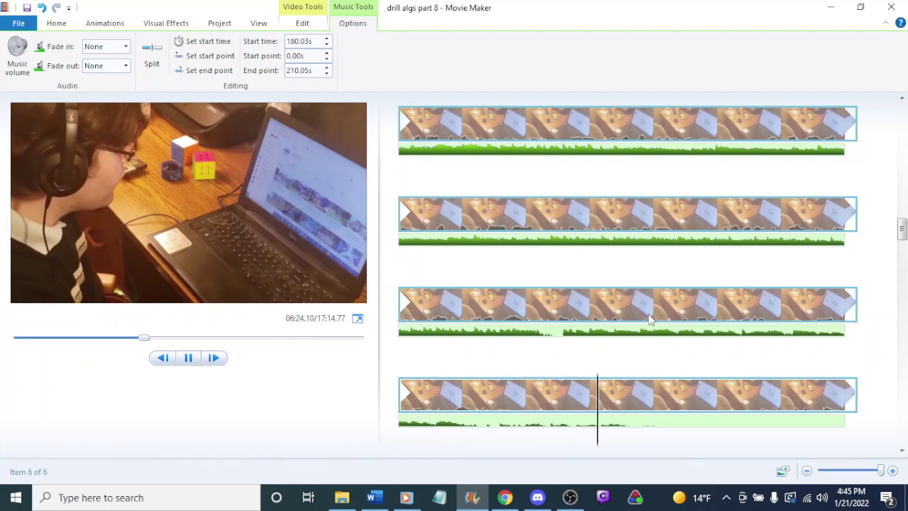
# Step: Set the second song's end point at 196.47 s, just after its music fades out near 6:16.50 in the video
pyautogui.click(657, 312)
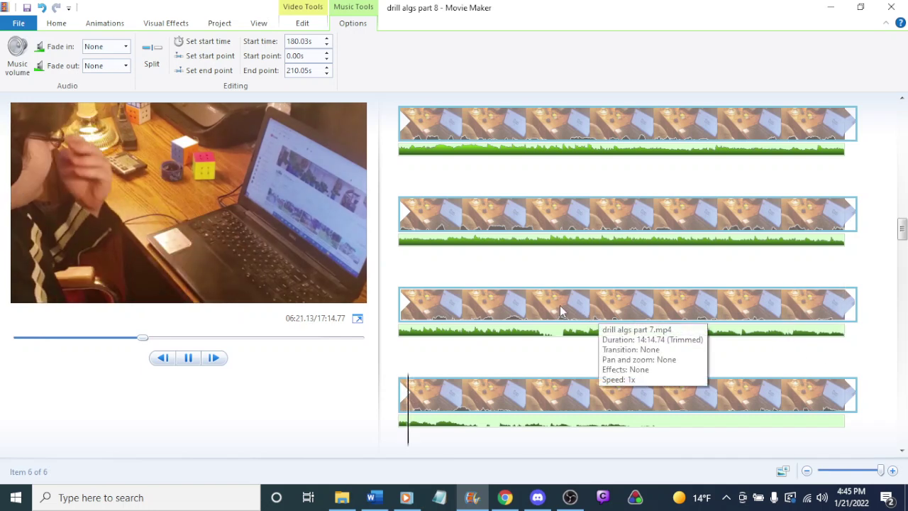
pyautogui.click(527, 320)
pyautogui.click(530, 320)
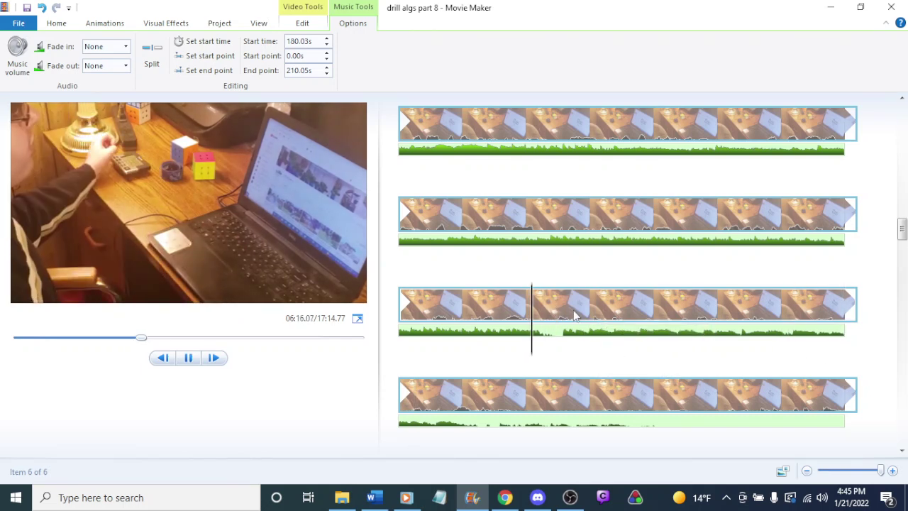
pyautogui.click(578, 332)
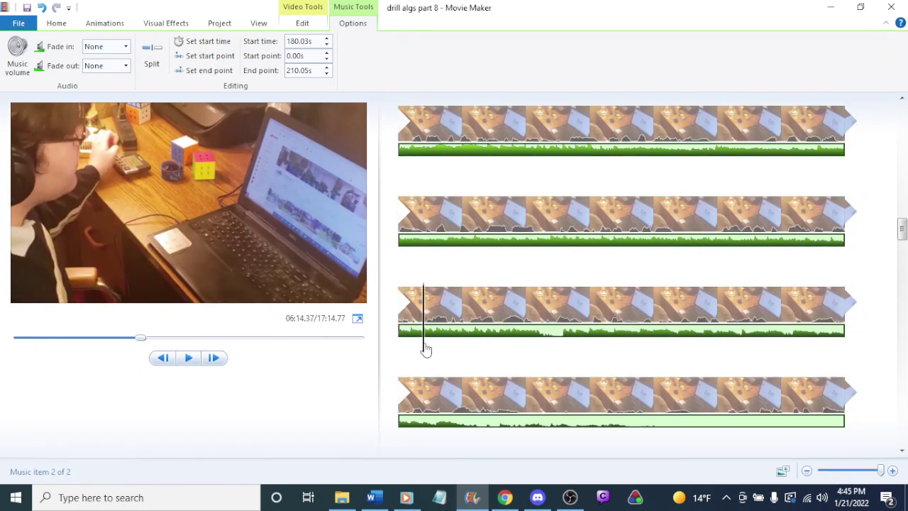
pyautogui.click(600, 355)
pyautogui.click(563, 351)
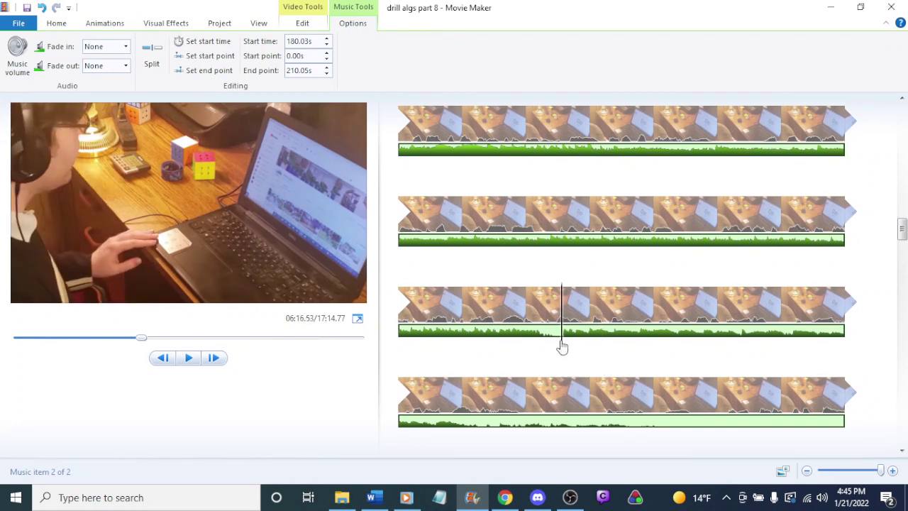
pyautogui.rightClick(561, 346)
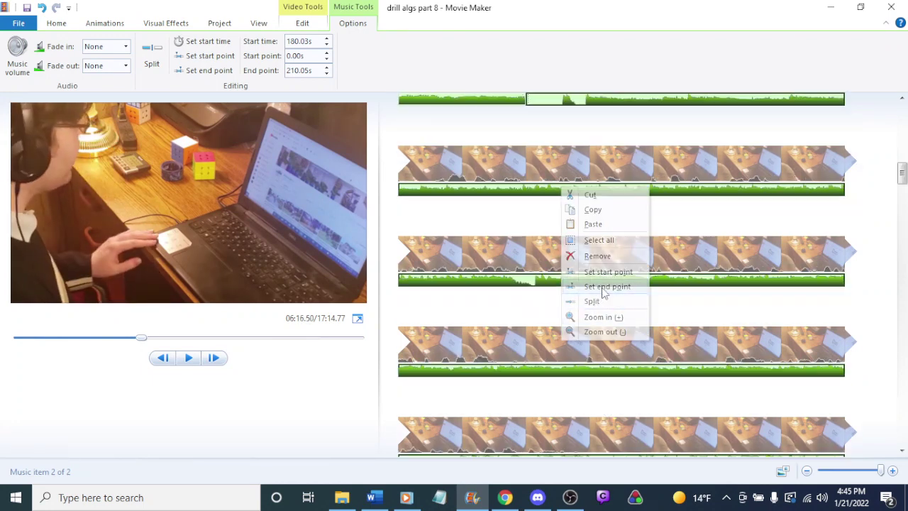
pyautogui.click(596, 286)
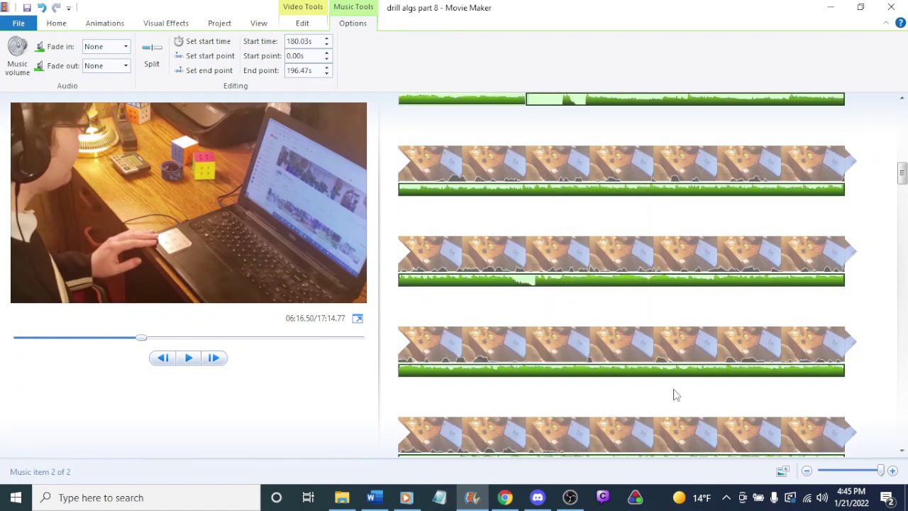
# Step: Replay the end of the second song over the desk footage, from about 6:15
pyautogui.press('space')
pyautogui.click(514, 315)
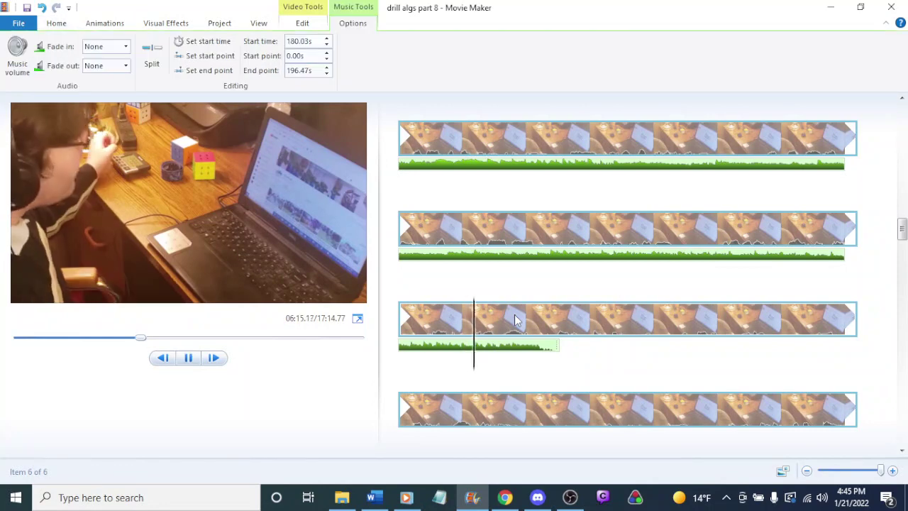
pyautogui.press('space')
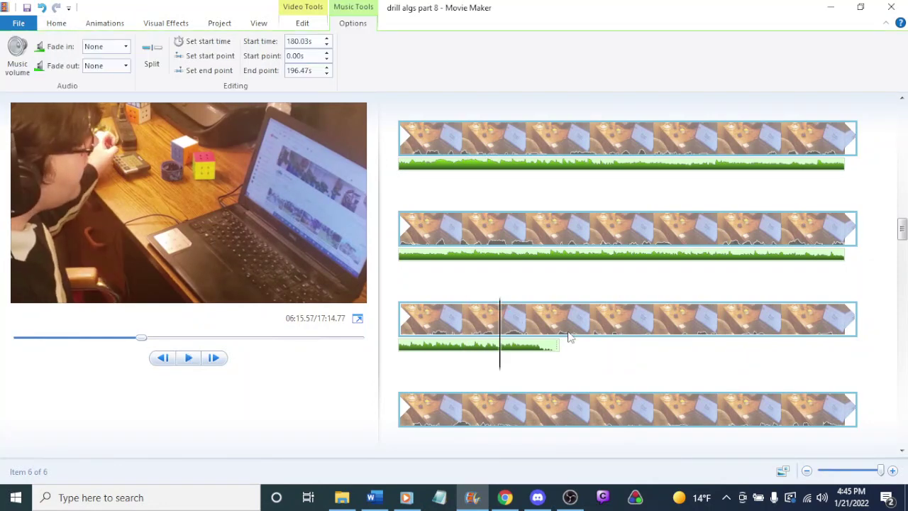
# Step: Add "strange song.m4a" from the "drill algs video" folder as music directly after the second song, starting at 376.50 s
pyautogui.click(341, 497)
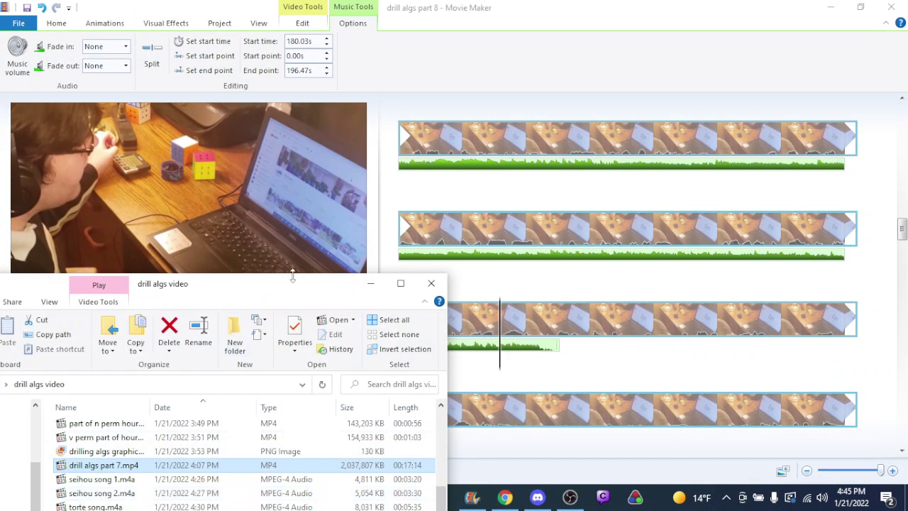
pyautogui.click(371, 283)
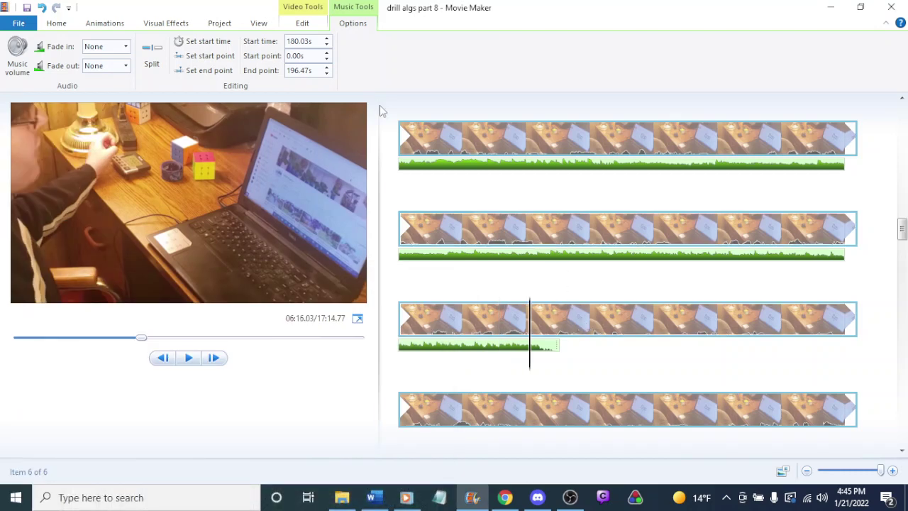
pyautogui.click(57, 23)
pyautogui.click(128, 51)
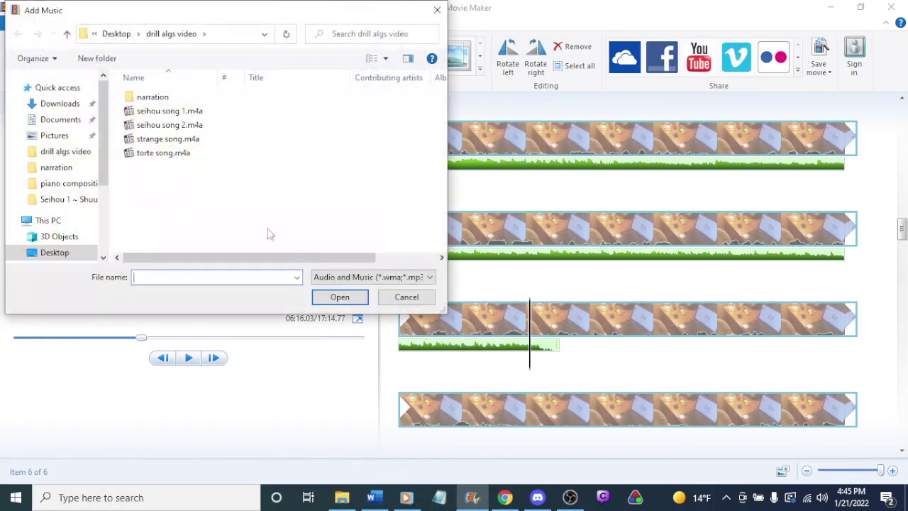
pyautogui.doubleClick(167, 139)
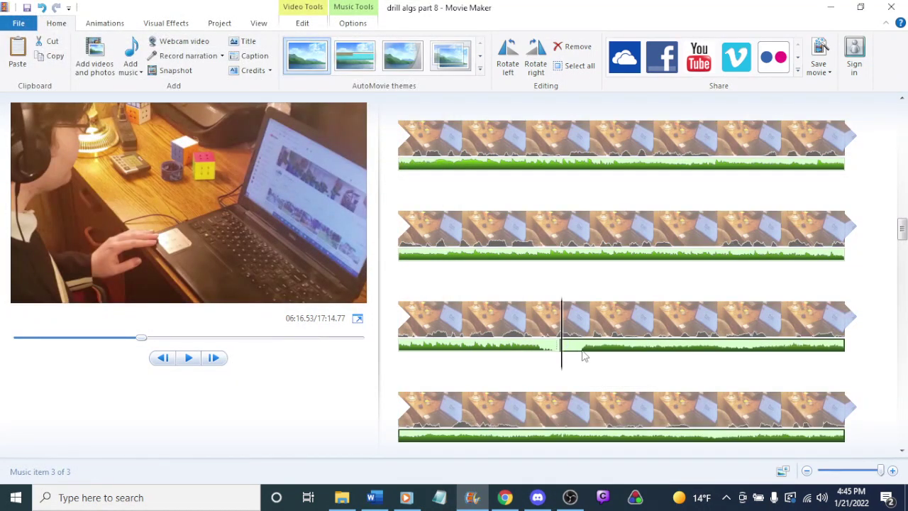
# Step: Lower the third song's music volume close to the minimum
pyautogui.click(349, 23)
pyautogui.click(17, 56)
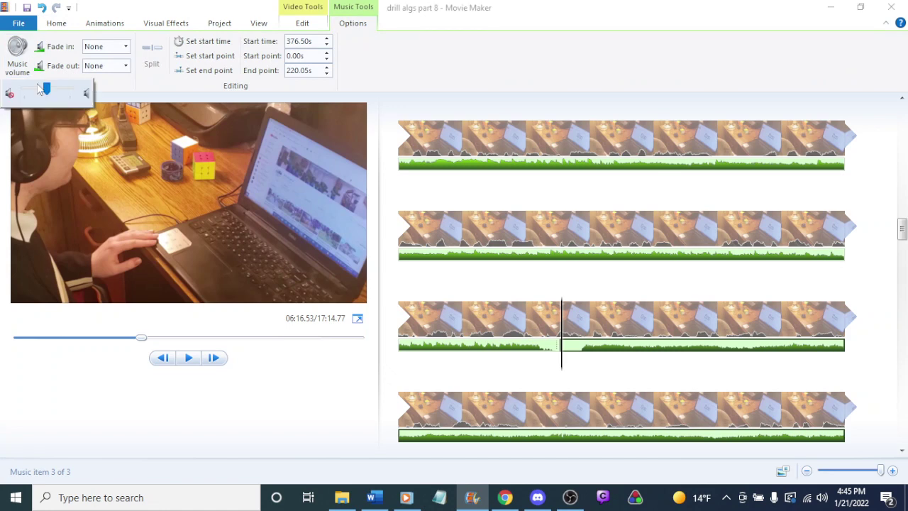
pyautogui.moveTo(47, 90); pyautogui.dragTo(24, 91)
# Step: Preview the transition into the third song from about 6:16 and keep checking the footage until about 9:26
pyautogui.click(539, 323)
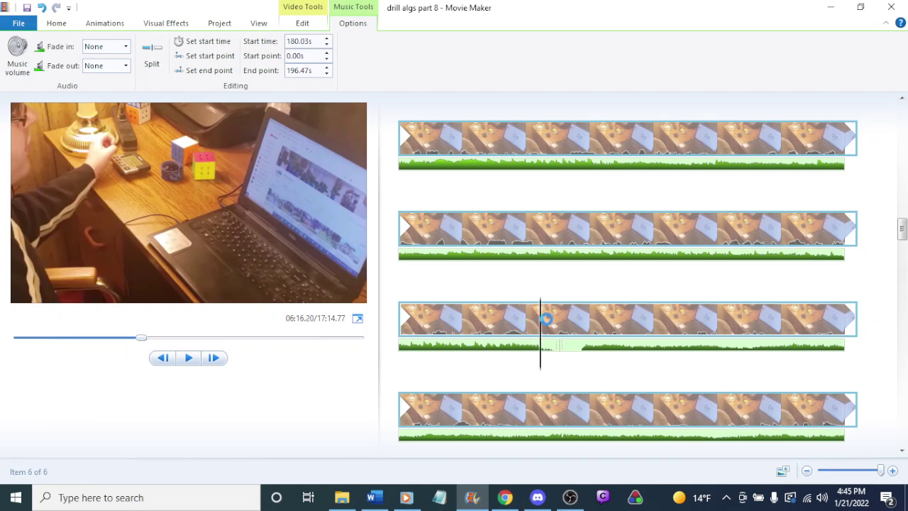
pyautogui.click(724, 241)
pyautogui.press('space')
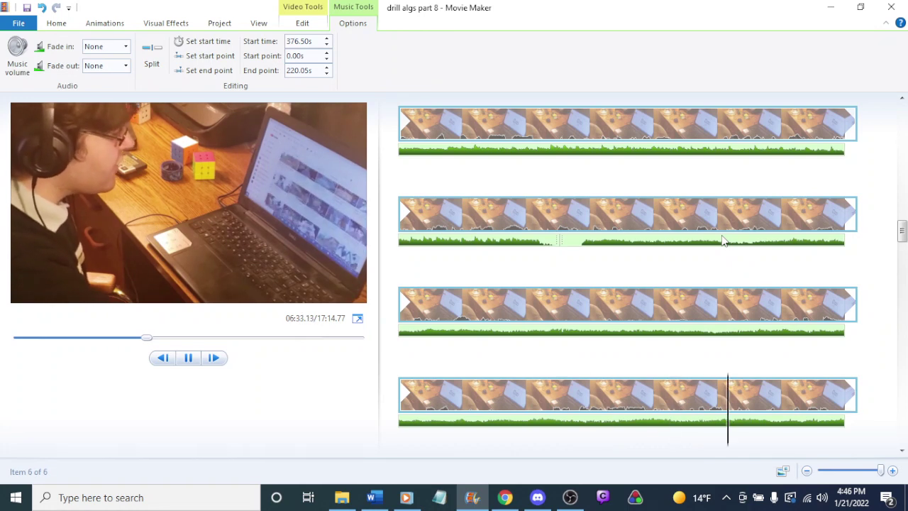
pyautogui.press('space')
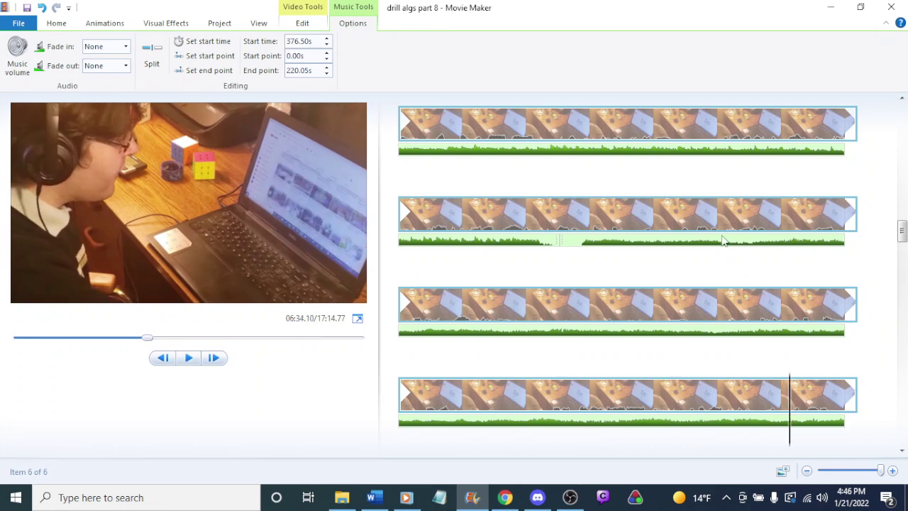
pyautogui.press('space')
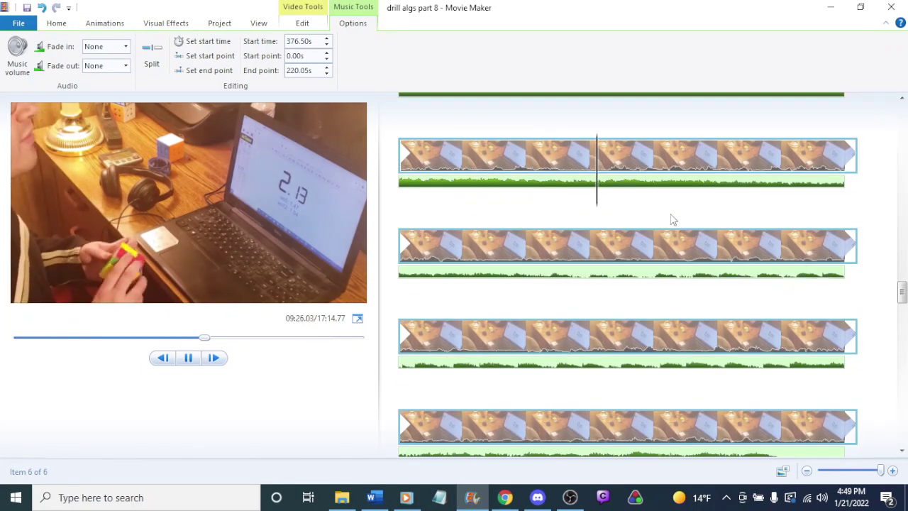
# Step: Split the third song at about 9:25.57 in the video and delete the part after the split
pyautogui.scroll(2, 643, 227)
pyautogui.click(465, 269)
pyautogui.press('space')
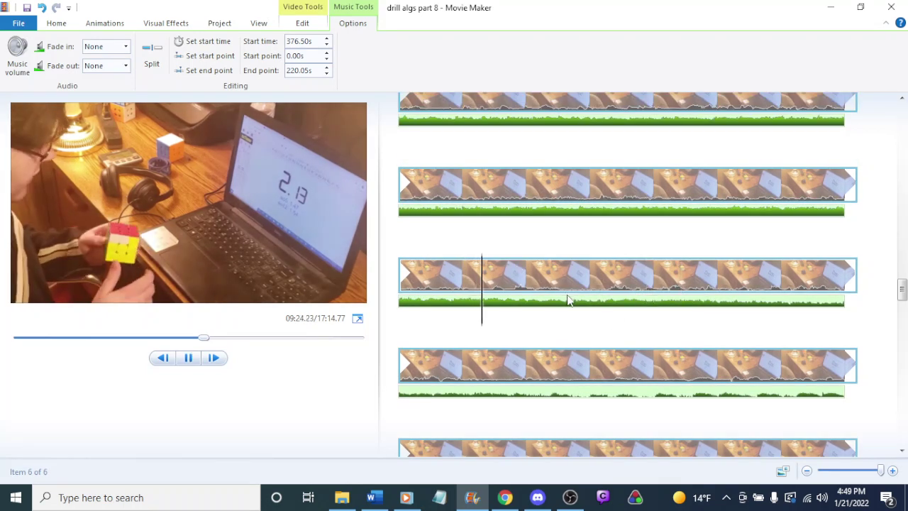
pyautogui.click(563, 305)
pyautogui.press('space')
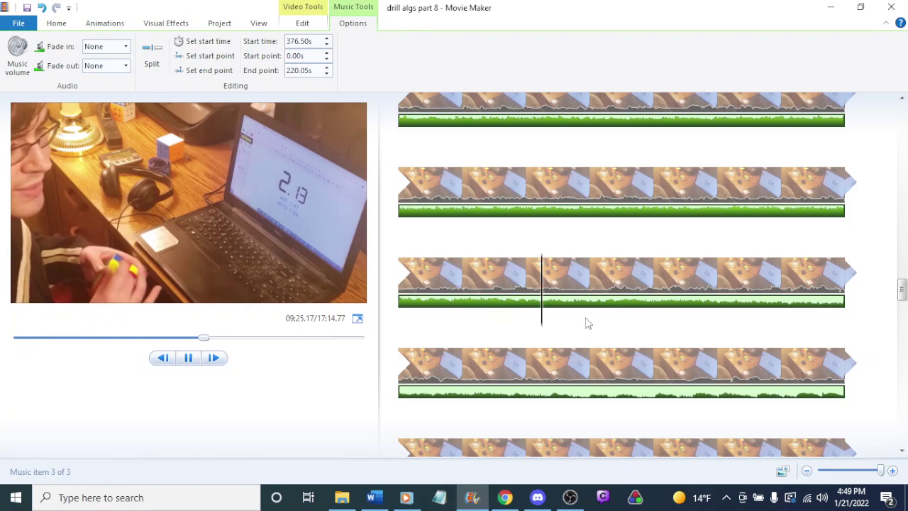
pyautogui.press('space')
pyautogui.rightClick(569, 320)
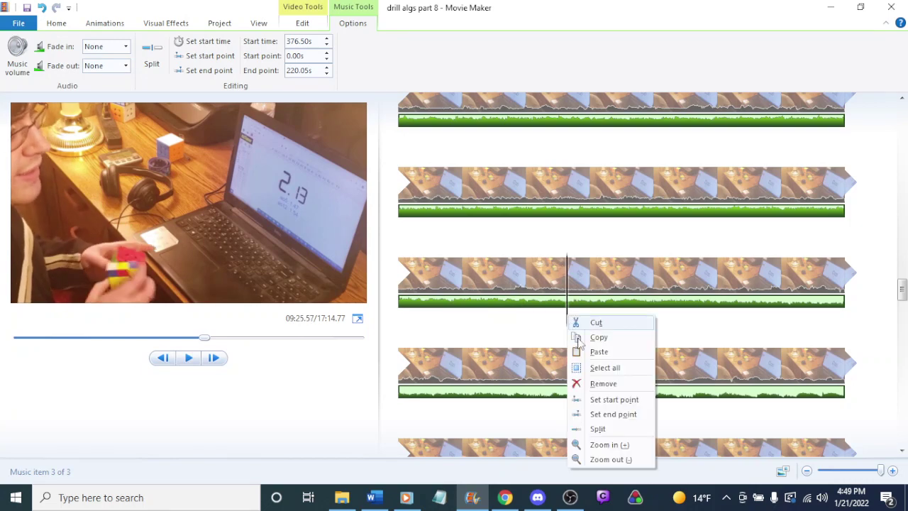
pyautogui.click(607, 429)
pyautogui.press('Delete')
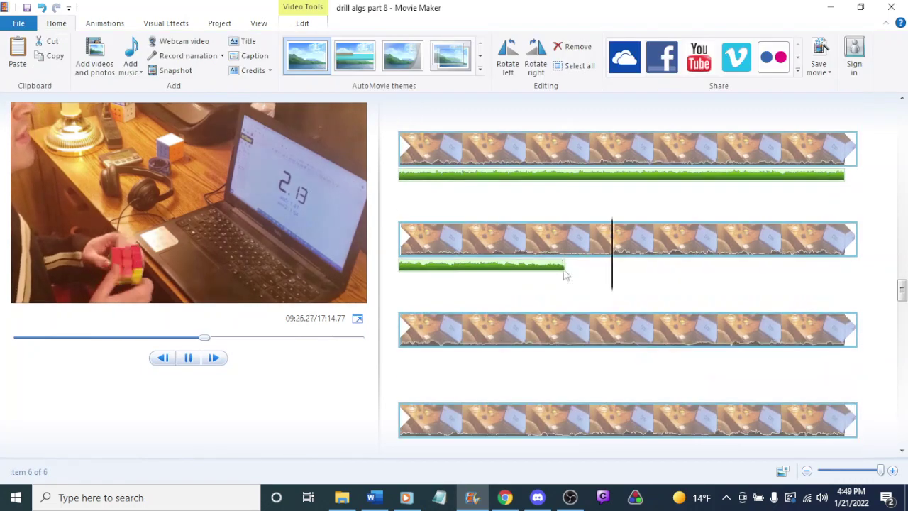
# Step: Add "torte song.m4a" from the "drill algs video" folder as music where the trimmed third song ends, near 9:25.5
pyautogui.click(536, 240)
pyautogui.click(556, 245)
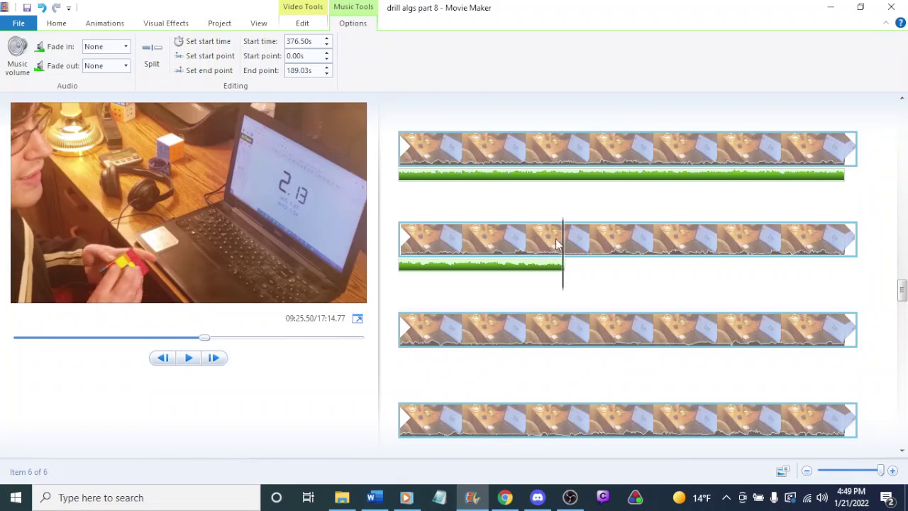
pyautogui.click(51, 26)
pyautogui.click(130, 50)
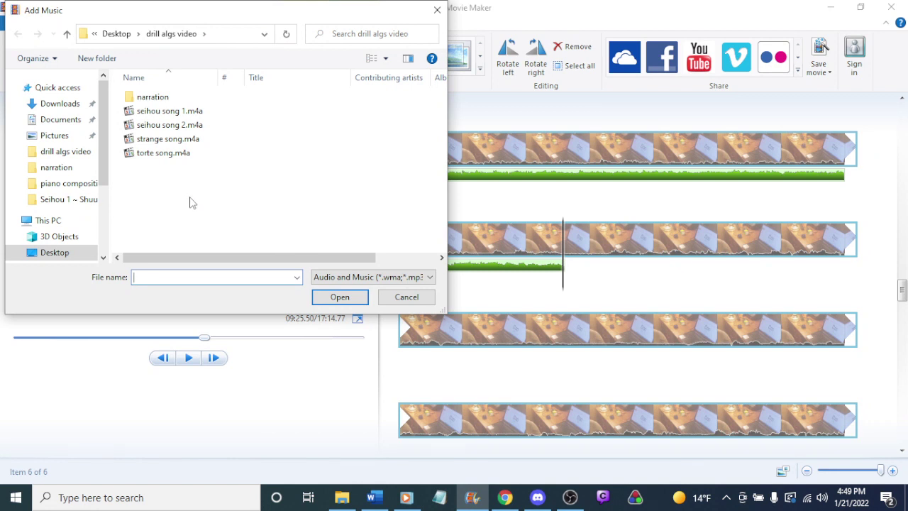
pyautogui.doubleClick(160, 154)
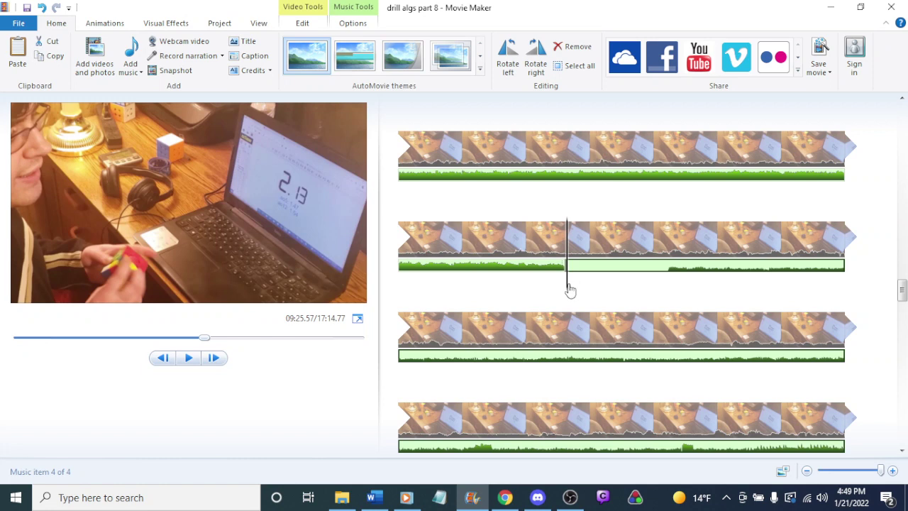
# Step: Set the torte song's start point to 1.37 s, cutting most of the silence at its beginning
pyautogui.moveTo(570, 290); pyautogui.dragTo(655, 283)
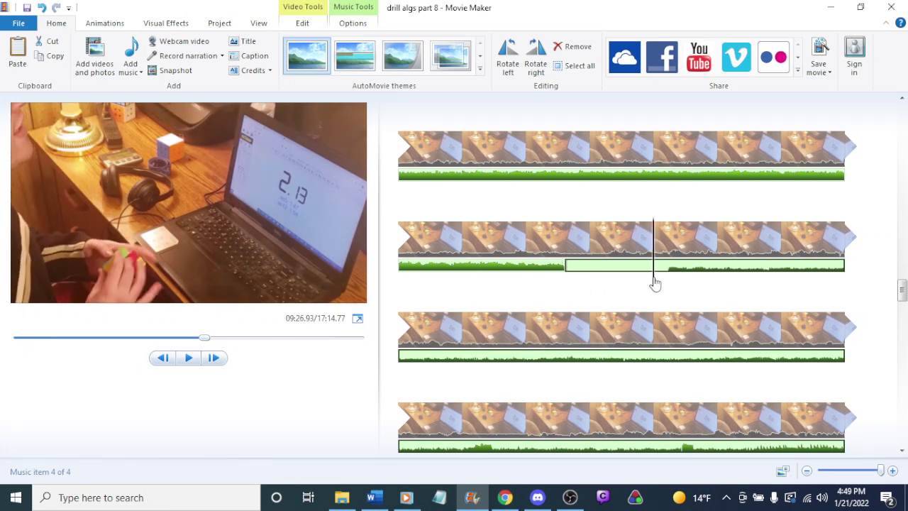
pyautogui.rightClick(655, 282)
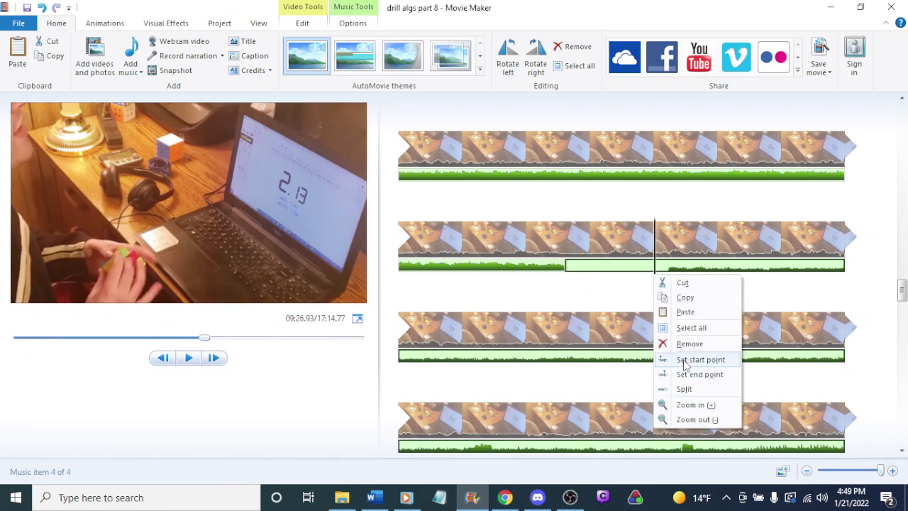
pyautogui.click(685, 360)
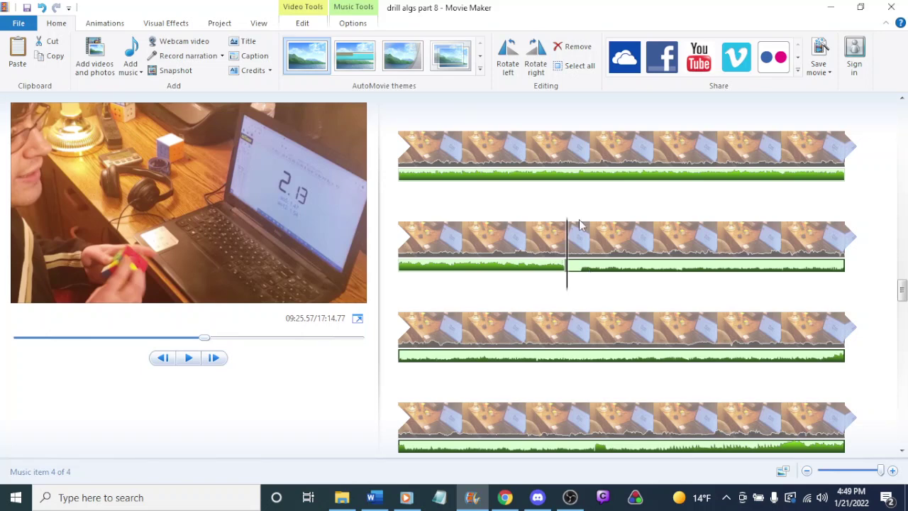
# Step: Lower the torte song's music volume close to the minimum and preview it over the footage until about 9:47
pyautogui.click(353, 23)
pyautogui.click(28, 62)
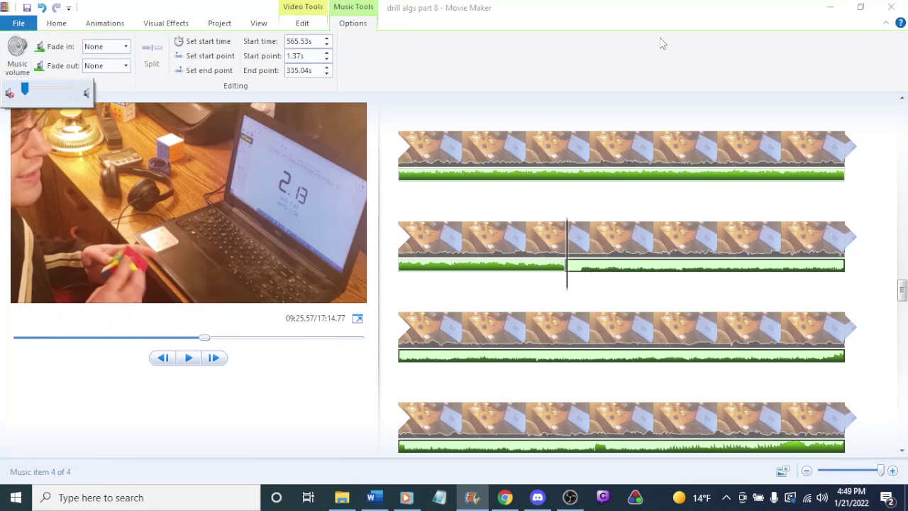
pyautogui.click(593, 151)
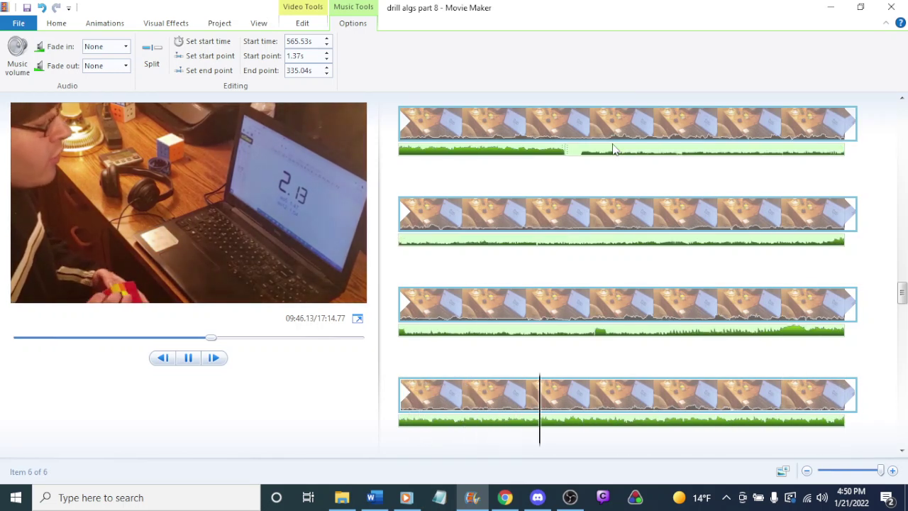
# Step: Raise the torte song's volume slightly and preview the footage again until about 9:57
pyautogui.click(593, 147)
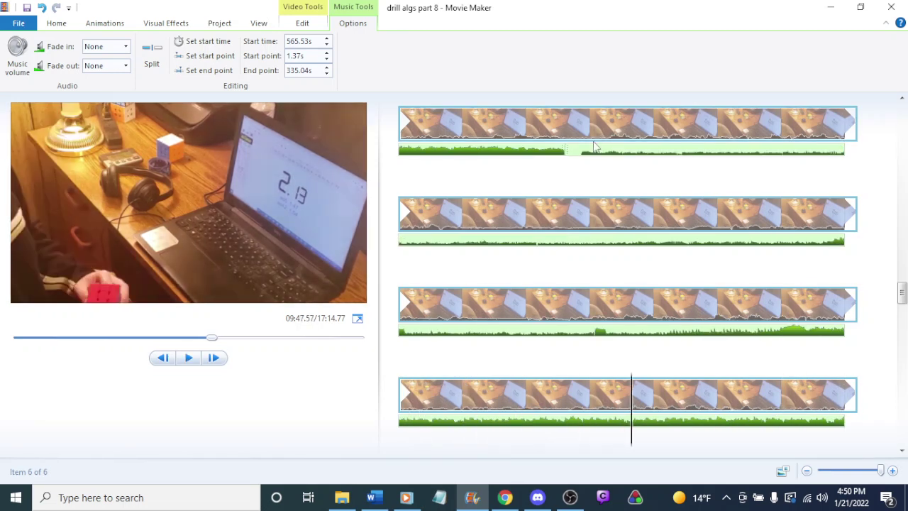
pyautogui.click(29, 70)
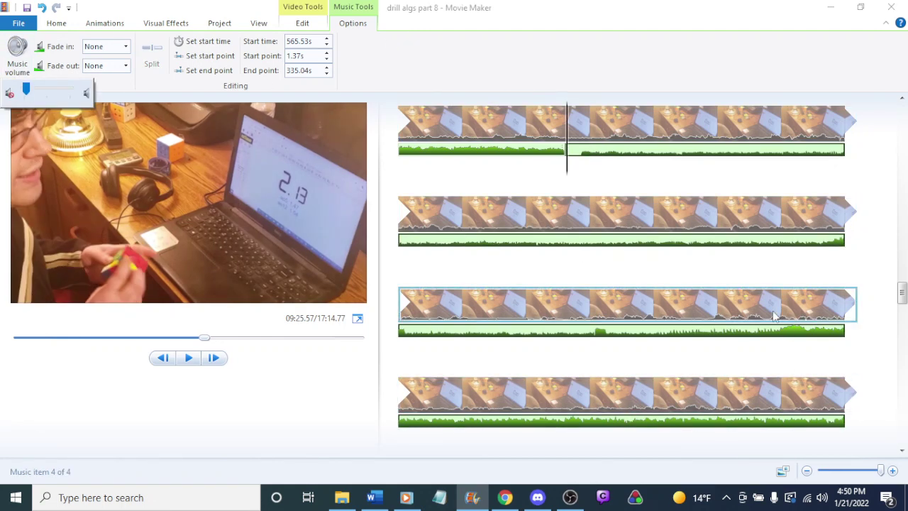
pyautogui.click(723, 309)
pyautogui.press('space')
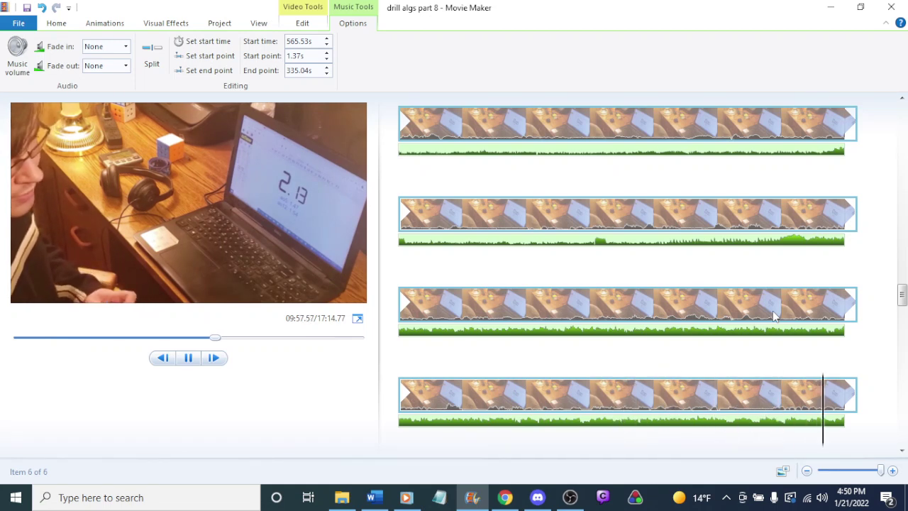
# Step: Raise the torte song's volume by another small amount and check the balance by playing until about 11:13
pyautogui.click(604, 330)
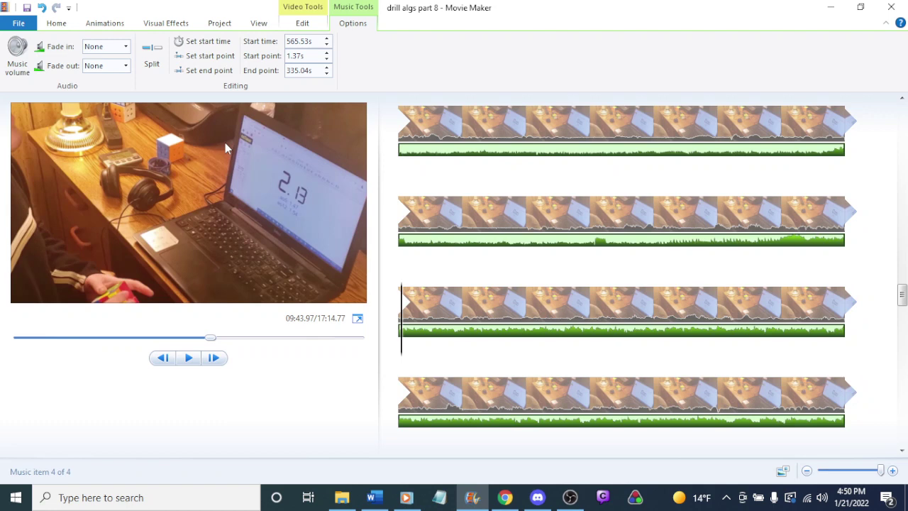
pyautogui.click(17, 57)
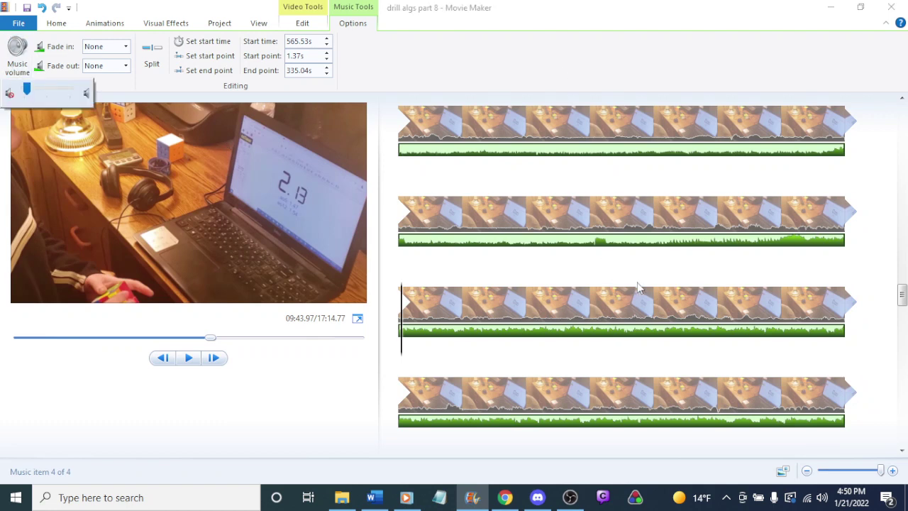
pyautogui.click(778, 220)
pyautogui.press('space')
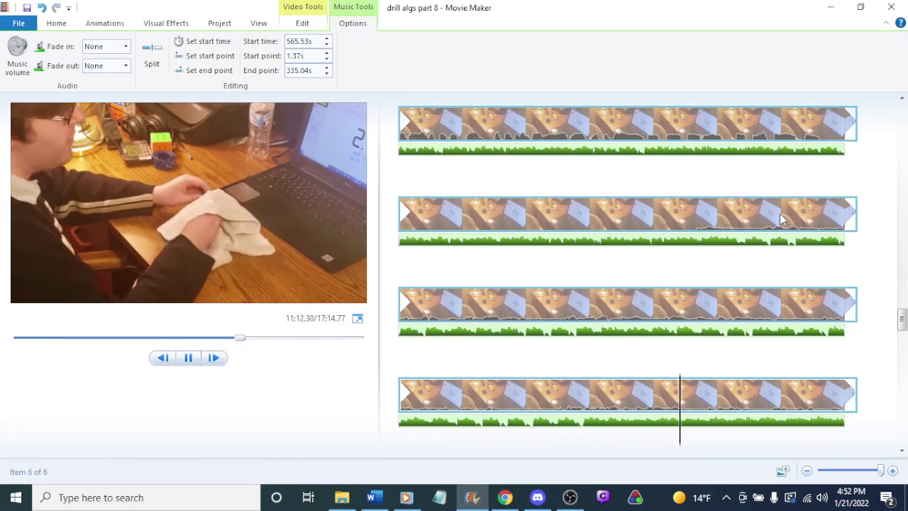
pyautogui.press('space')
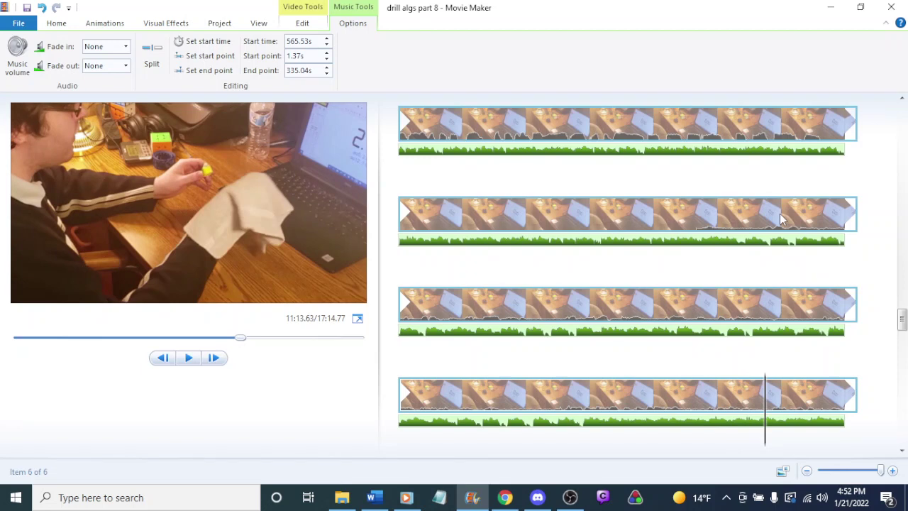
# Step: Replay the towel footage with the torte song from about 11:11 to 11:38 to judge the music level
pyautogui.click(628, 407)
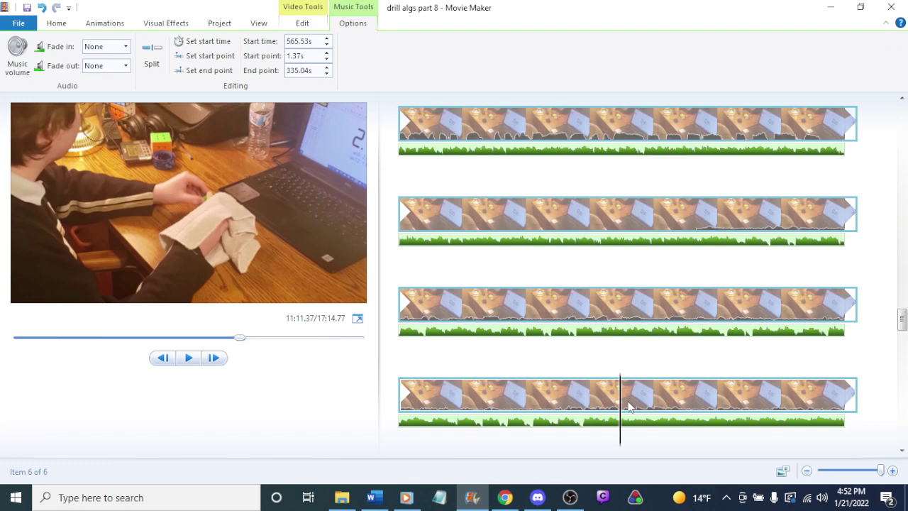
pyautogui.press('space')
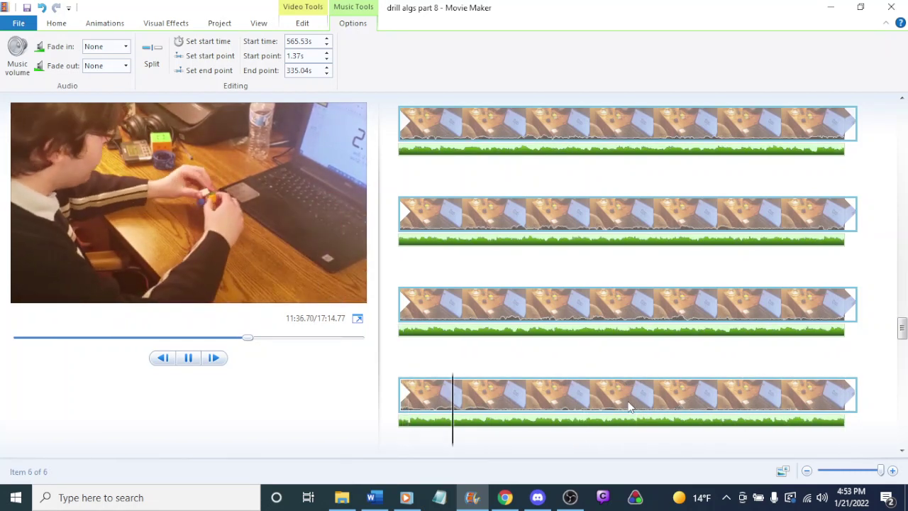
pyautogui.press('space')
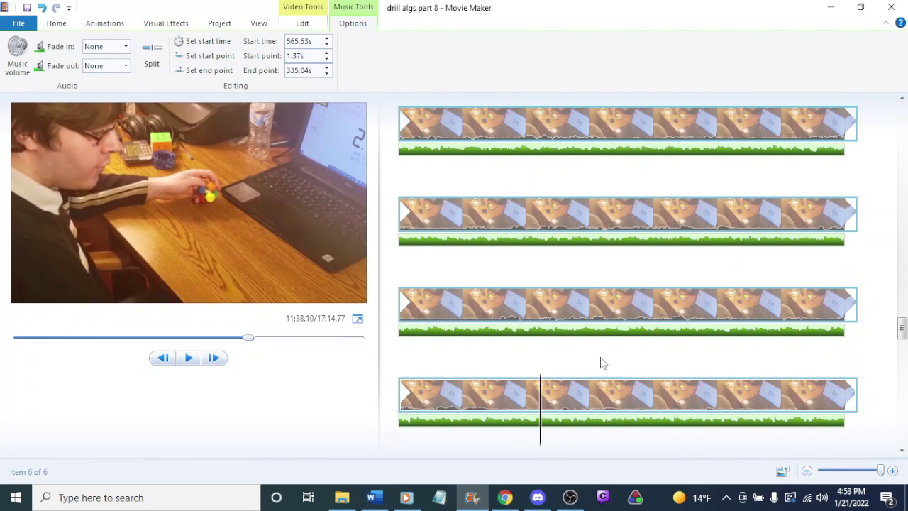
# Step: Lower the torte song's volume slightly and replay the towel footage until about 11:40
pyautogui.click(401, 328)
pyautogui.click(21, 65)
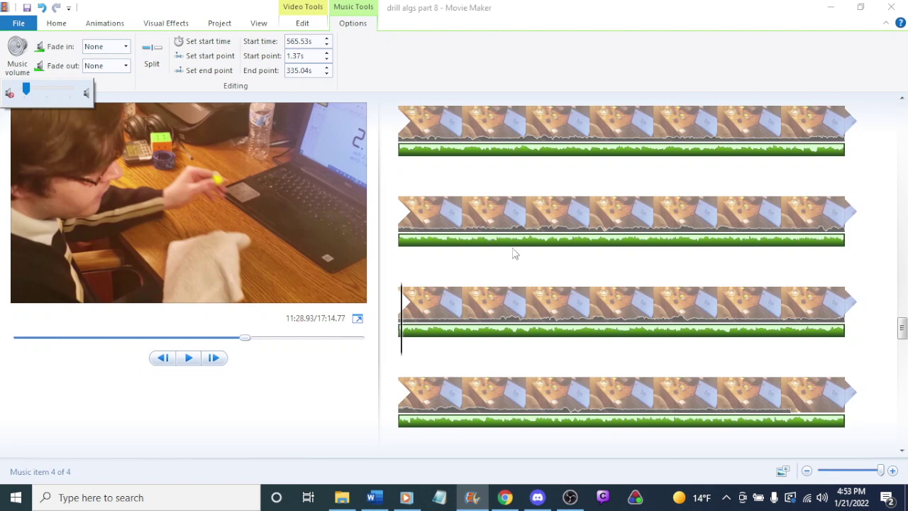
pyautogui.click(592, 213)
pyautogui.press('space')
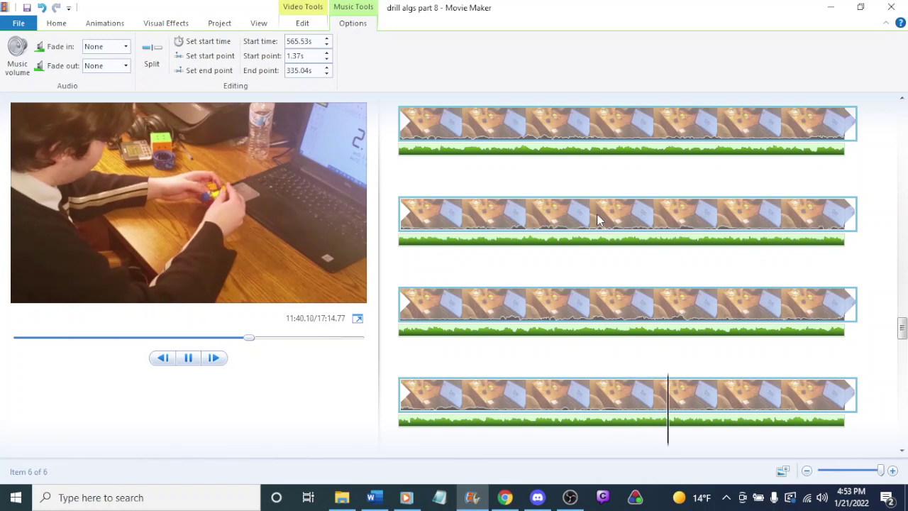
# Step: Preview the footage with the torte song from about 11:40 to 14:30 to check the music level
pyautogui.press('space')
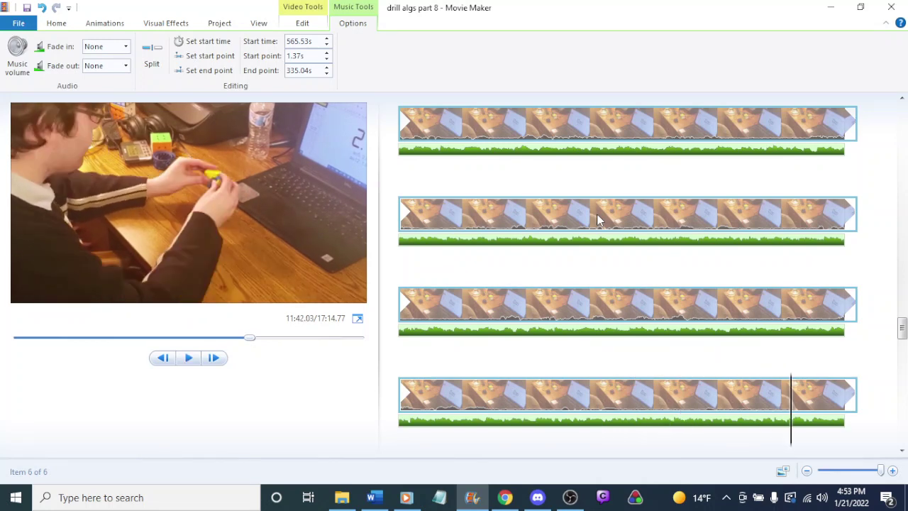
pyautogui.press('space')
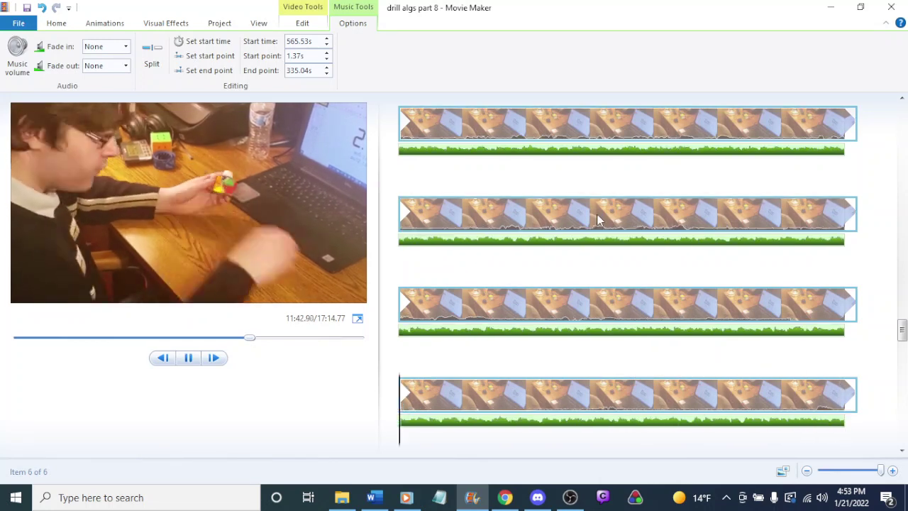
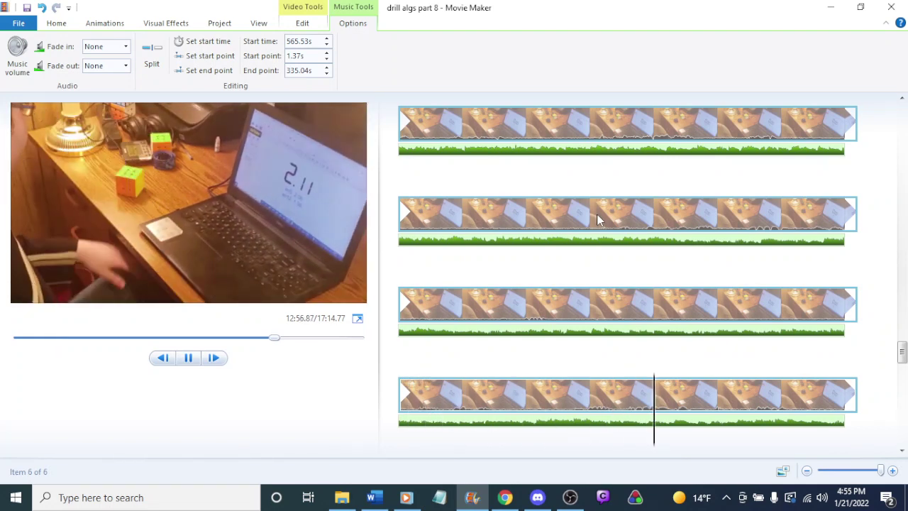
pyautogui.scroll(-2, 596, 219)
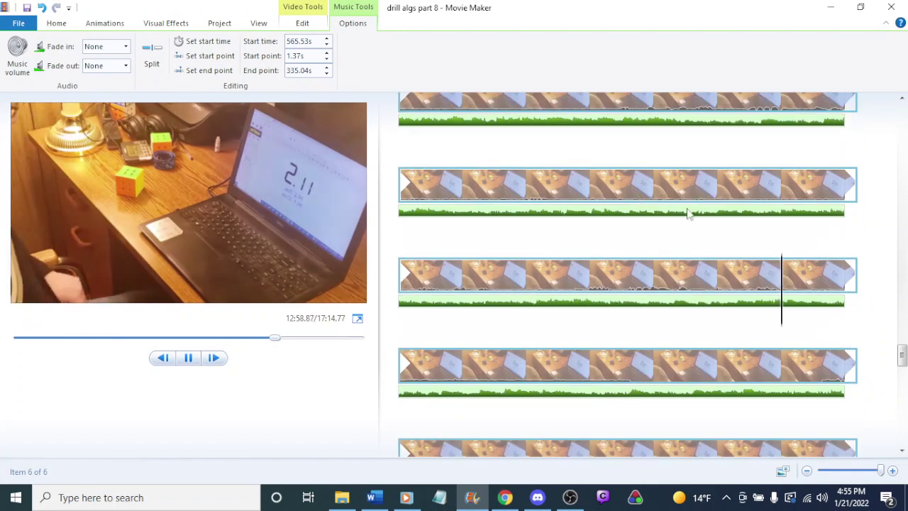
pyautogui.scroll(-4, 686, 251)
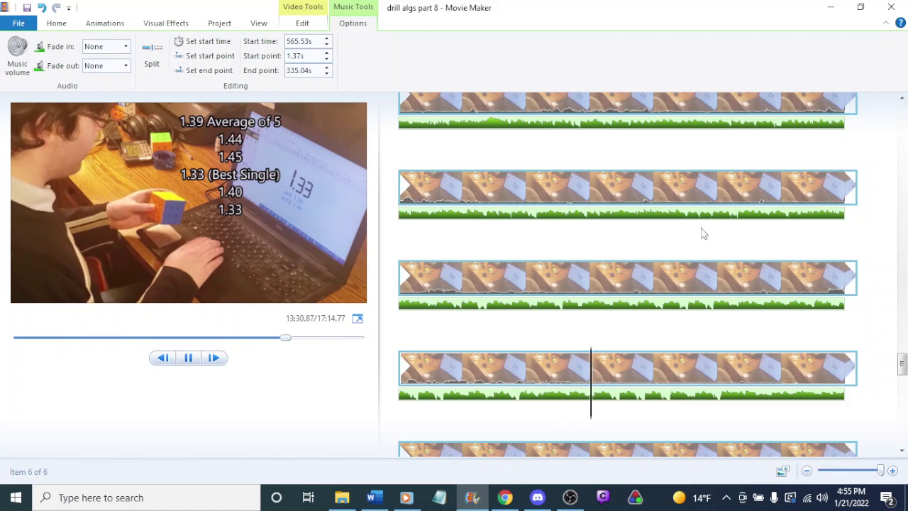
pyautogui.scroll(-3, 704, 233)
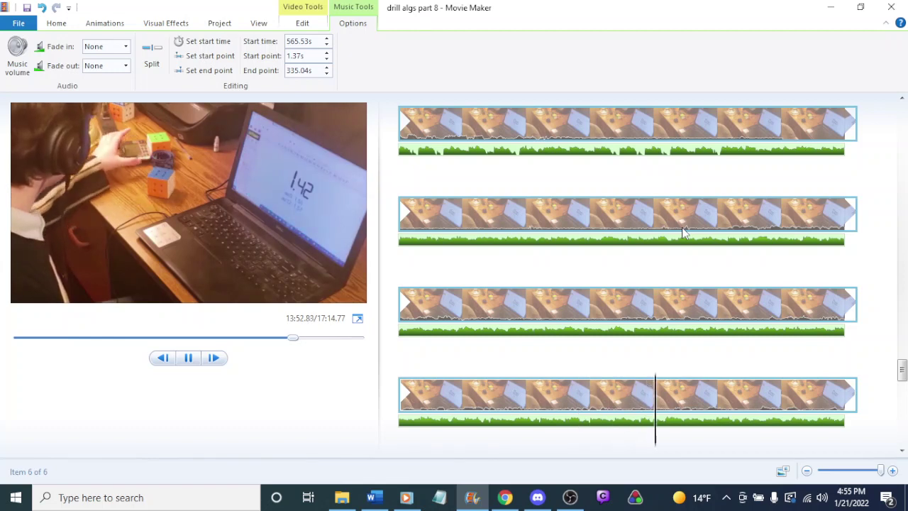
pyautogui.scroll(-3, 683, 233)
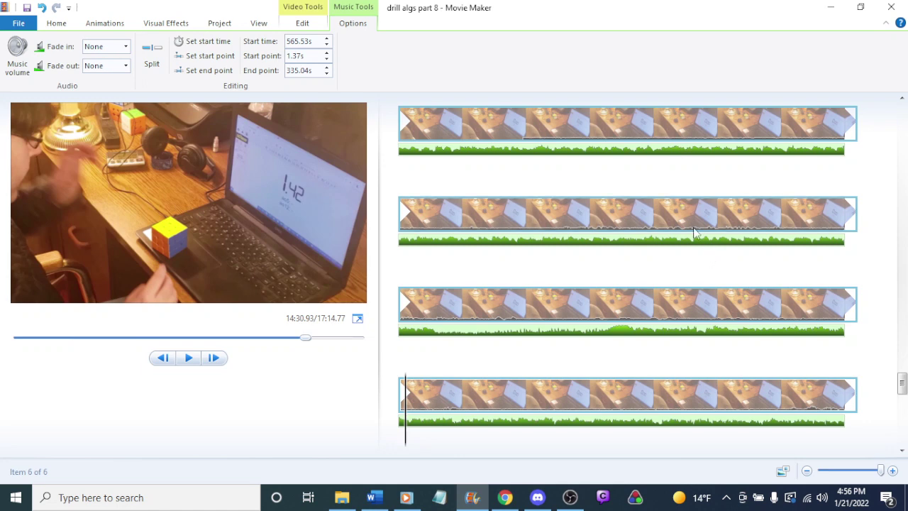
# Step: Replay short stretches between about 14:13 and 14:22 to find a suitable ending spot for the torte song
pyautogui.click(671, 205)
pyautogui.press('space')
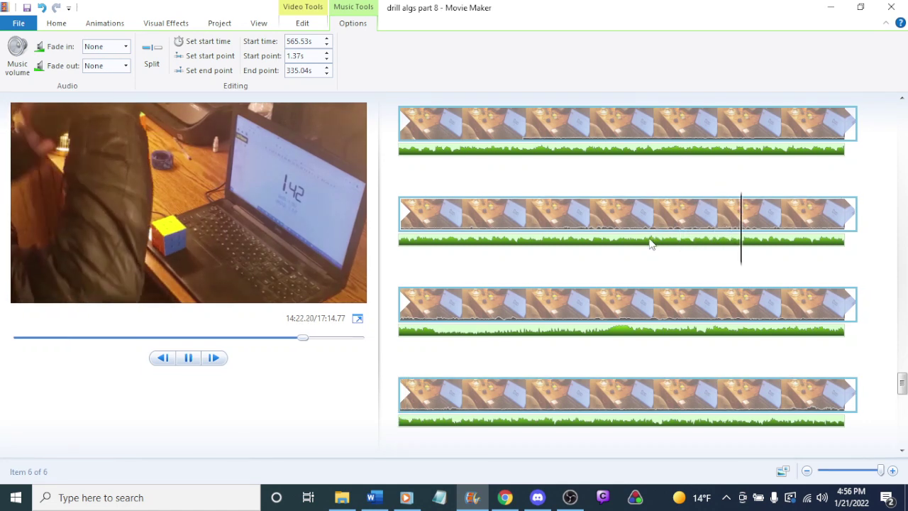
pyautogui.click(607, 205)
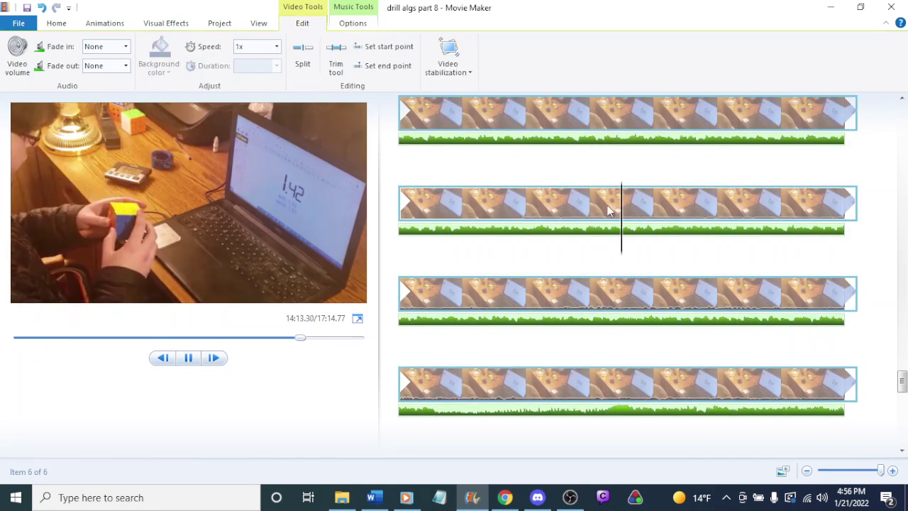
pyautogui.click(529, 296)
pyautogui.press('space')
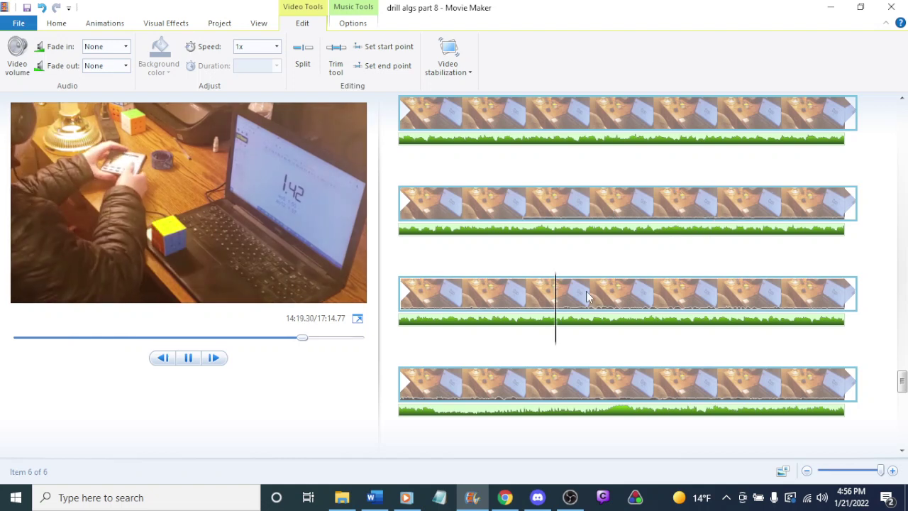
pyautogui.click(667, 343)
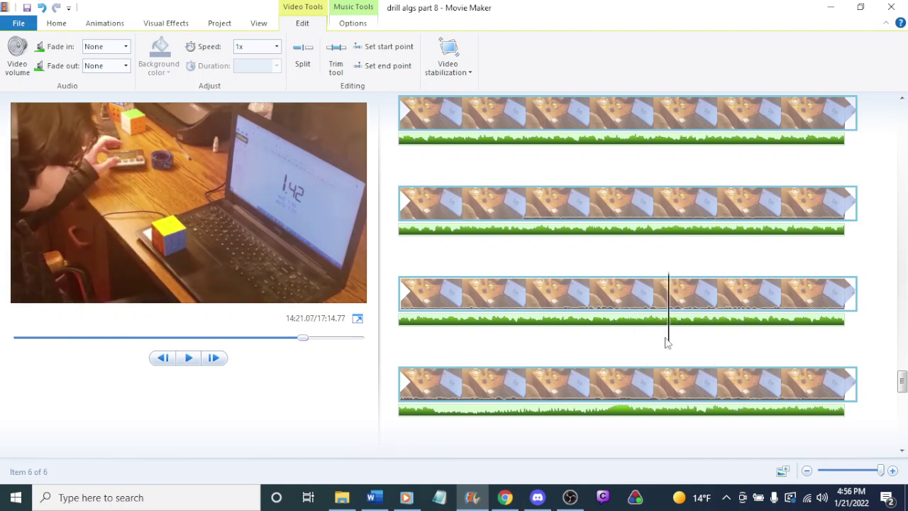
pyautogui.click(508, 298)
pyautogui.press('space')
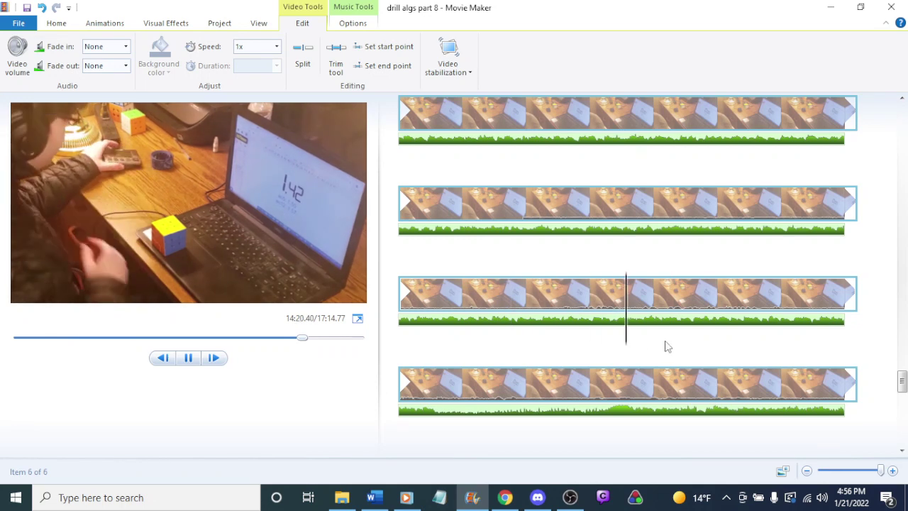
# Step: Set the torte song's end point at 14:23.13 and replay the footage around the cut
pyautogui.click(802, 326)
pyautogui.click(809, 324)
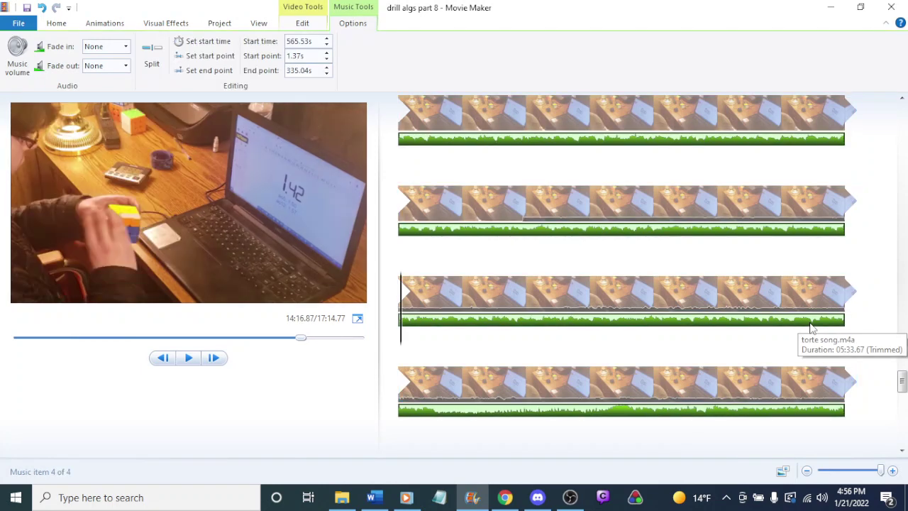
pyautogui.press('space')
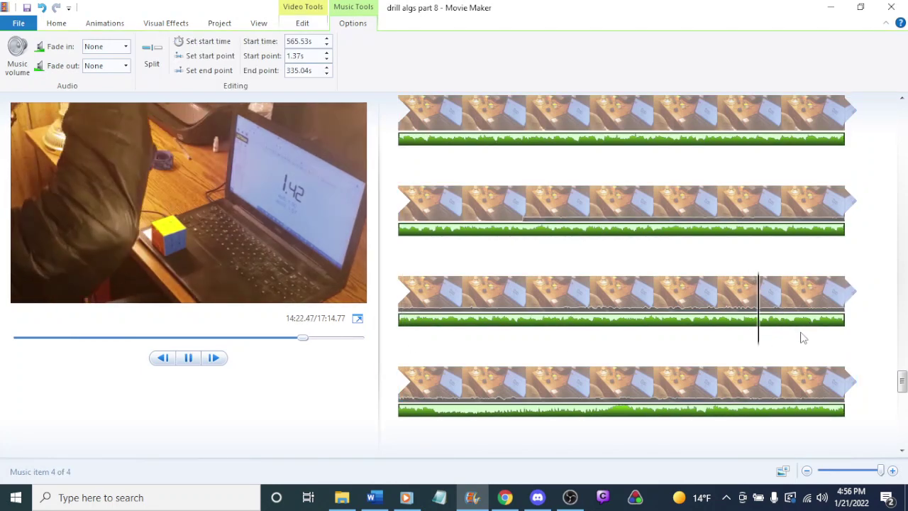
pyautogui.click(802, 333)
pyautogui.rightClick(802, 335)
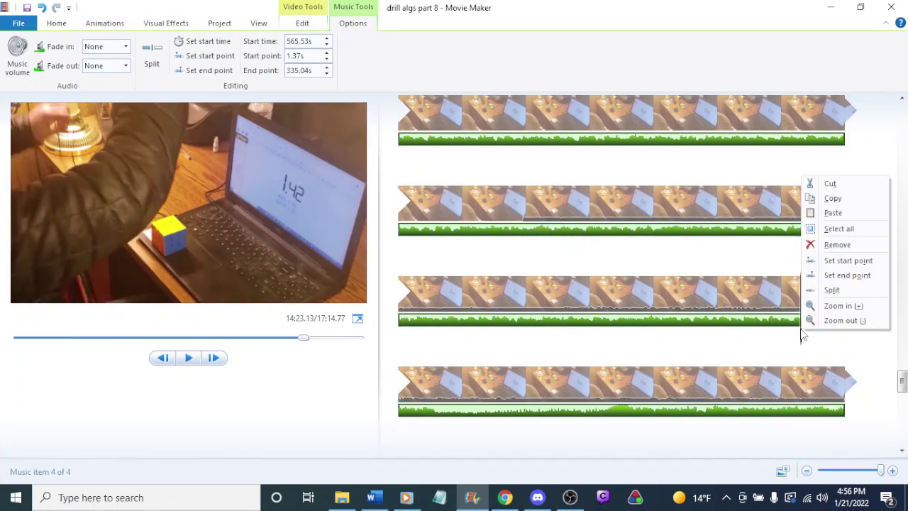
pyautogui.click(826, 276)
pyautogui.click(810, 370)
pyautogui.press('space')
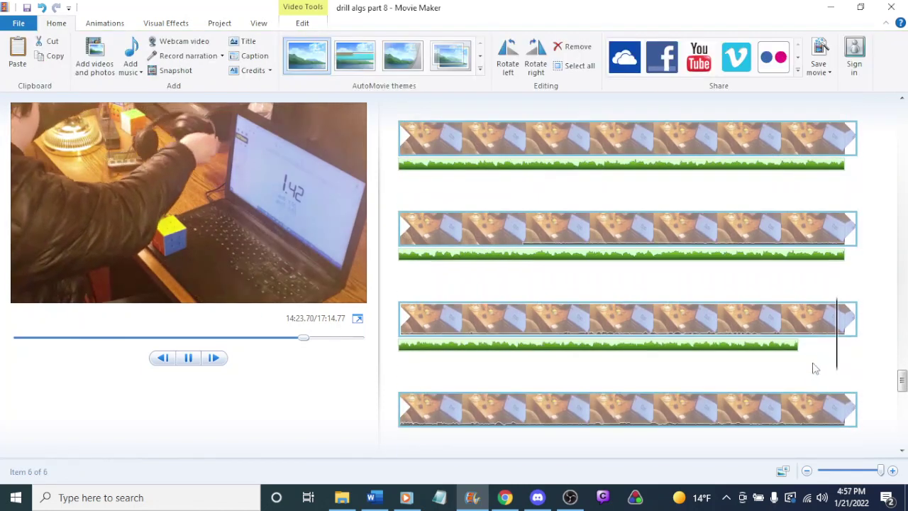
pyautogui.press('space')
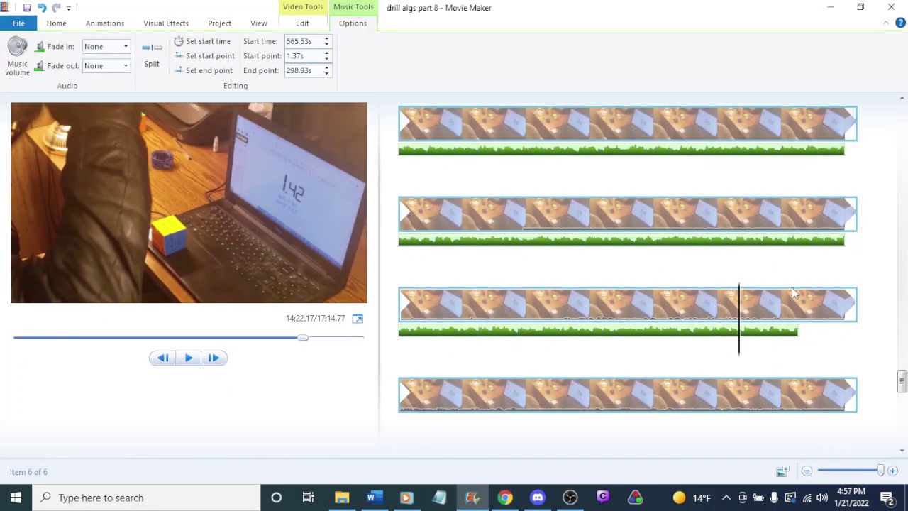
# Step: Add Piano_Composition_7.mp3 from the compositions audio folder in Music after the torte song and play the transition
pyautogui.click(57, 22)
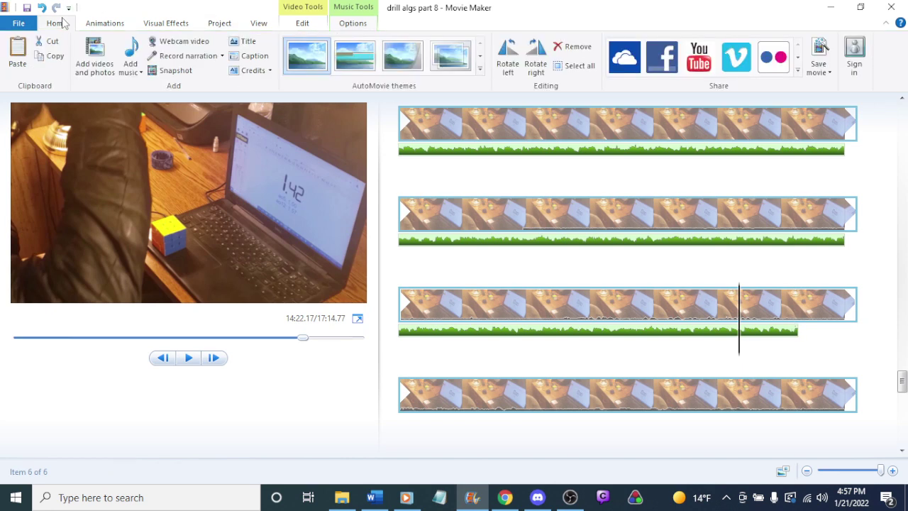
pyautogui.click(130, 50)
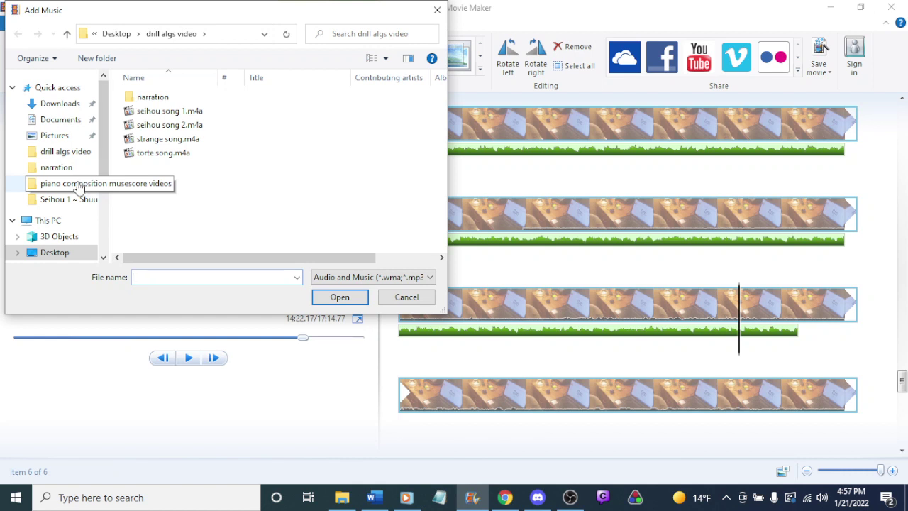
pyautogui.scroll(-2, 67, 220)
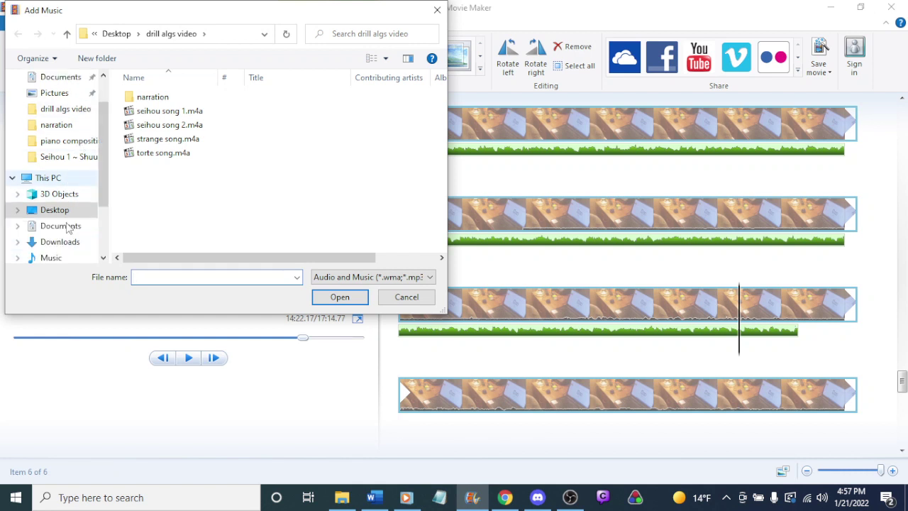
pyautogui.click(57, 226)
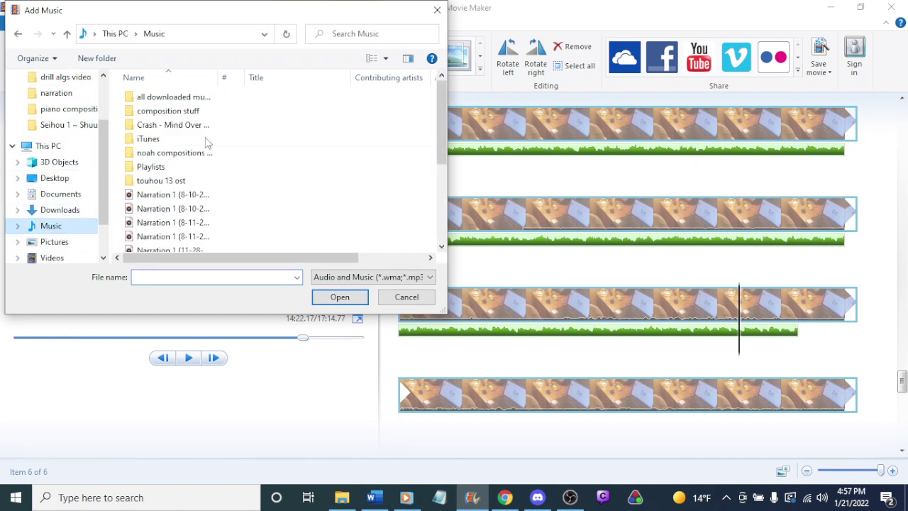
pyautogui.doubleClick(174, 155)
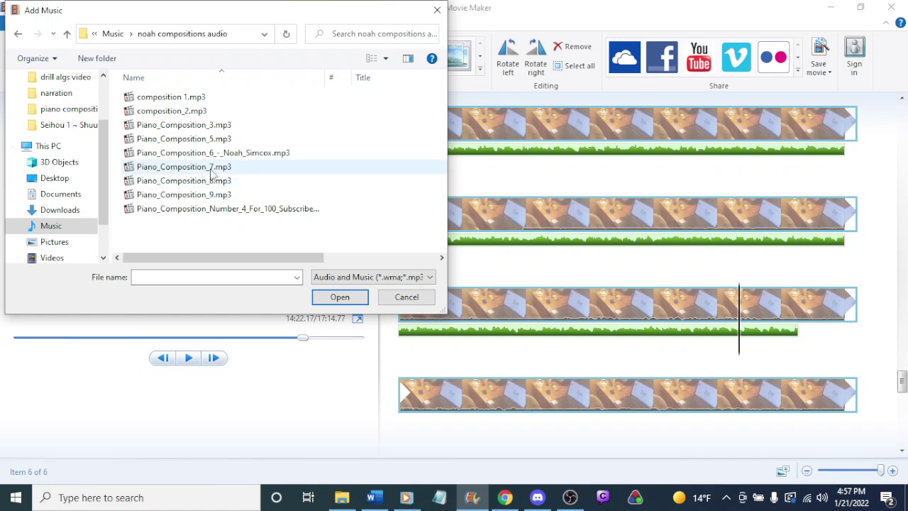
pyautogui.doubleClick(211, 168)
pyautogui.click(785, 225)
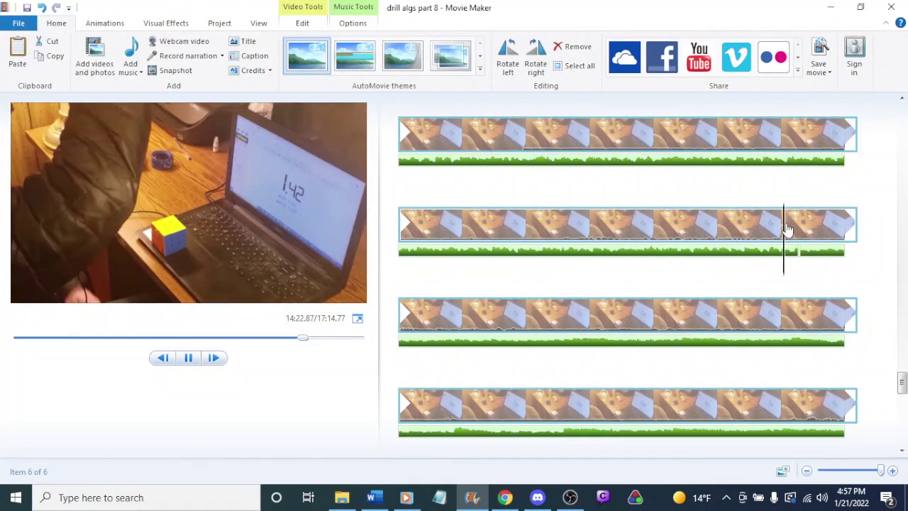
# Step: Lower the piano song's volume and preview the transition from the torte song until about 14:30
pyautogui.click(805, 252)
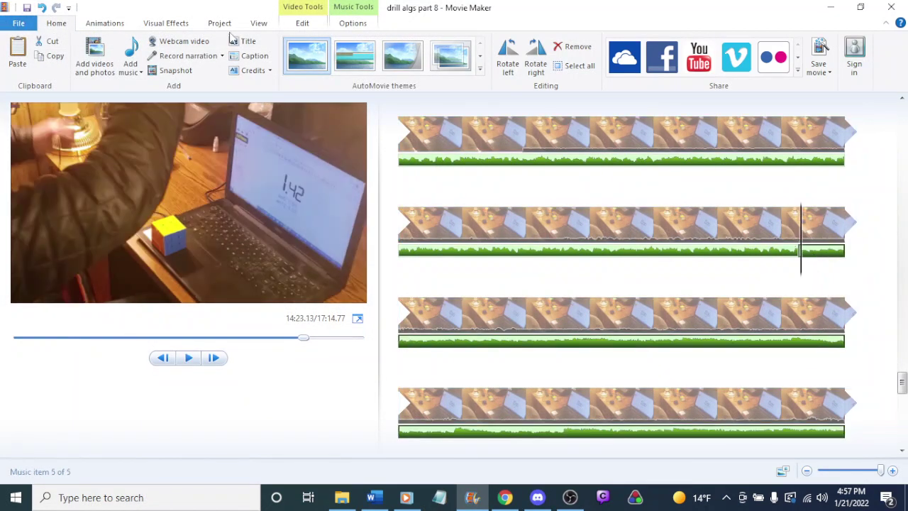
pyautogui.click(352, 23)
pyautogui.click(17, 53)
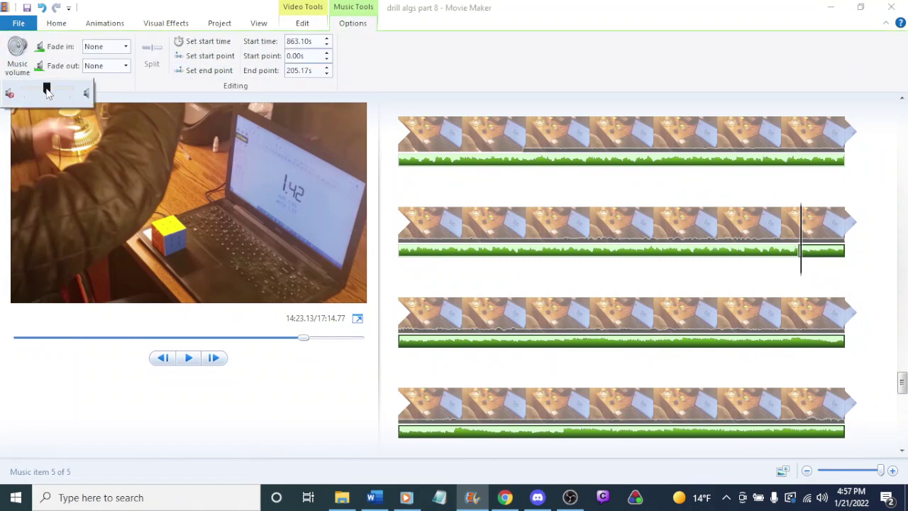
pyautogui.click(787, 239)
pyautogui.click(718, 226)
pyautogui.press('space')
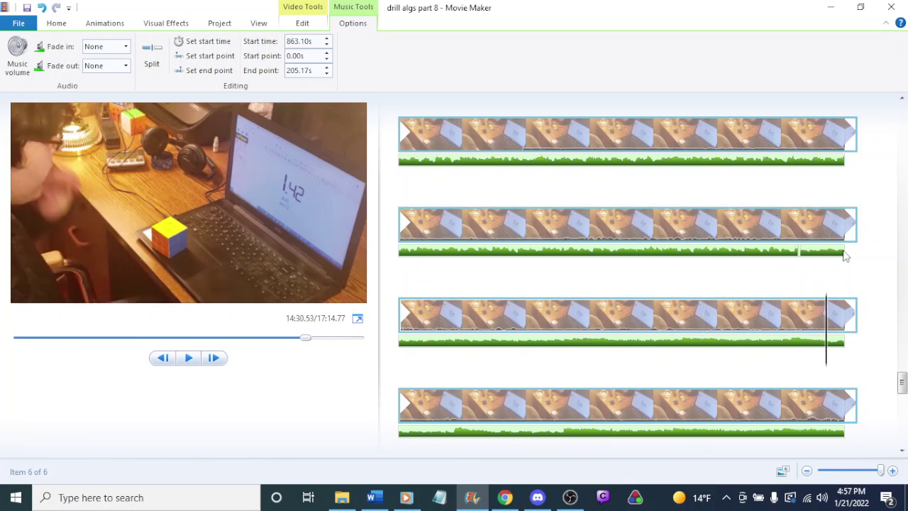
# Step: Fine-tune the piano song's volume to a low level and preview the footage until about 16:16
pyautogui.click(801, 249)
pyautogui.click(17, 55)
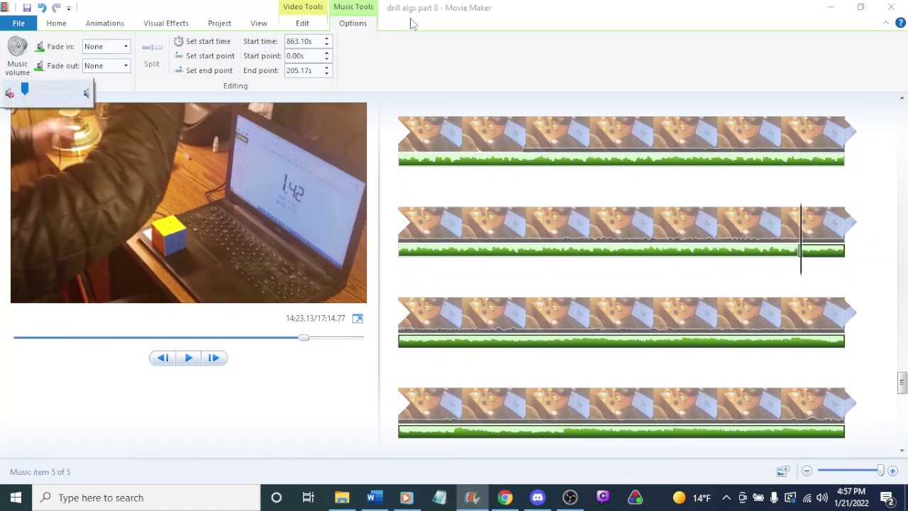
pyautogui.click(780, 243)
pyautogui.press('space')
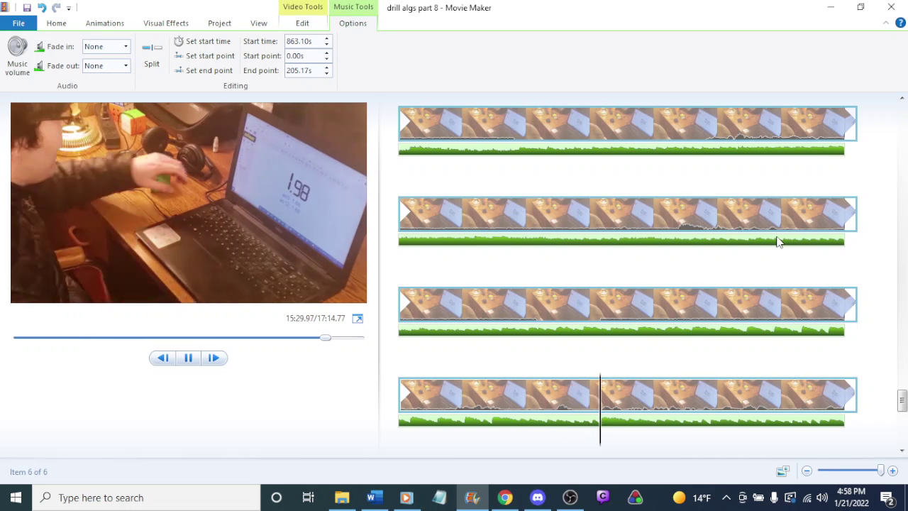
pyautogui.scroll(-2, 778, 241)
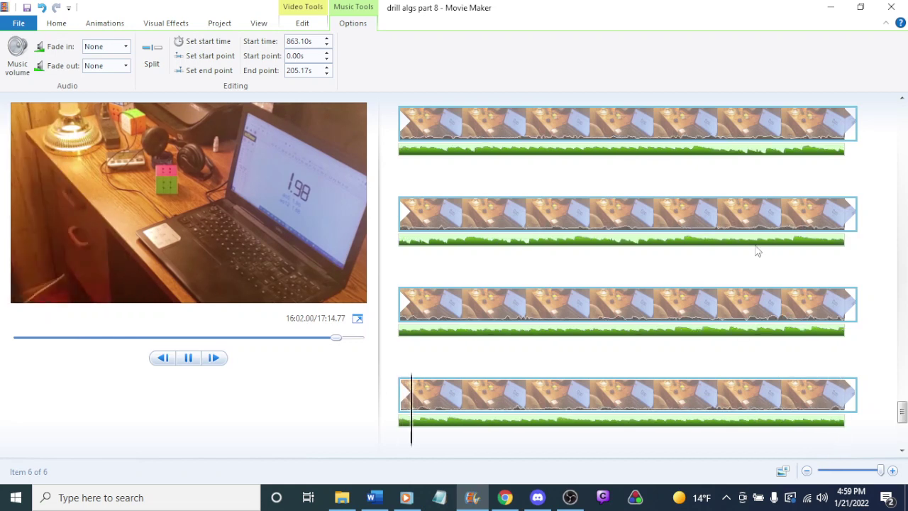
pyautogui.scroll(-5, 757, 251)
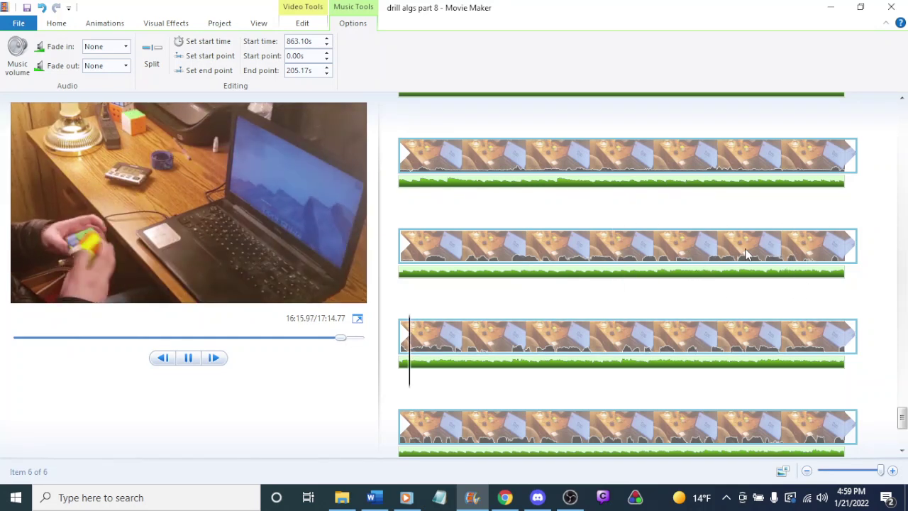
# Step: Replay the footage from about 16:09 and split the piano song at 16:09.20
pyautogui.click(780, 160)
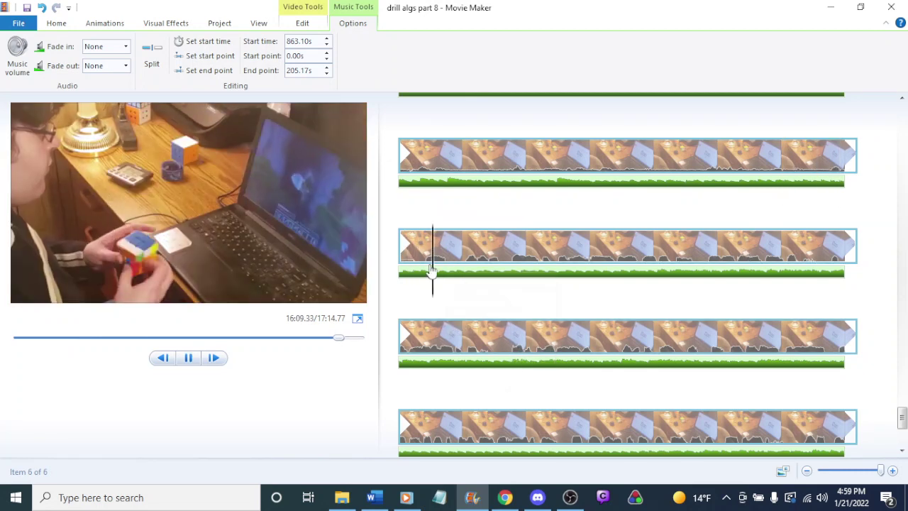
pyautogui.click(426, 285)
pyautogui.click(425, 284)
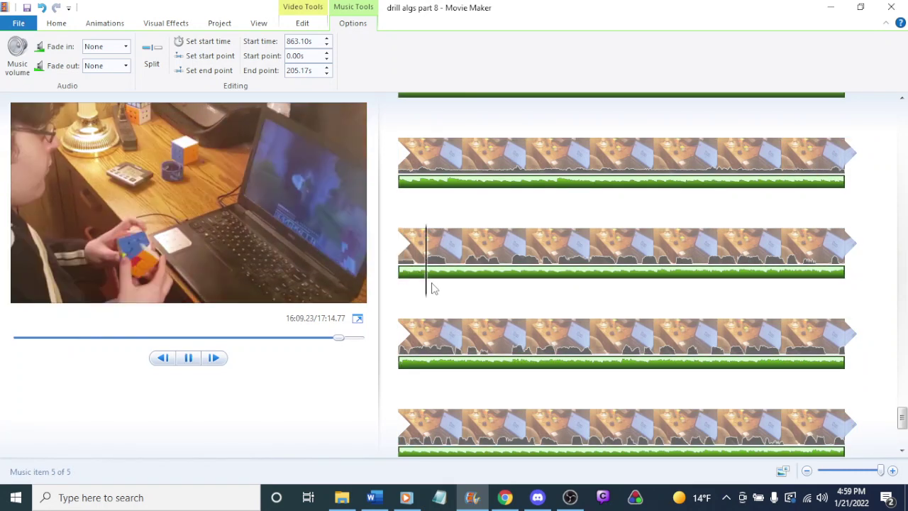
pyautogui.rightClick(424, 289)
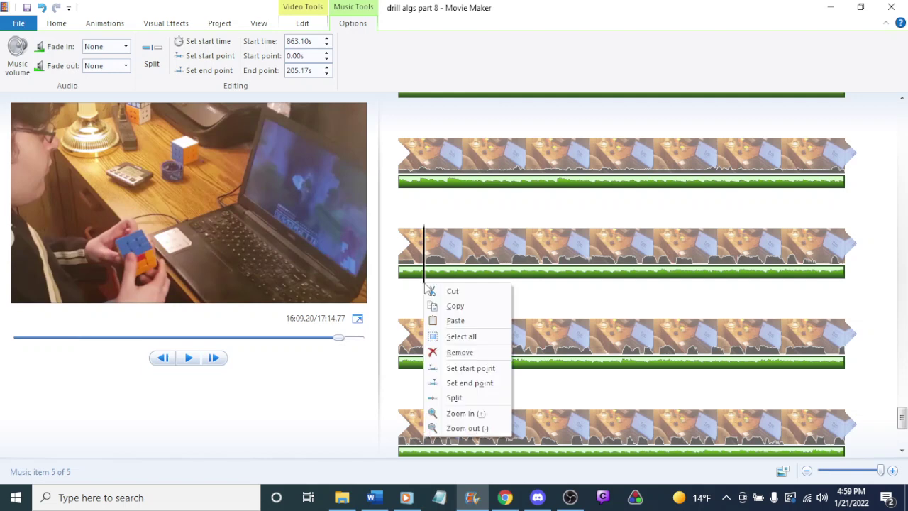
pyautogui.click(454, 397)
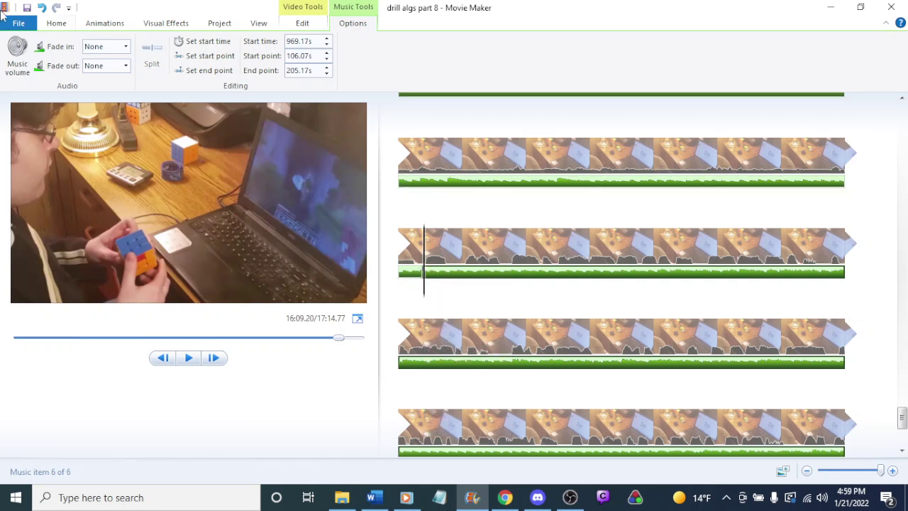
# Step: Set a low music volume for the second part of the piano song and preview the footage through to the end
pyautogui.click(17, 59)
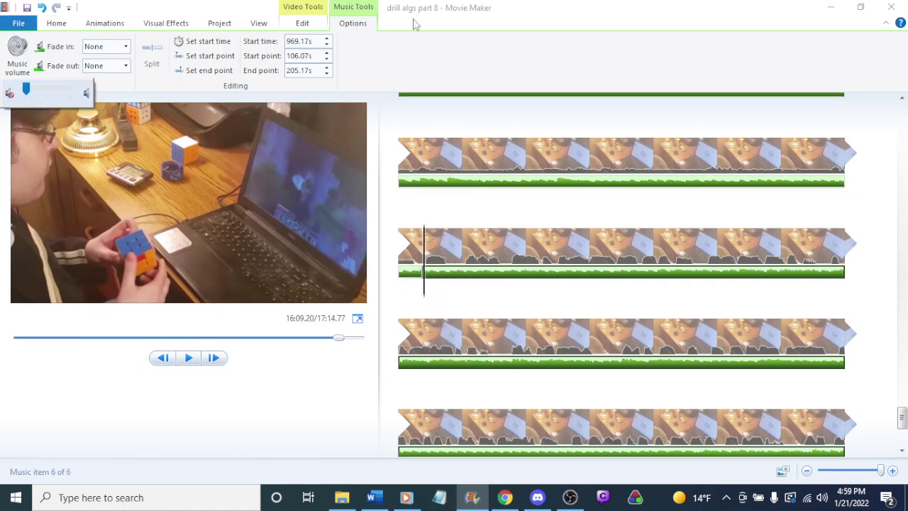
pyautogui.click(784, 158)
pyautogui.press('space')
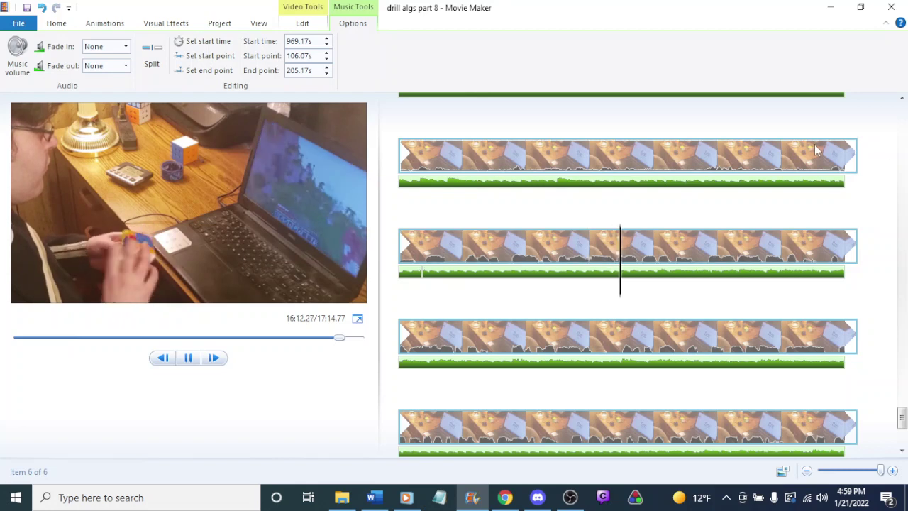
pyautogui.click(814, 151)
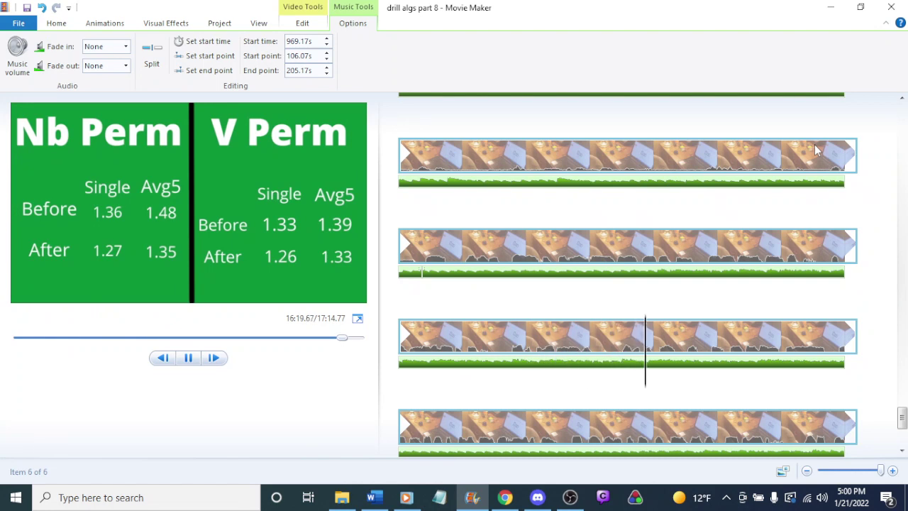
pyautogui.scroll(-2, 788, 210)
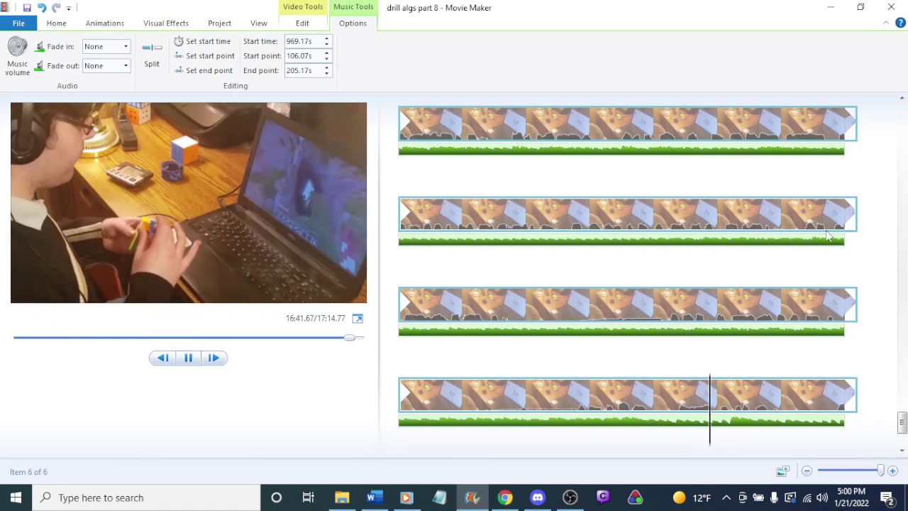
pyautogui.scroll(-4, 833, 234)
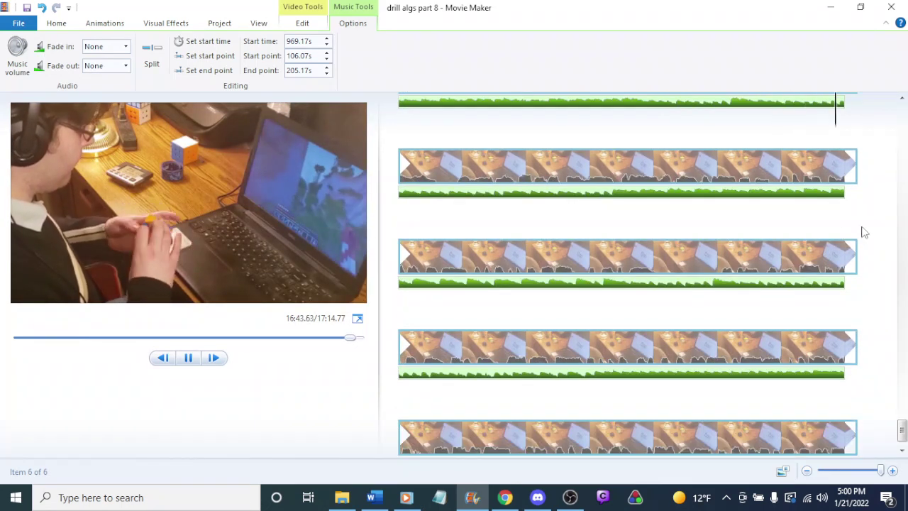
pyautogui.scroll(-2, 864, 232)
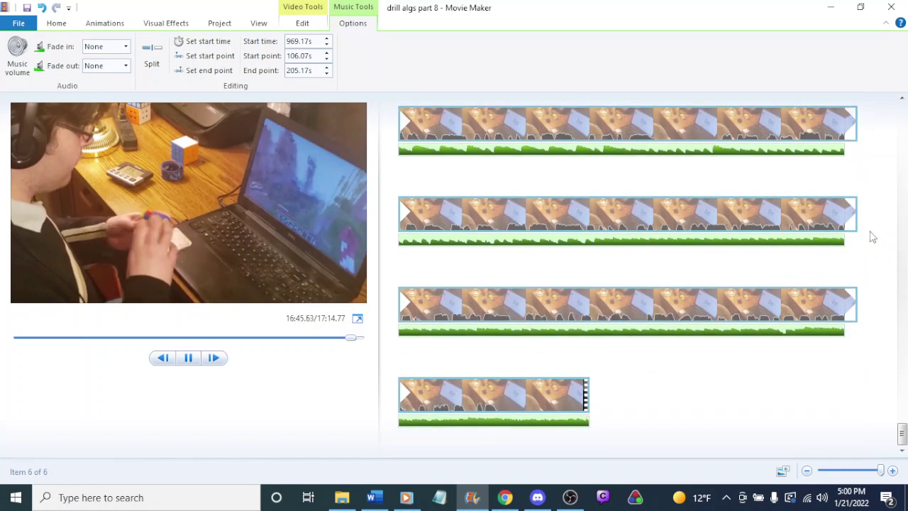
pyautogui.scroll(3, 869, 245)
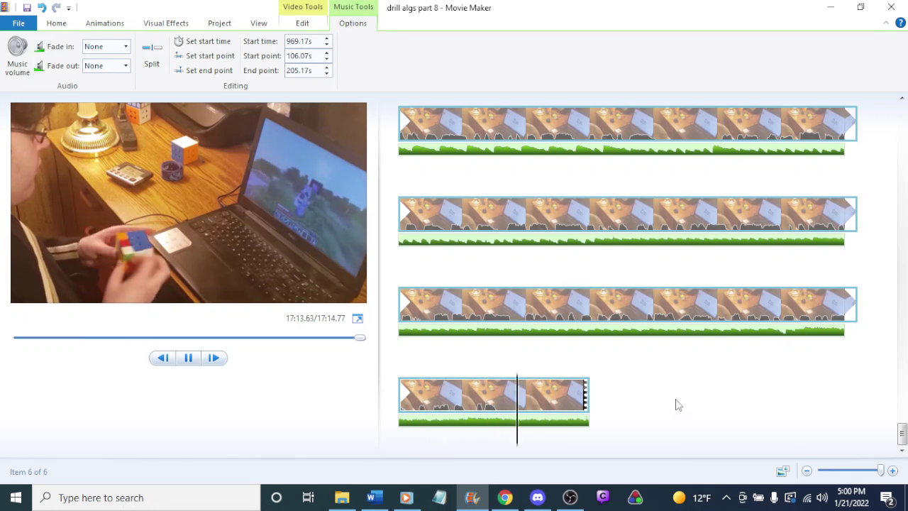
# Step: Find the closing moment of the last clip and set the clip's end point at about 17:13.30
pyautogui.click(468, 400)
pyautogui.press('space')
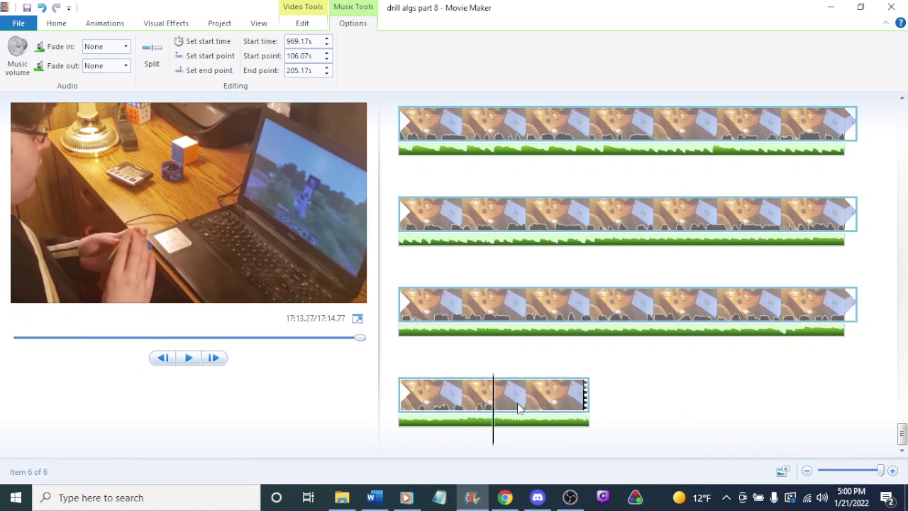
pyautogui.click(466, 401)
pyautogui.press('space')
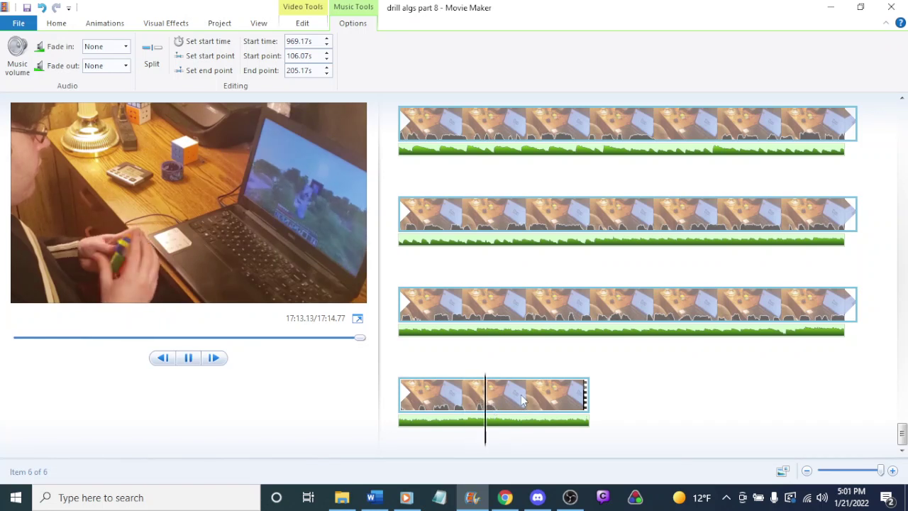
pyautogui.press('space')
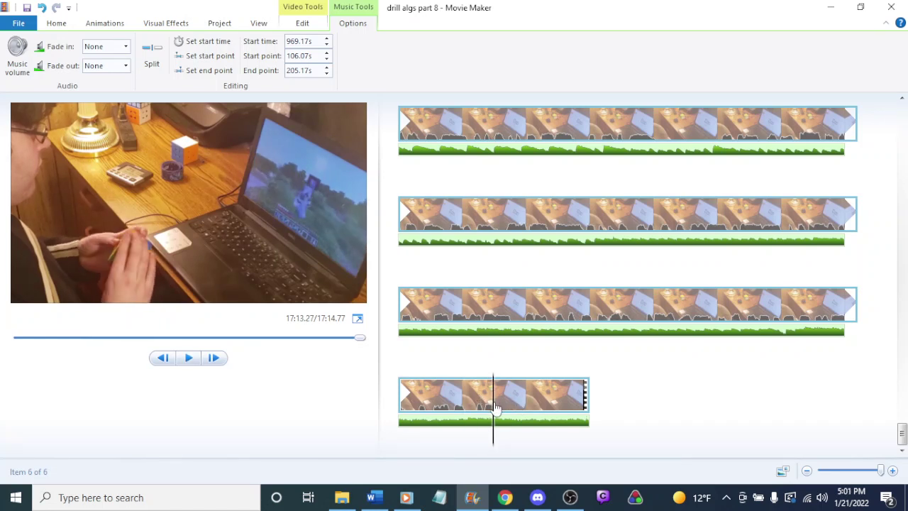
pyautogui.rightClick(495, 408)
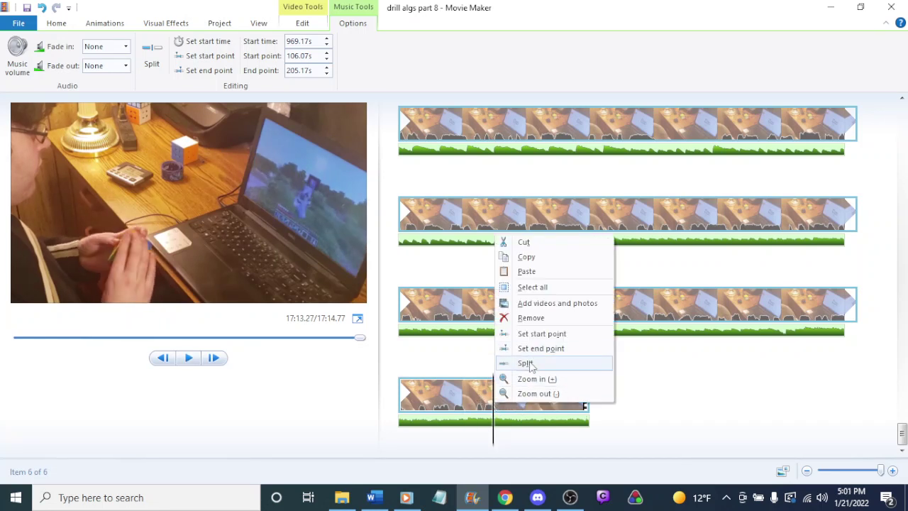
pyautogui.click(496, 419)
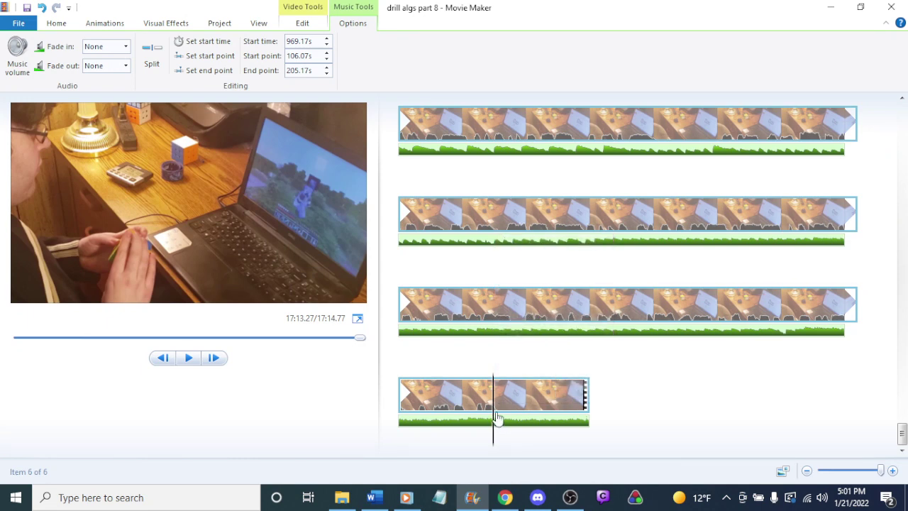
pyautogui.click(496, 413)
pyautogui.rightClick(496, 410)
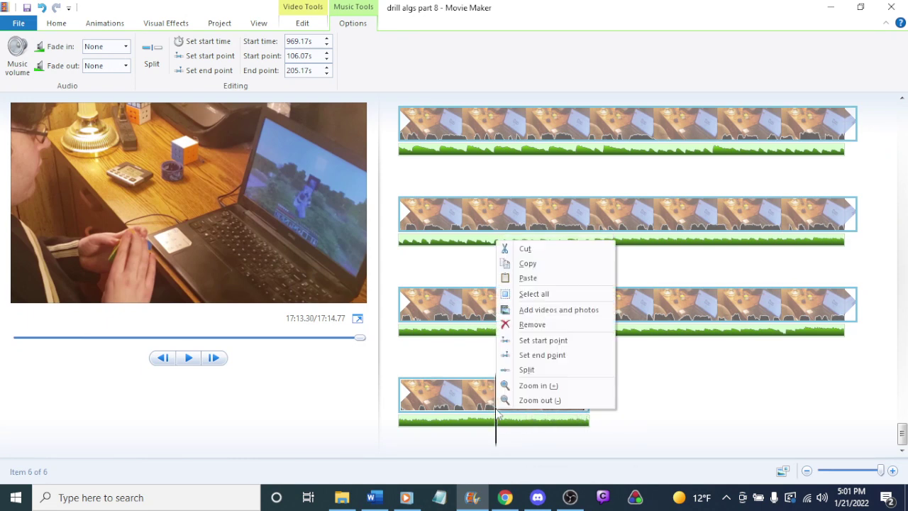
pyautogui.click(543, 356)
pyautogui.press('space')
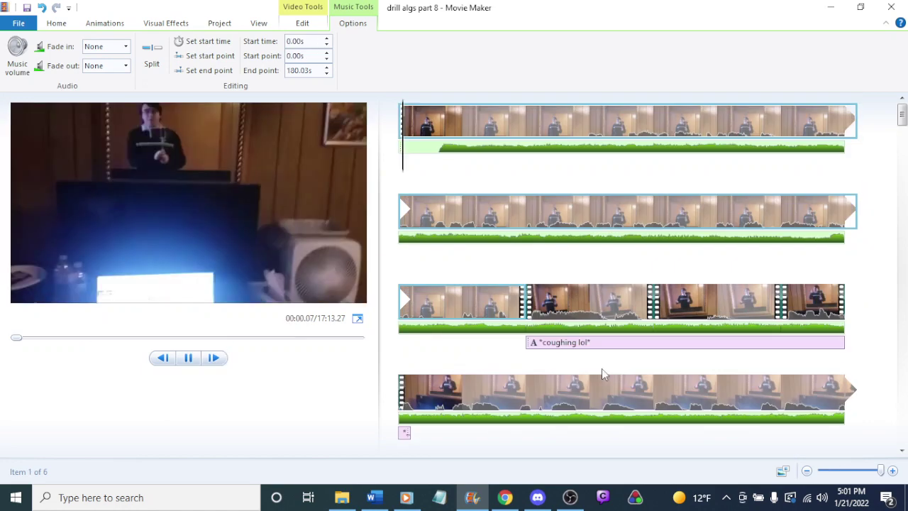
# Step: Check the trimmed ending, review the whole timeline at its smallest scale, and play the opening seconds of the video
pyautogui.moveTo(901, 115); pyautogui.dragTo(902, 434)
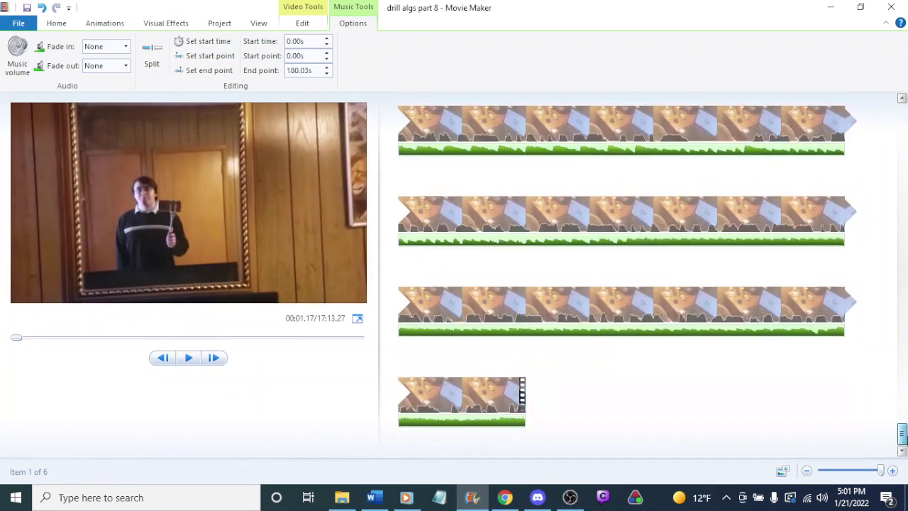
pyautogui.click(510, 381)
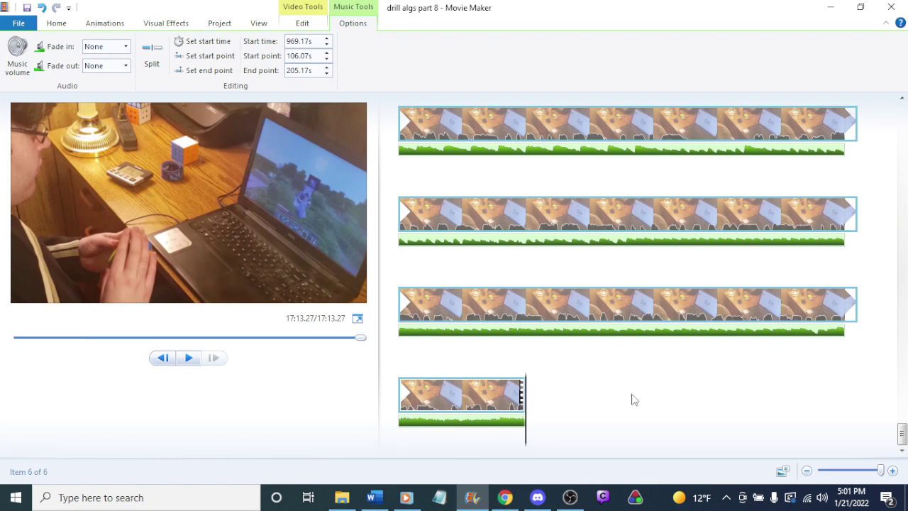
pyautogui.moveTo(880, 470); pyautogui.dragTo(810, 476)
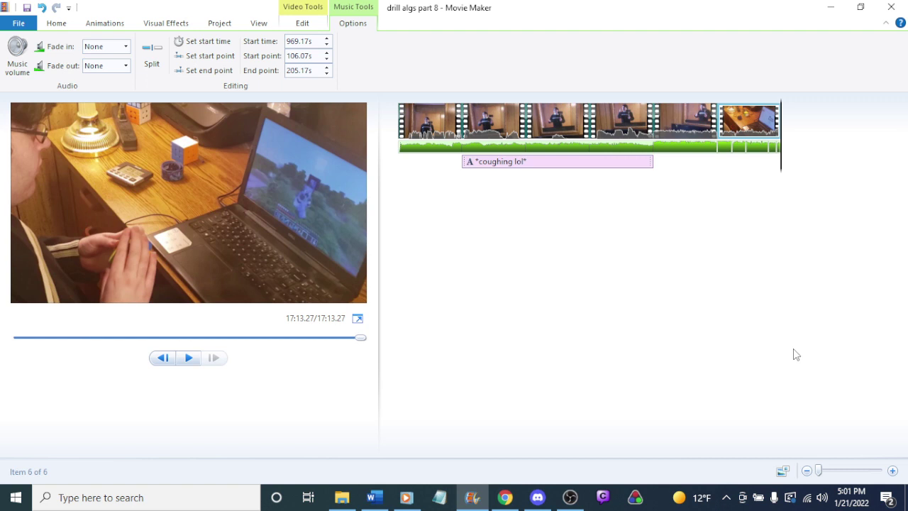
pyautogui.click(438, 119)
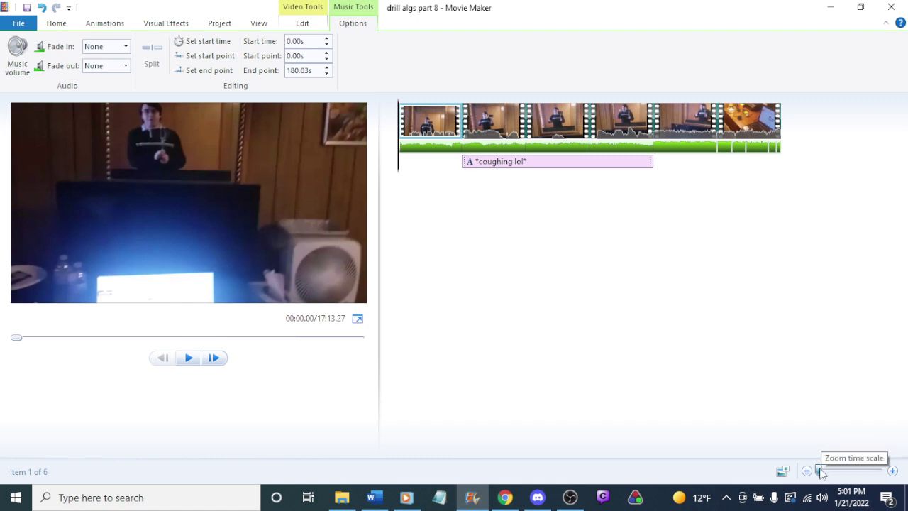
pyautogui.moveTo(818, 472); pyautogui.dragTo(905, 473)
pyautogui.press('space')
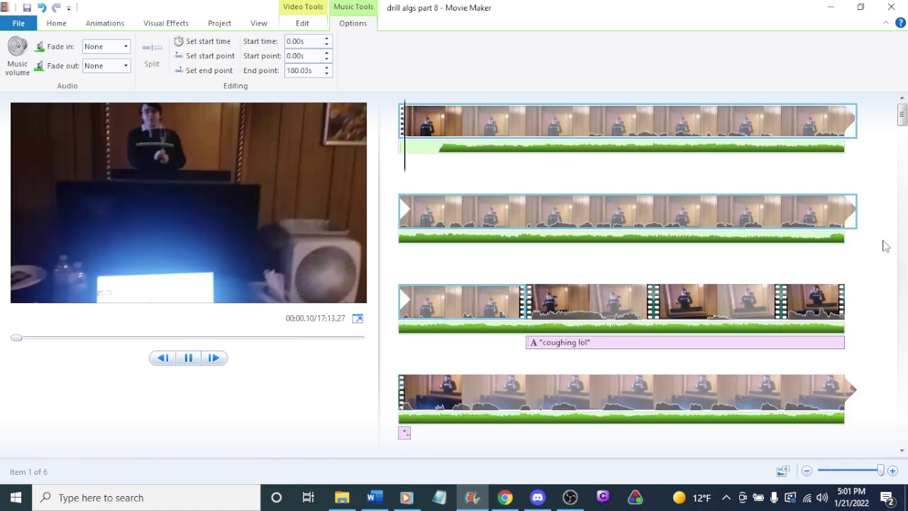
pyautogui.press('space')
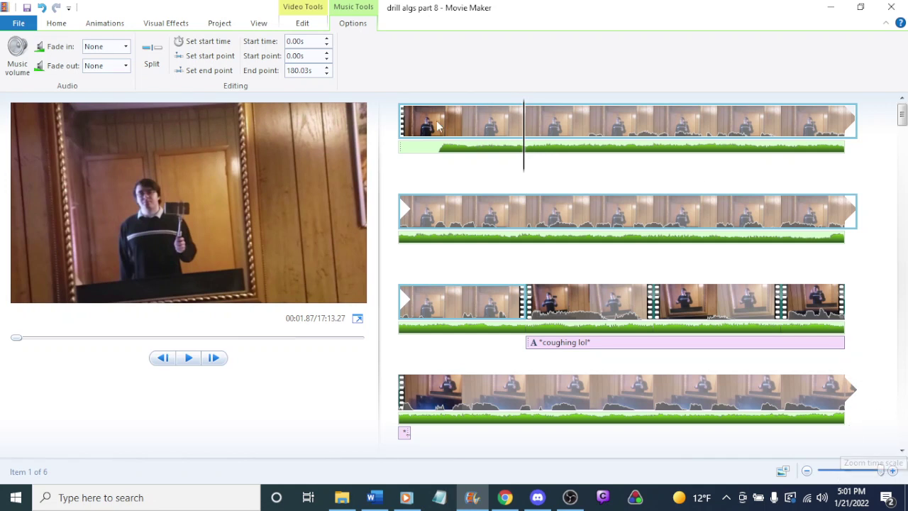
# Step: Check the video volume of the first four clips, from the opening clip through the coughing sections
pyautogui.press('Home')
pyautogui.click(302, 23)
pyautogui.click(16, 56)
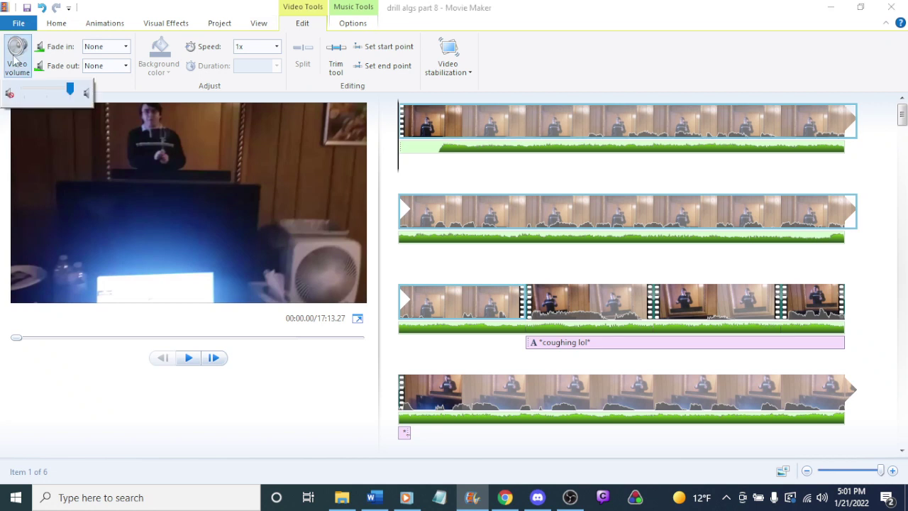
pyautogui.press('Right')
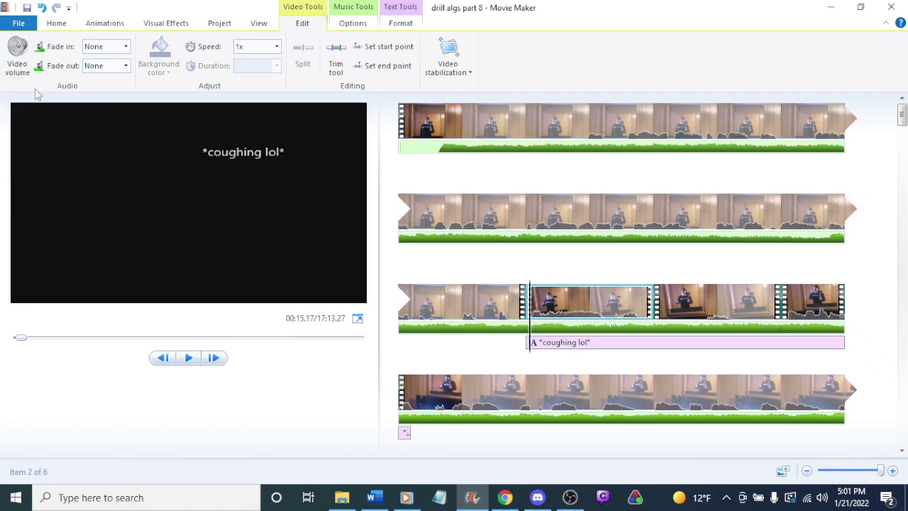
pyautogui.click(11, 64)
pyautogui.press('Right')
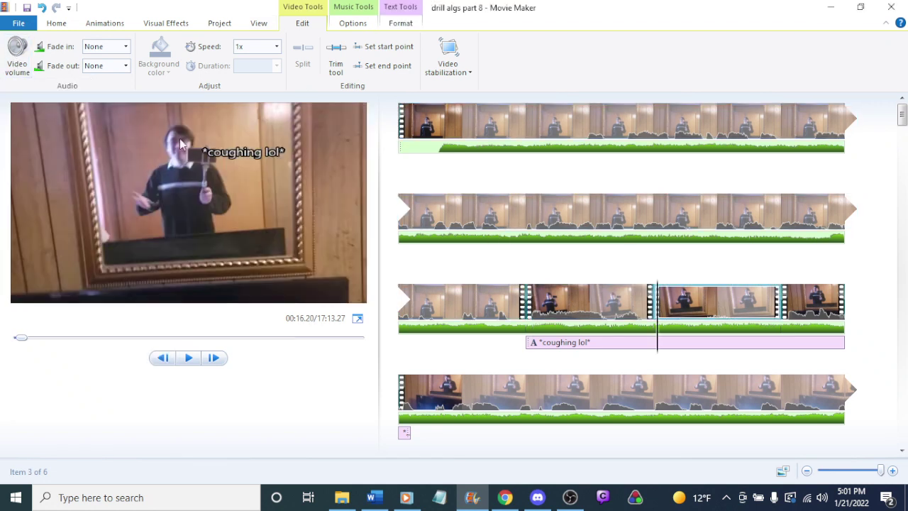
pyautogui.click(16, 61)
pyautogui.press('Right')
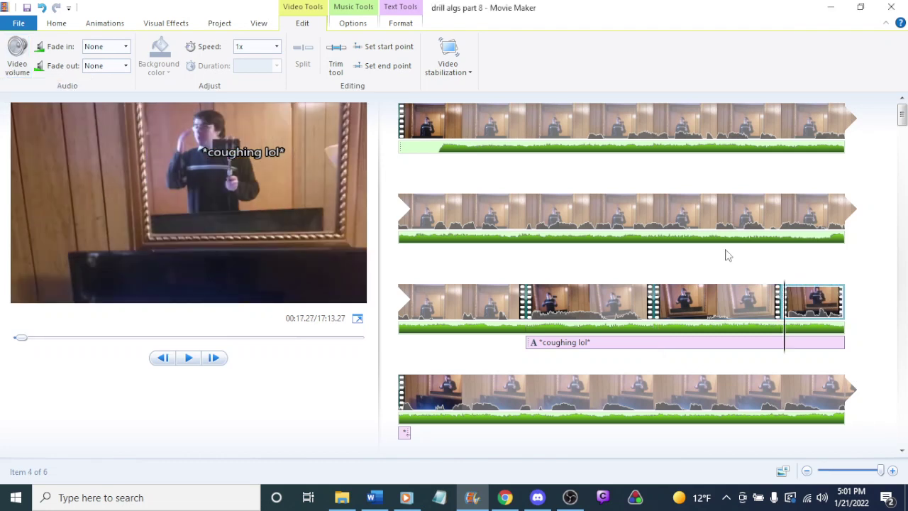
pyautogui.click(13, 65)
# Step: Check the video volume of the fifth clip and of the final clip starting at about 3:00
pyautogui.press('Right')
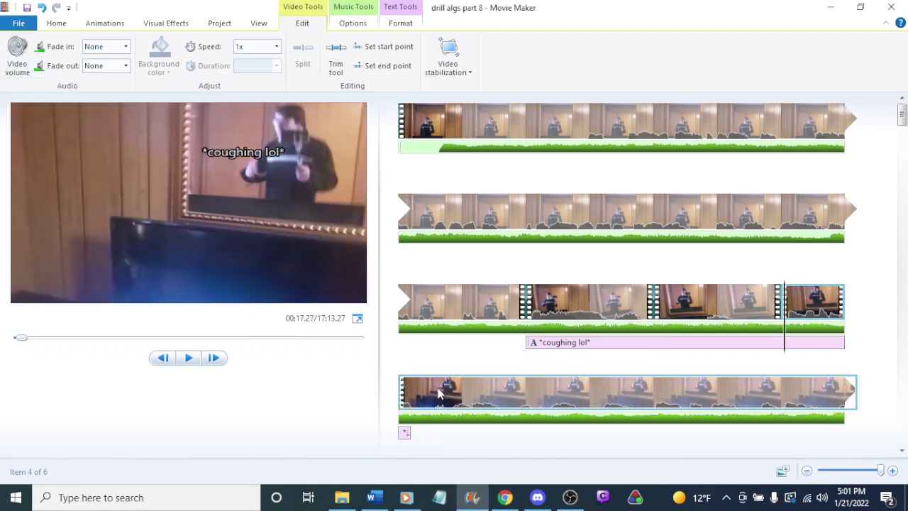
pyautogui.click(17, 57)
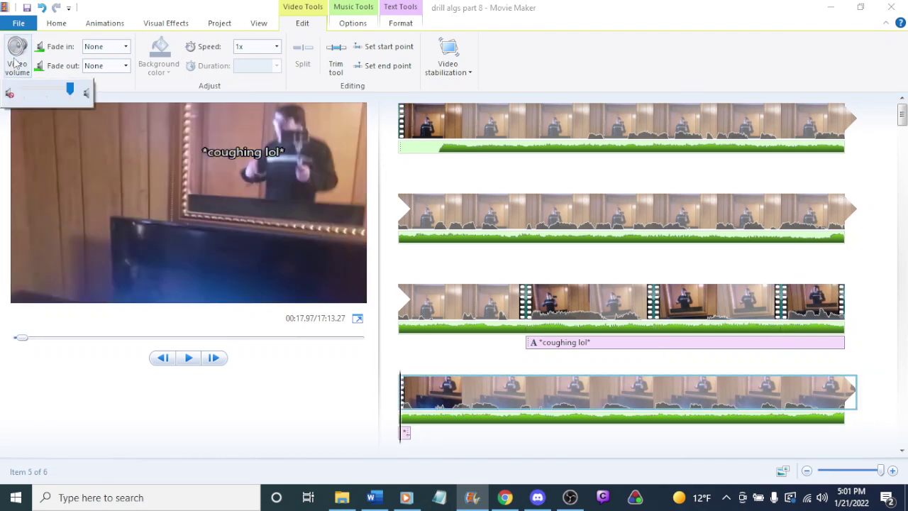
pyautogui.click(566, 47)
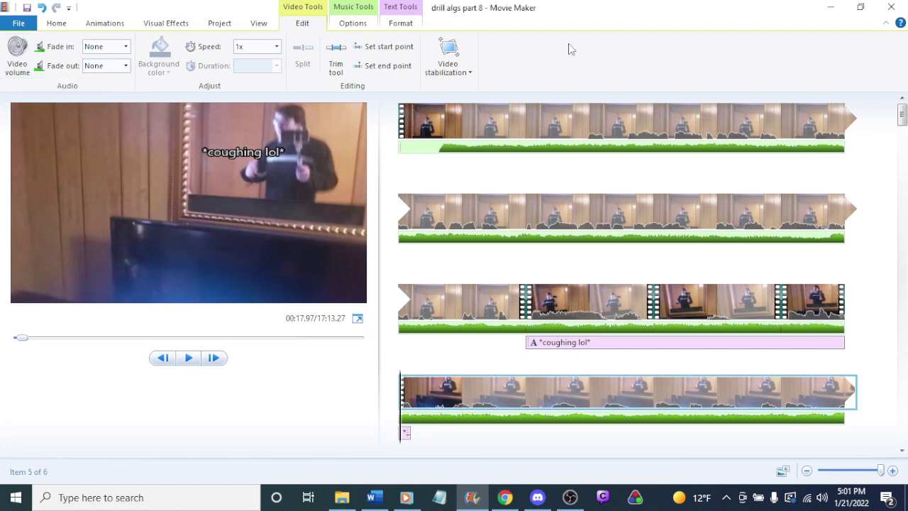
pyautogui.press('Right')
pyautogui.scroll(-2, 709, 209)
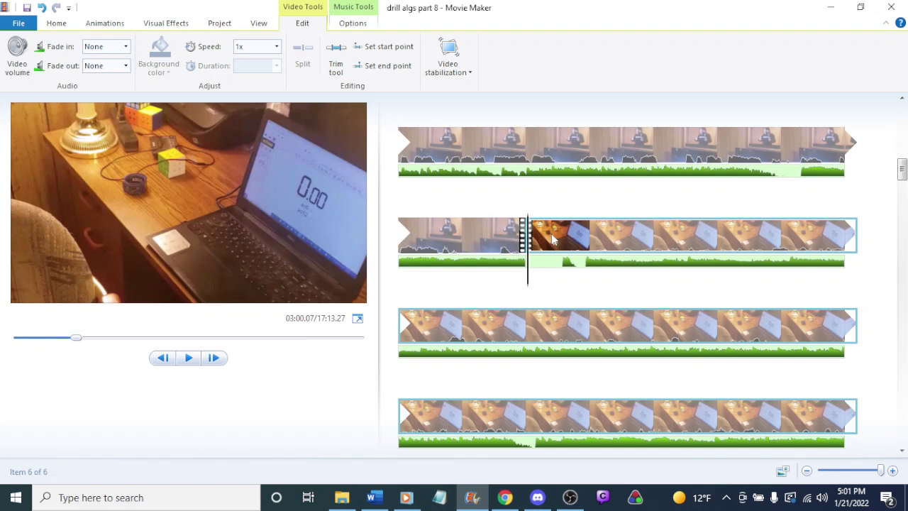
pyautogui.click(17, 54)
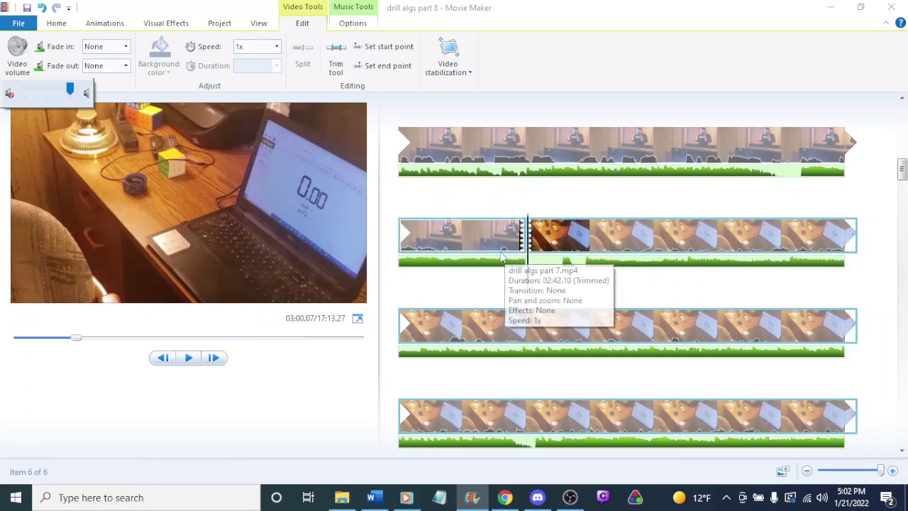
pyautogui.click(567, 75)
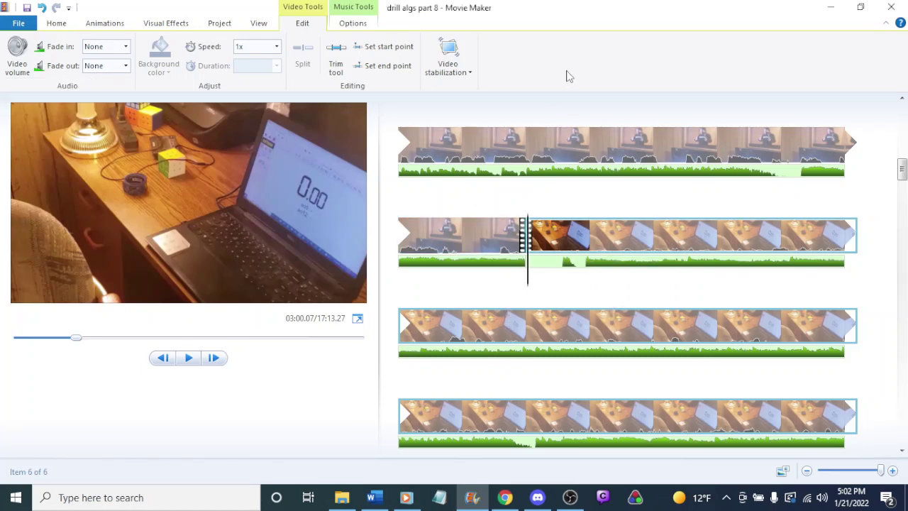
# Step: Export the movie as "drill algs part 8.mp4" in MPEG-4/H.264 format to the drill algs video folder on the Desktop
pyautogui.click(18, 23)
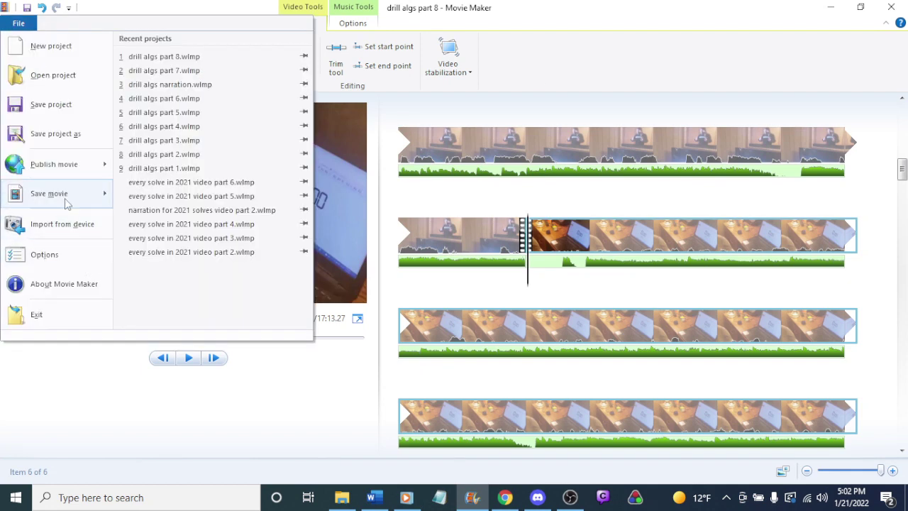
pyautogui.moveTo(68, 201)
pyautogui.click(197, 134)
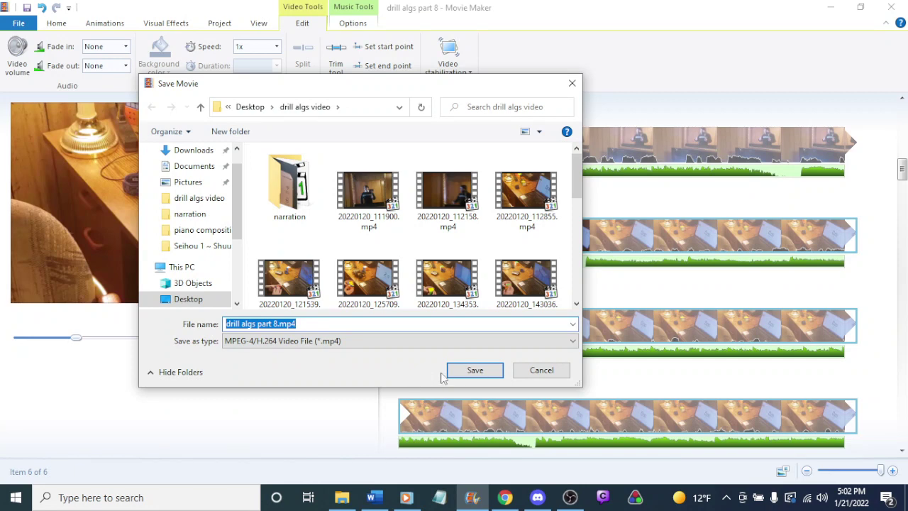
pyautogui.click(473, 371)
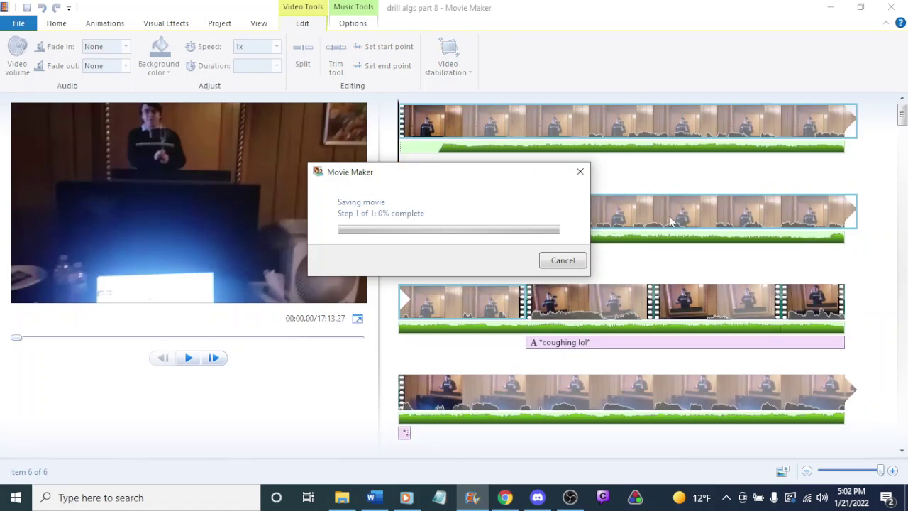
# Step: Switch to Chrome, close the drilling algs graphic and csTimer tabs, and create a new 1920 × 1080 px Canva design
pyautogui.press('super+d')
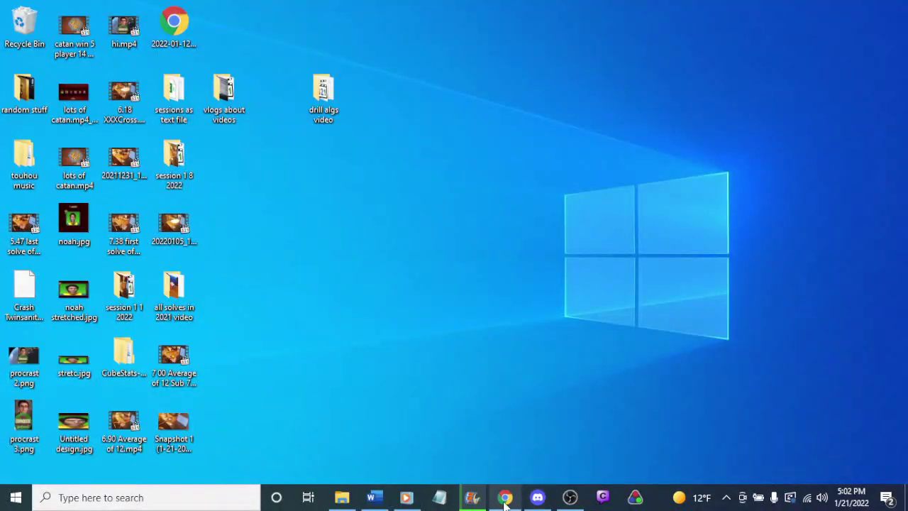
pyautogui.click(505, 497)
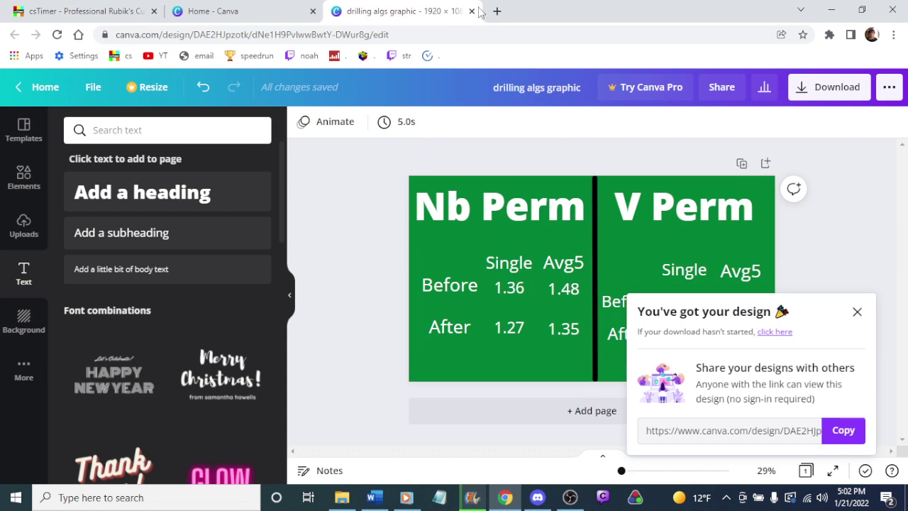
pyautogui.hotkey('ctrl', 'w')
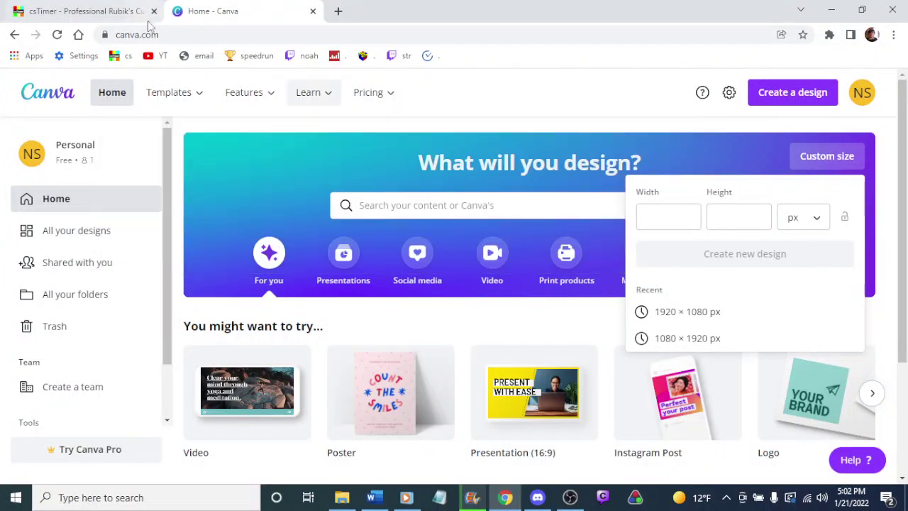
pyautogui.click(697, 317)
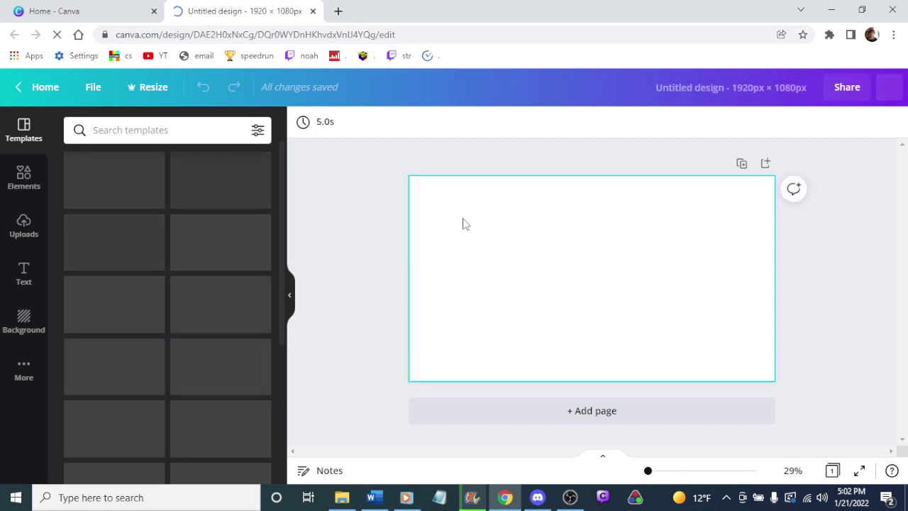
pyautogui.click(569, 498)
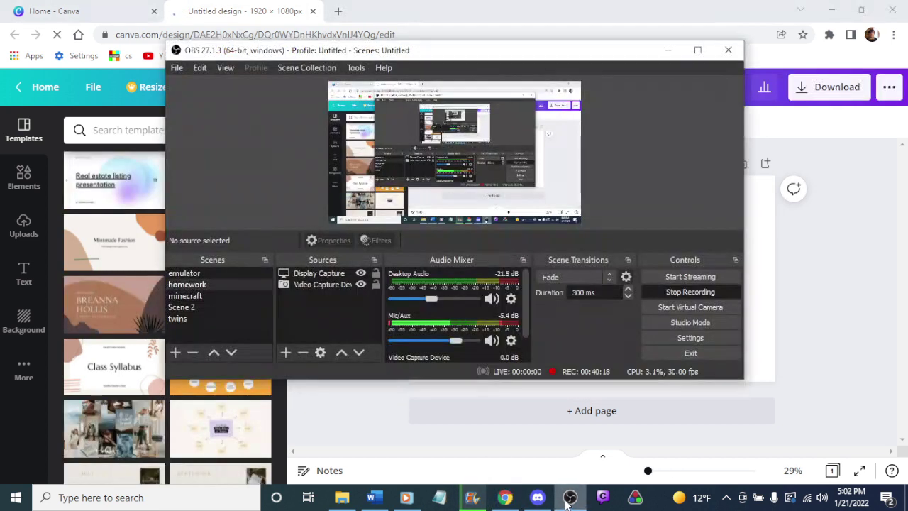
pyautogui.click(568, 499)
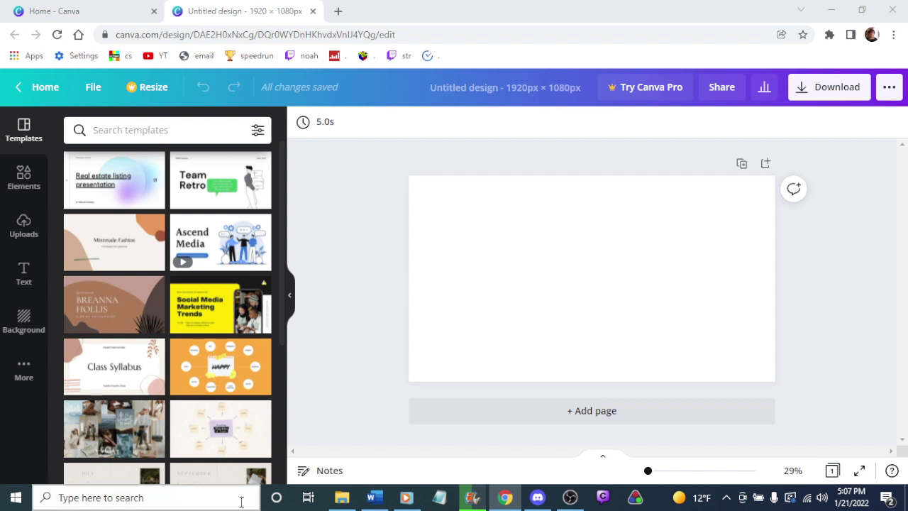
# Step: In Windows Media Player, play track 13 of the touhou 18 playlist, minimize the player and lower the system volume to 70
pyautogui.click(406, 497)
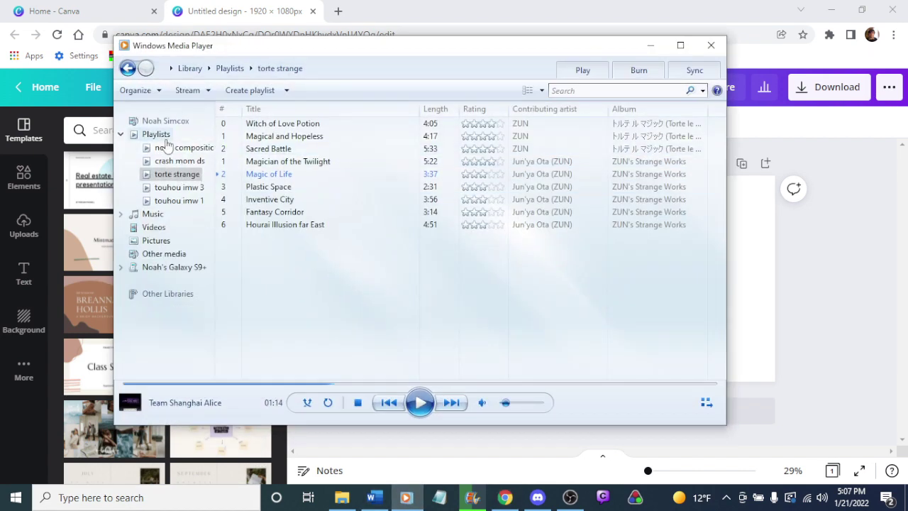
pyautogui.click(152, 134)
pyautogui.scroll(-2, 479, 199)
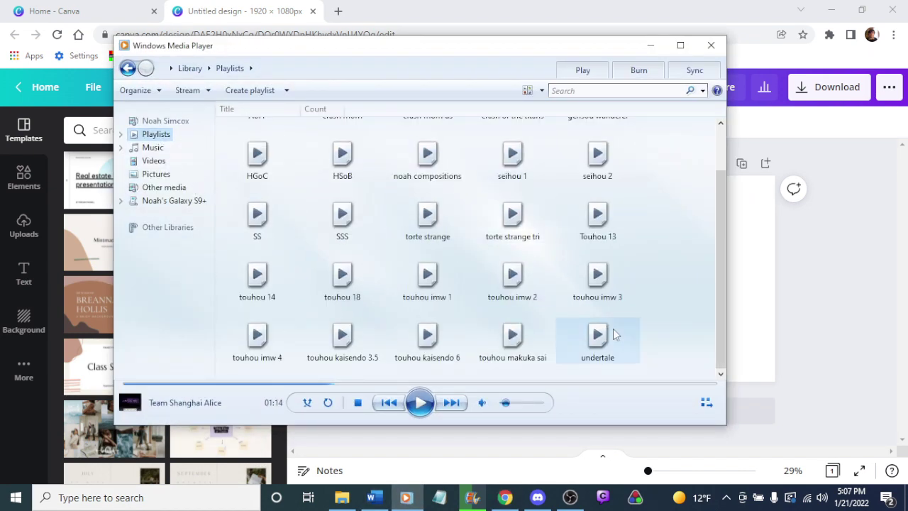
pyautogui.click(366, 292)
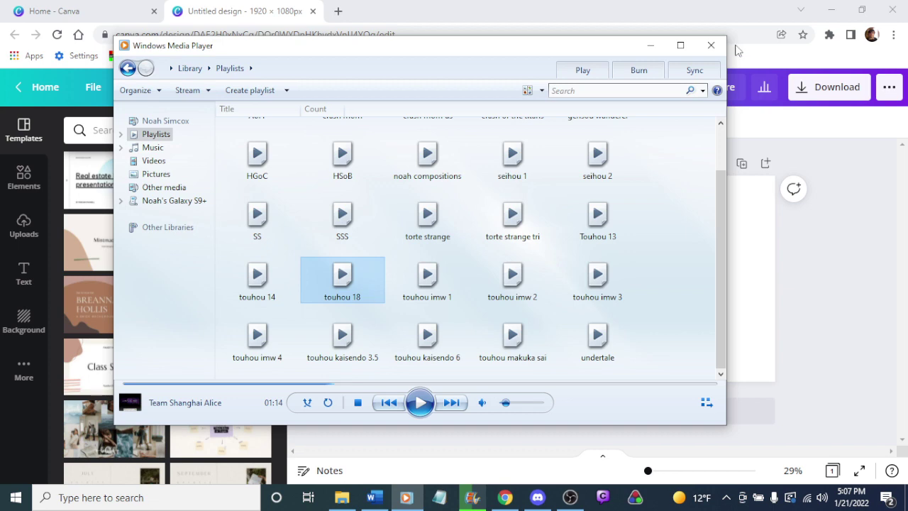
pyautogui.click(680, 45)
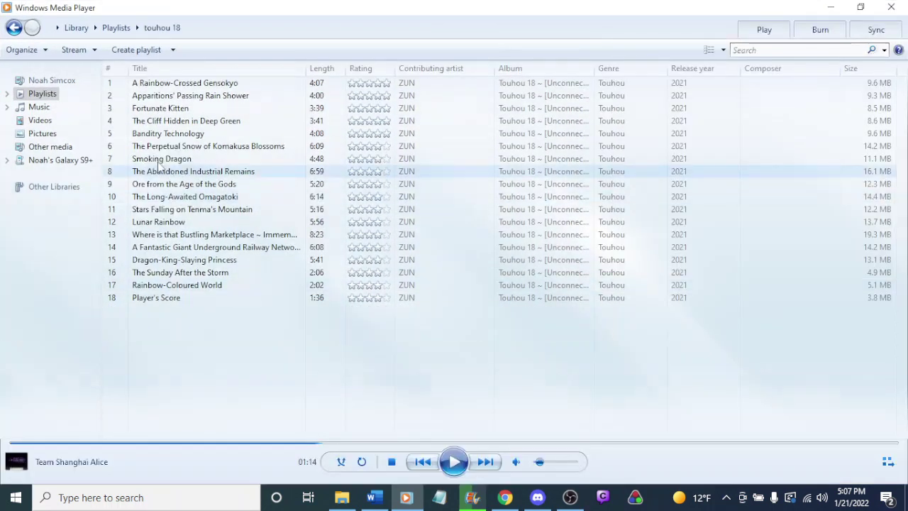
pyautogui.click(160, 236)
pyautogui.doubleClick(160, 240)
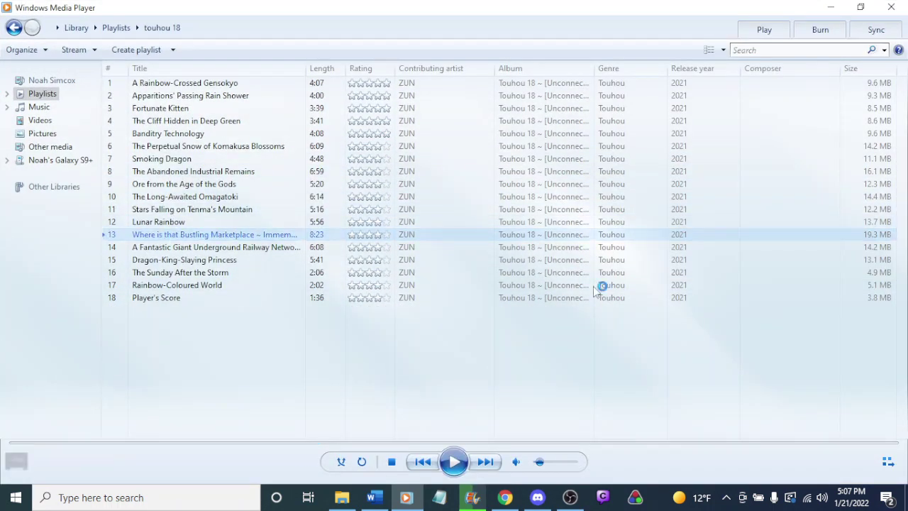
pyautogui.click(833, 7)
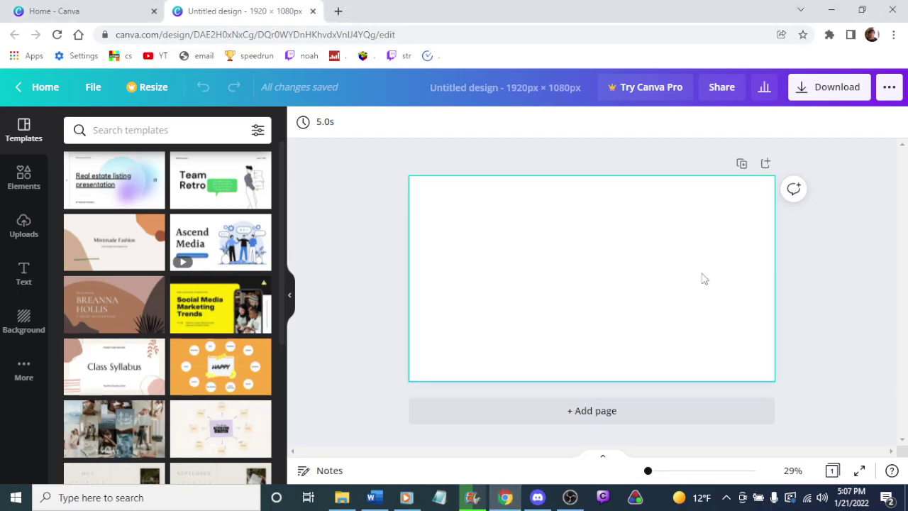
pyautogui.press('XF86AudioLowerVolume')
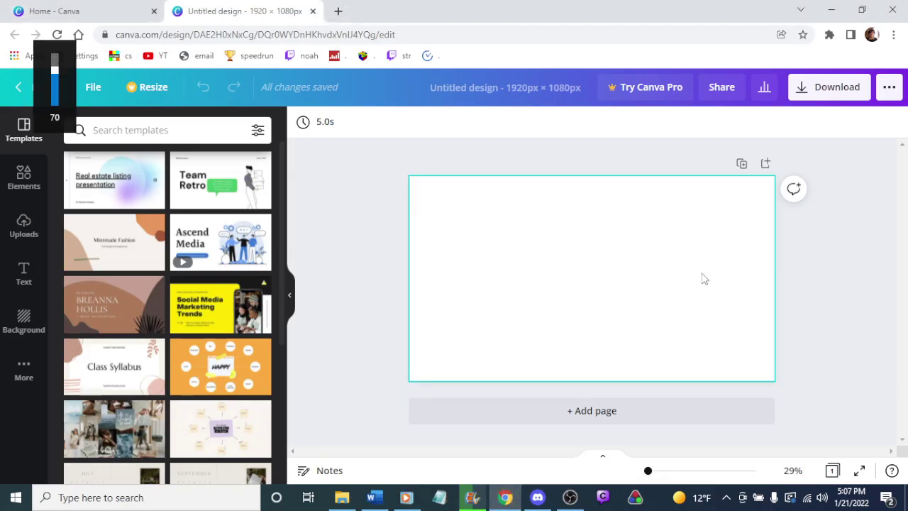
# Step: In File Explorer, open the Camera folder inside DCIM on the connected Galaxy S9+ phone
pyautogui.press('super+d')
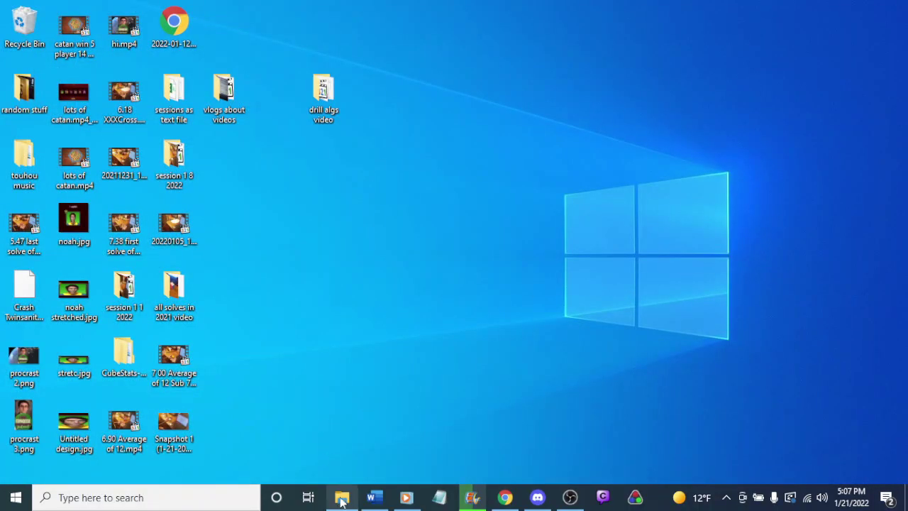
pyautogui.press('super+d')
pyautogui.moveTo(317, 292); pyautogui.dragTo(478, 104)
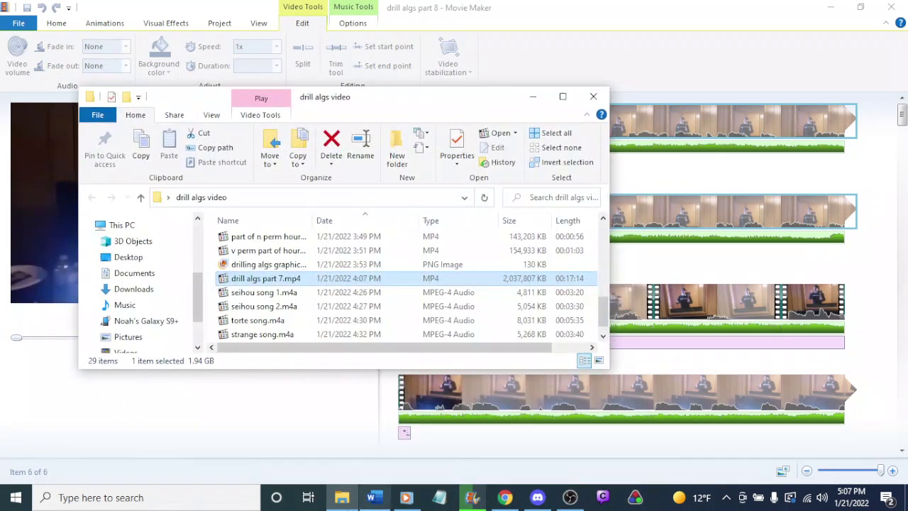
pyautogui.click(146, 321)
pyautogui.click(279, 246)
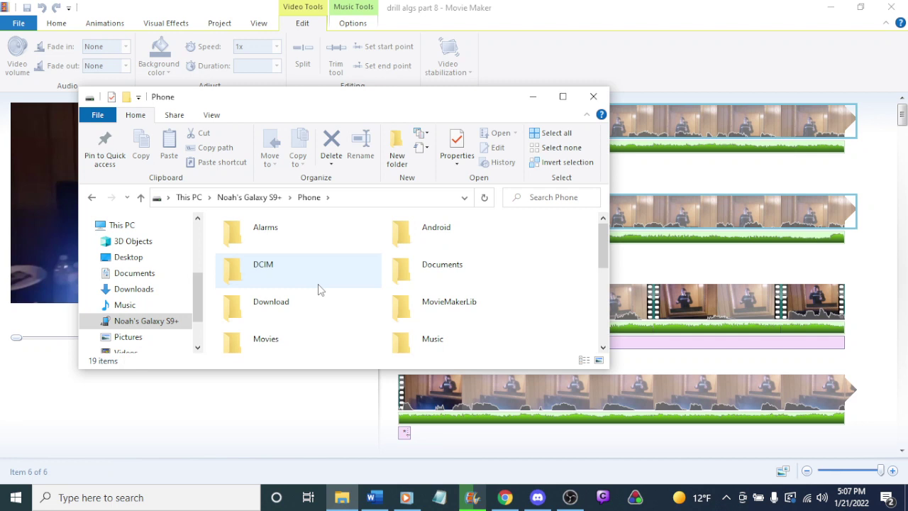
pyautogui.doubleClick(291, 281)
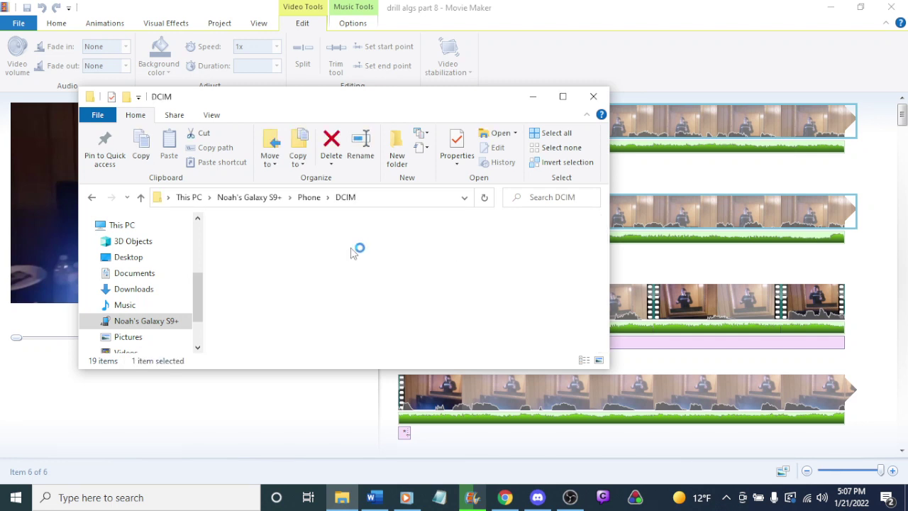
pyautogui.click(454, 241)
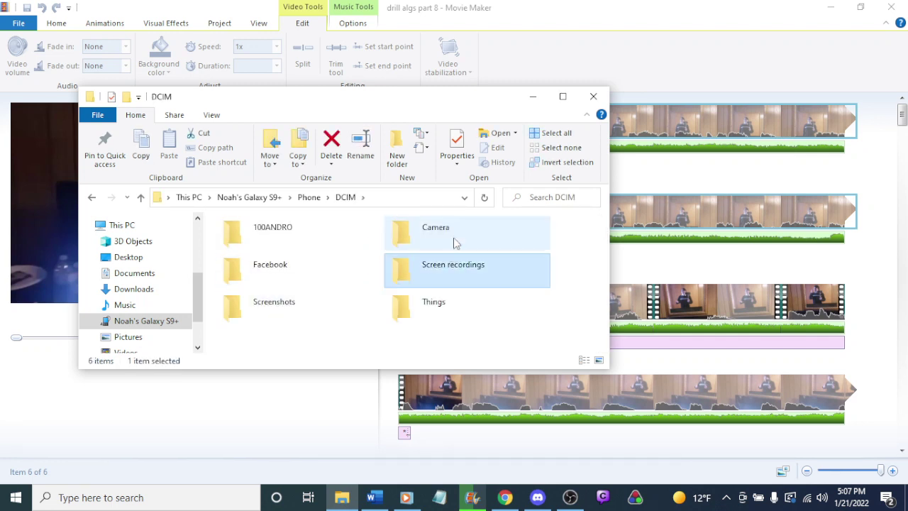
pyautogui.doubleClick(454, 241)
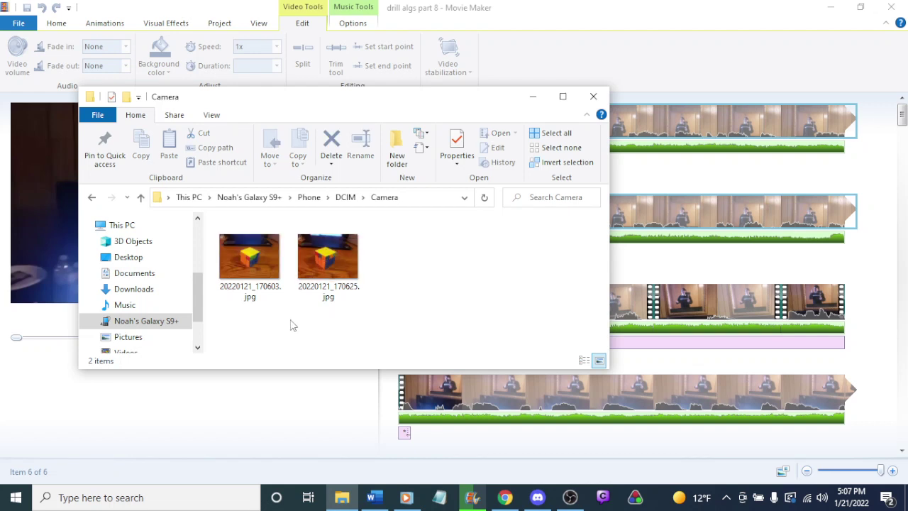
# Step: Lower the system volume to about 56
pyautogui.click(342, 502)
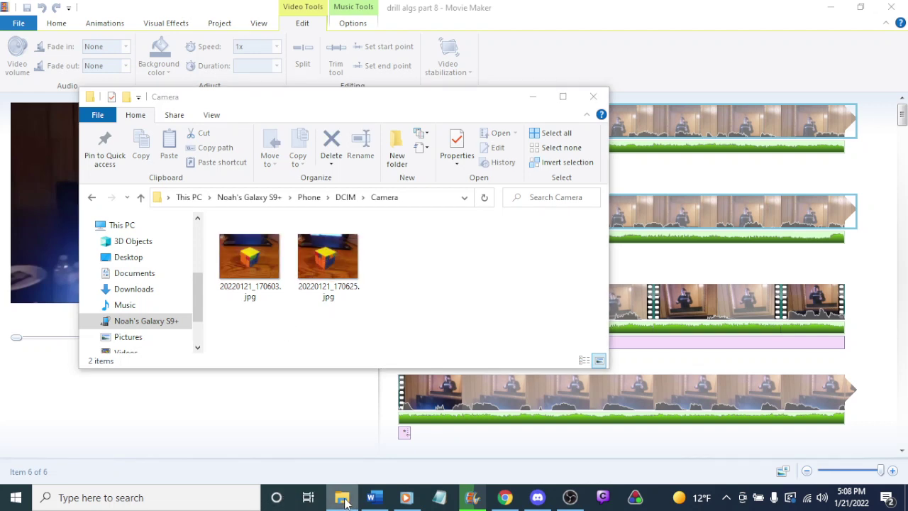
pyautogui.press('XF86AudioLowerVolume')
pyautogui.press('XF86AudioLowerVolume')
pyautogui.press('XF86AudioLowerVolume')
pyautogui.press('XF86AudioLowerVolume')
pyautogui.press('XF86AudioLowerVolume')
pyautogui.press('XF86AudioLowerVolume')
pyautogui.press('XF86AudioLowerVolume')
pyautogui.press('XF86AudioLowerVolume')
pyautogui.rightClick(344, 500)
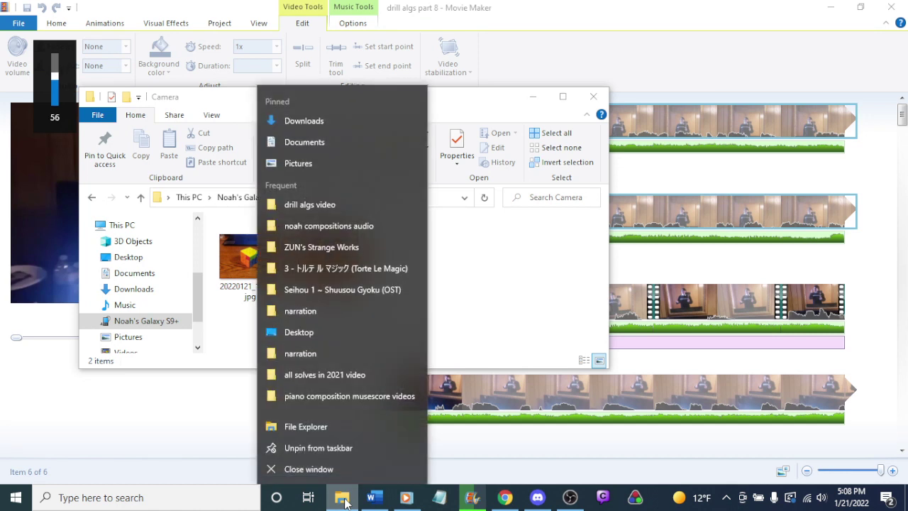
pyautogui.press('XF86AudioLowerVolume')
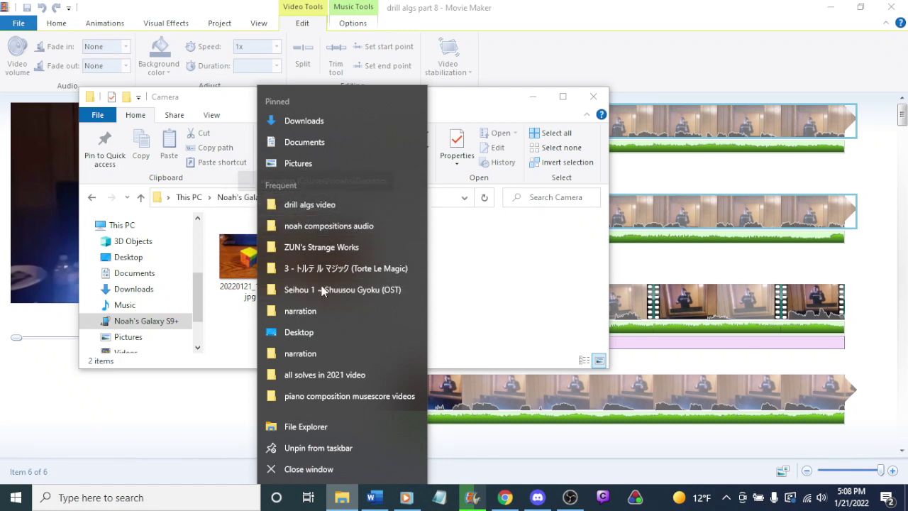
pyautogui.click(458, 110)
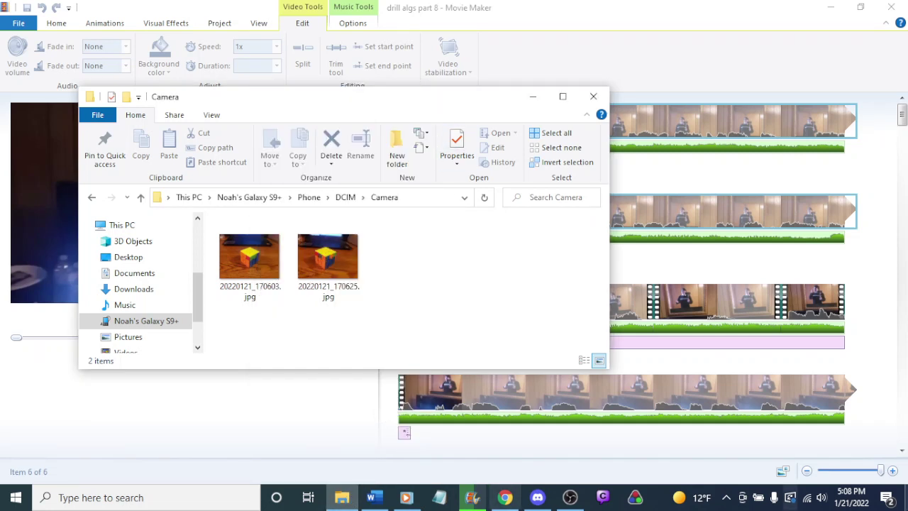
# Step: Bring up the drill algs video folder, close its duplicate window and place the remaining one beside the Camera folder
pyautogui.click(899, 500)
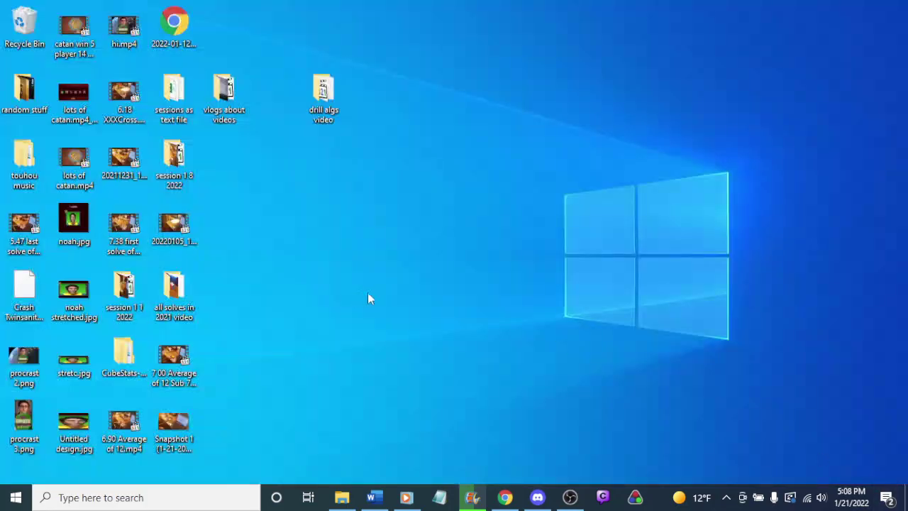
pyautogui.click(343, 498)
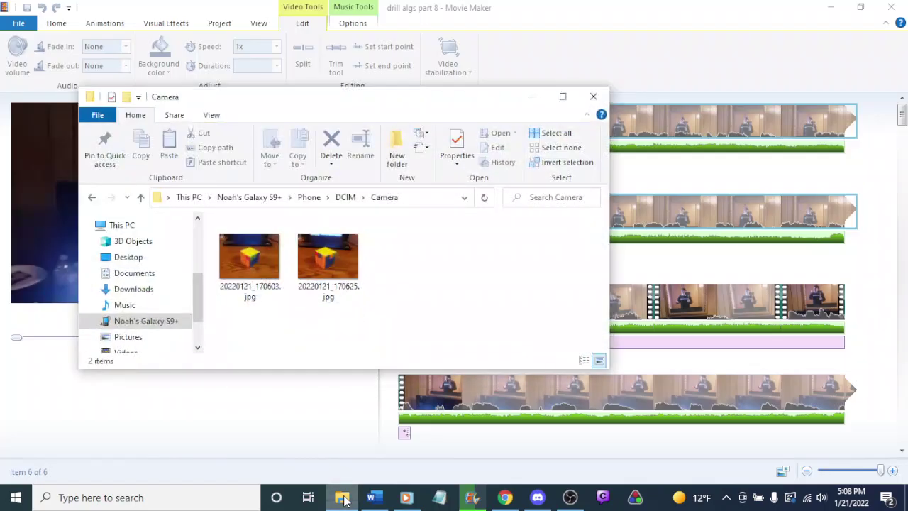
pyautogui.click(342, 498)
pyautogui.click(343, 498)
pyautogui.click(343, 499)
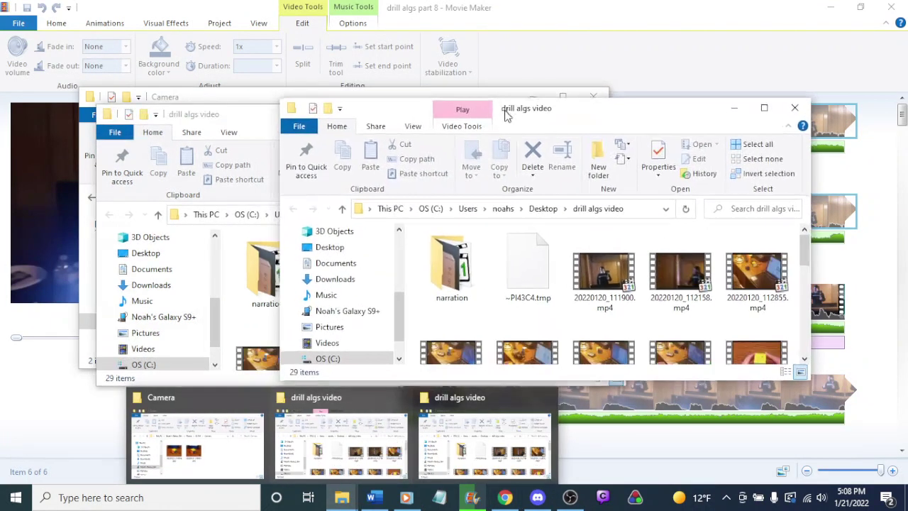
pyautogui.click(792, 112)
pyautogui.moveTo(355, 118); pyautogui.dragTo(604, 111)
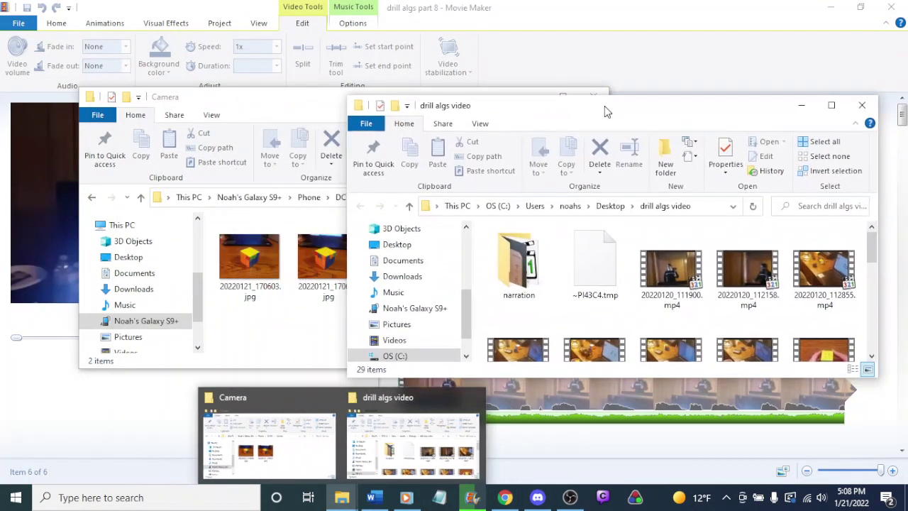
# Step: Copy 20220121_170603.jpg and 20220121_170625.jpg from the phone's Camera folder into the drill algs video folder, and close the Camera window
pyautogui.click(309, 106)
pyautogui.moveTo(395, 251); pyautogui.dragTo(356, 255)
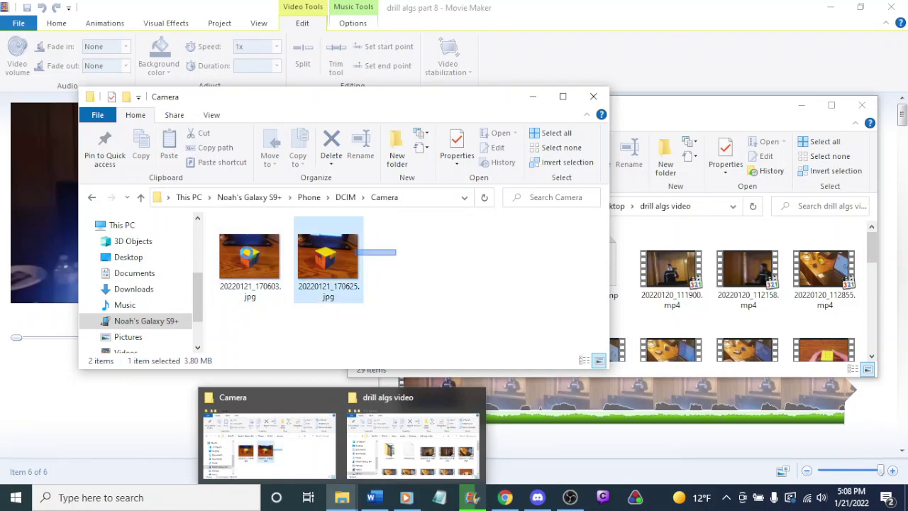
pyautogui.keyDown('ctrl'); pyautogui.click(246, 265); pyautogui.keyUp('ctrl')
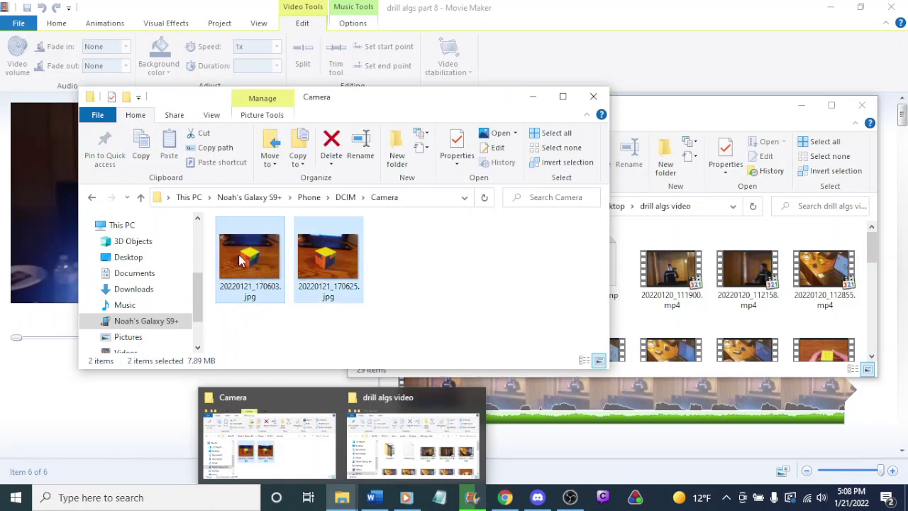
pyautogui.moveTo(245, 261); pyautogui.dragTo(752, 280)
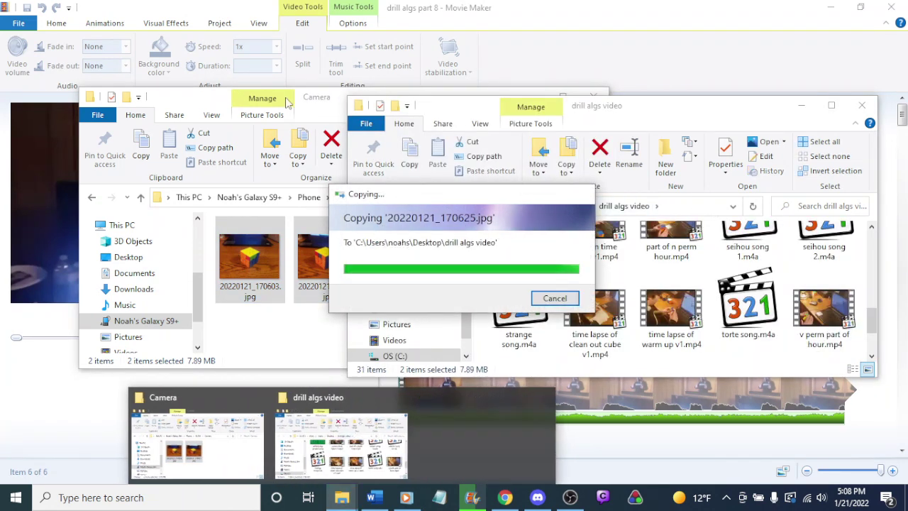
pyautogui.click(190, 99)
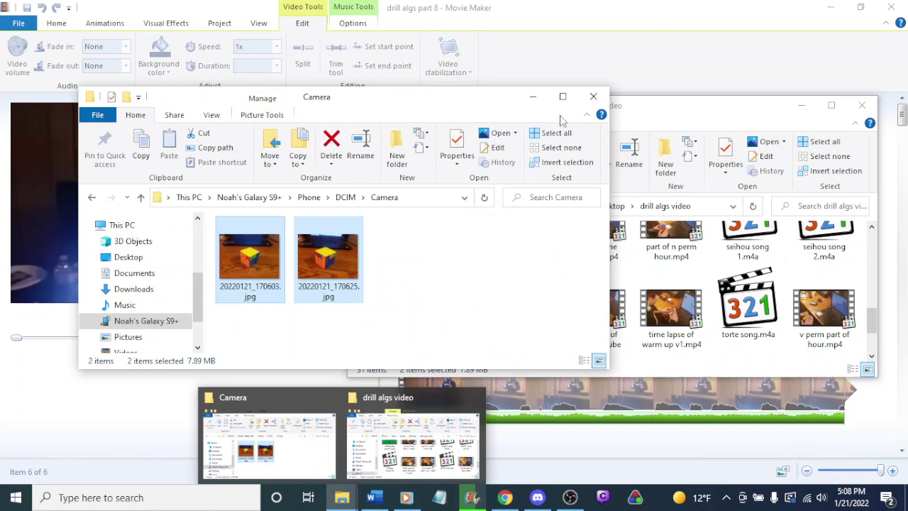
pyautogui.click(594, 97)
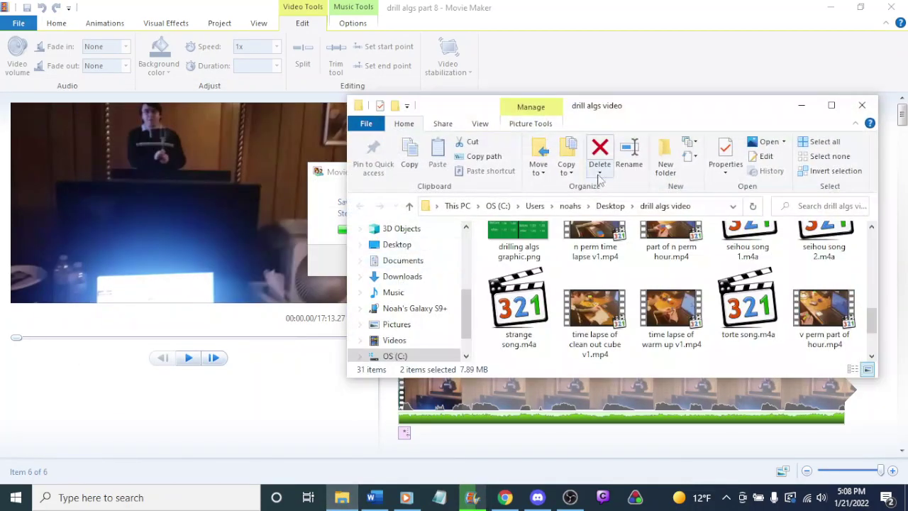
# Step: Refresh the drill algs video folder and maximize its window
pyautogui.moveTo(670, 120); pyautogui.dragTo(471, 128)
pyautogui.scroll(5, 494, 301)
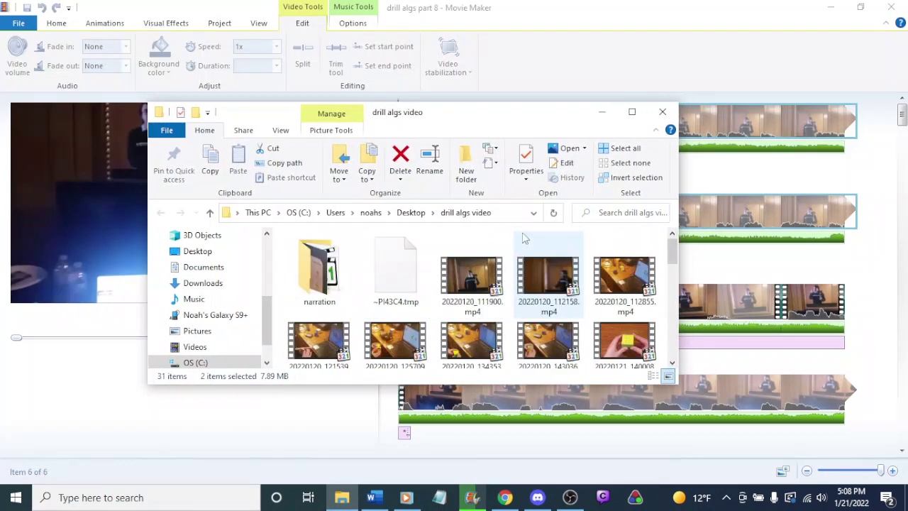
pyautogui.click(552, 212)
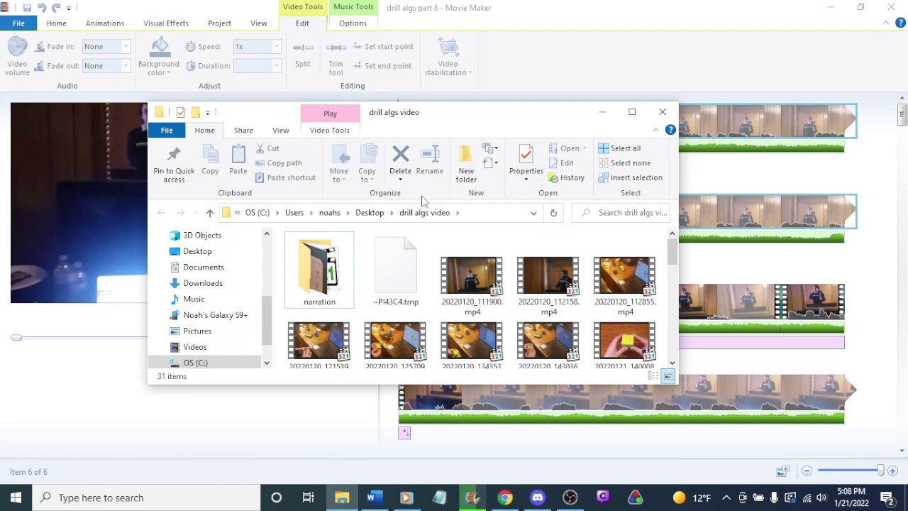
pyautogui.click(631, 112)
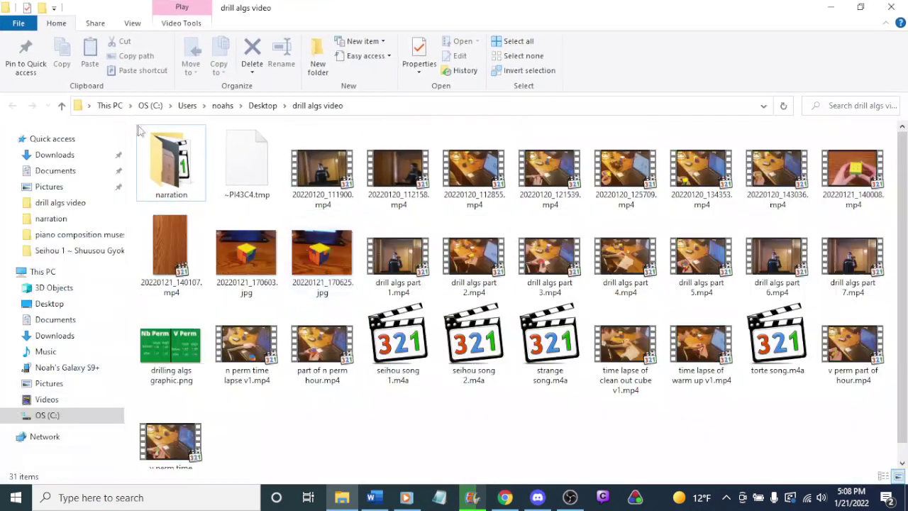
# Step: Sort the drill algs video folder so the newest files come first and the narration folder comes last
pyautogui.click(130, 23)
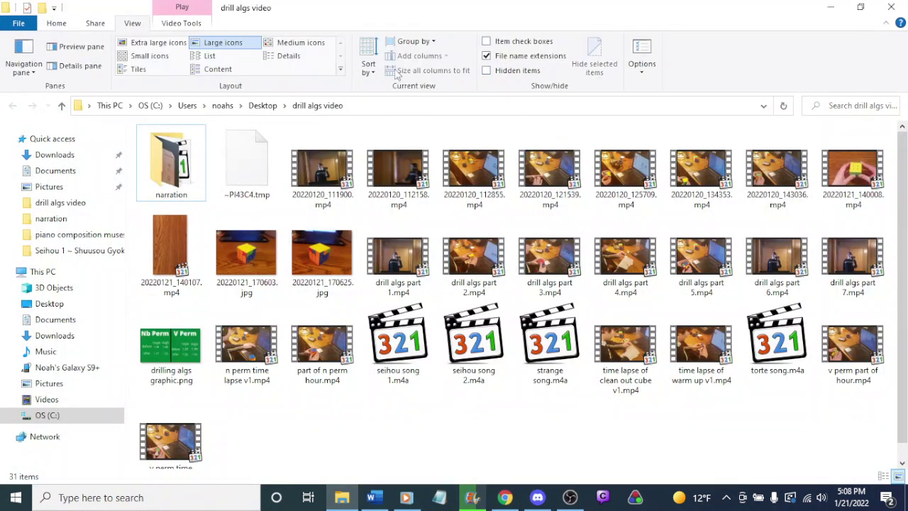
pyautogui.click(370, 68)
pyautogui.click(394, 183)
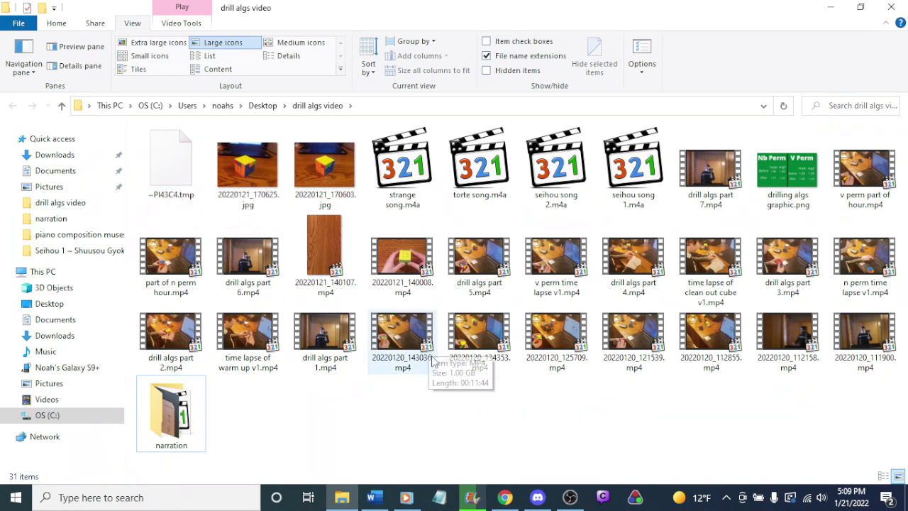
# Step: Check the size of the temporary file ~PI43C4.tmp in the drill algs video folder, refreshing the folder
pyautogui.click(183, 193)
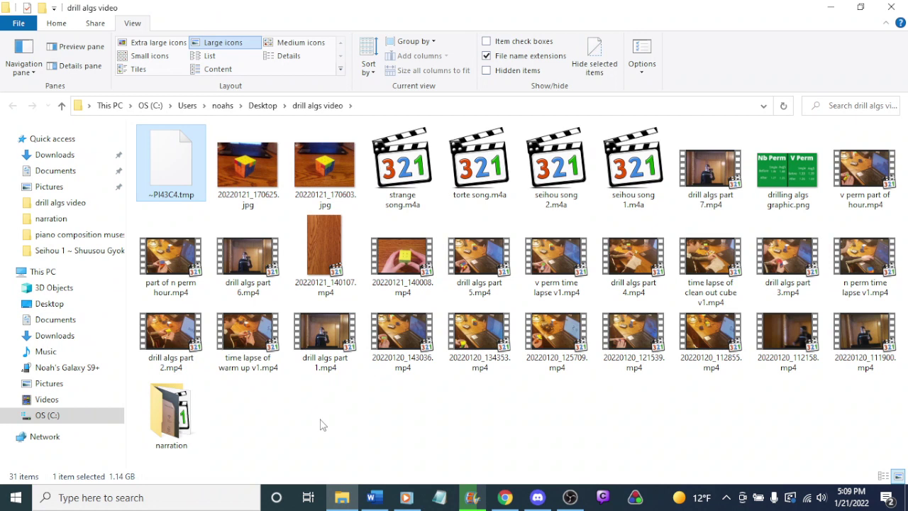
pyautogui.click(781, 109)
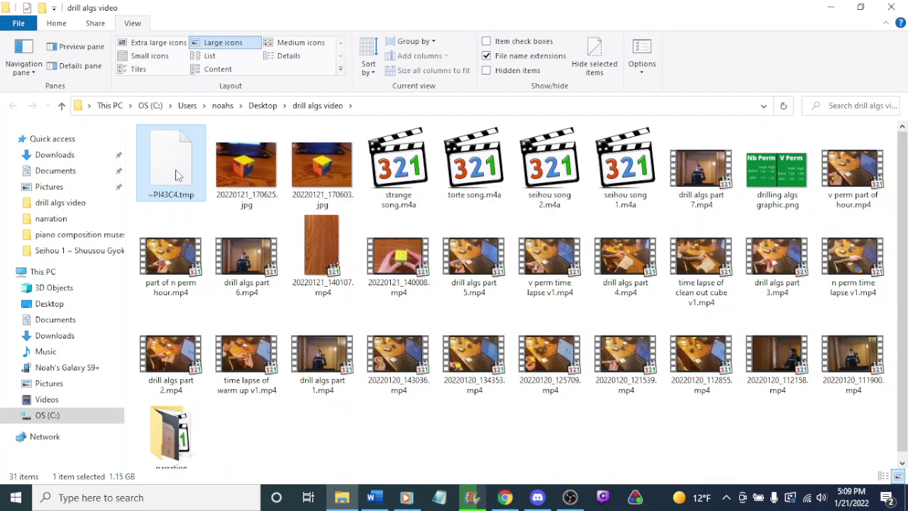
pyautogui.click(181, 170)
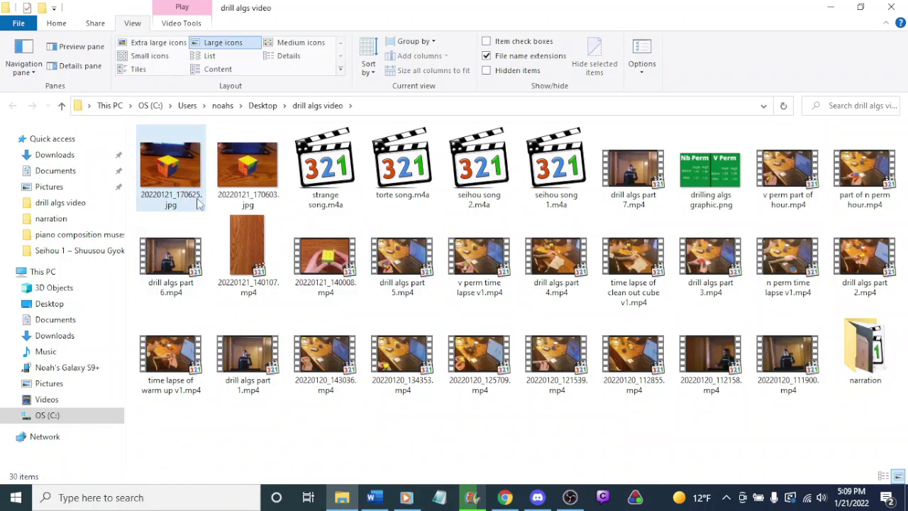
# Step: Open the photo 20220121_170603.jpg for editing in Paint 3D
pyautogui.click(248, 167)
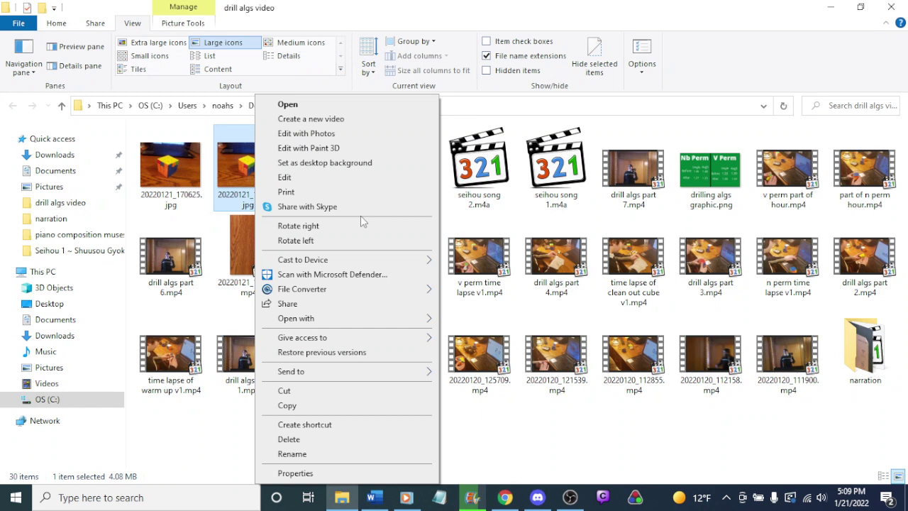
pyautogui.click(324, 148)
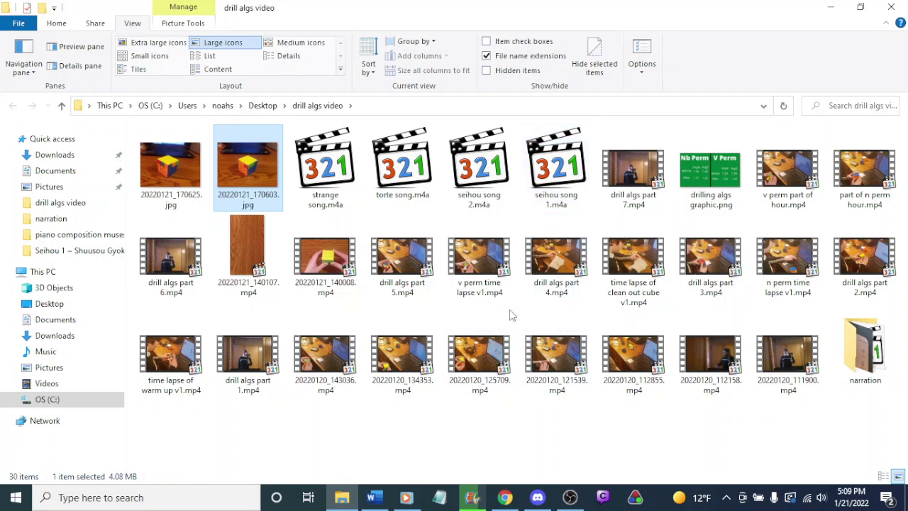
# Step: Lower the system volume by several steps
pyautogui.press('XF86AudioLowerVolume')
pyautogui.press('XF86AudioLowerVolume')
pyautogui.press('XF86AudioLowerVolume')
pyautogui.press('XF86AudioLowerVolume')
pyautogui.press('XF86AudioLowerVolume')
# Step: Bring up the OBS window to check the ongoing recording, and return to Paint 3D with the cube photo
pyautogui.press('super+d')
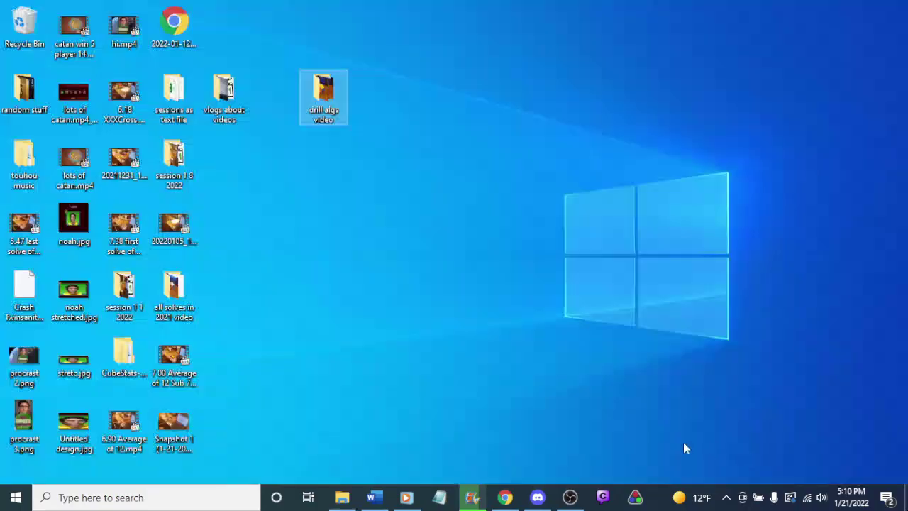
pyautogui.click(570, 497)
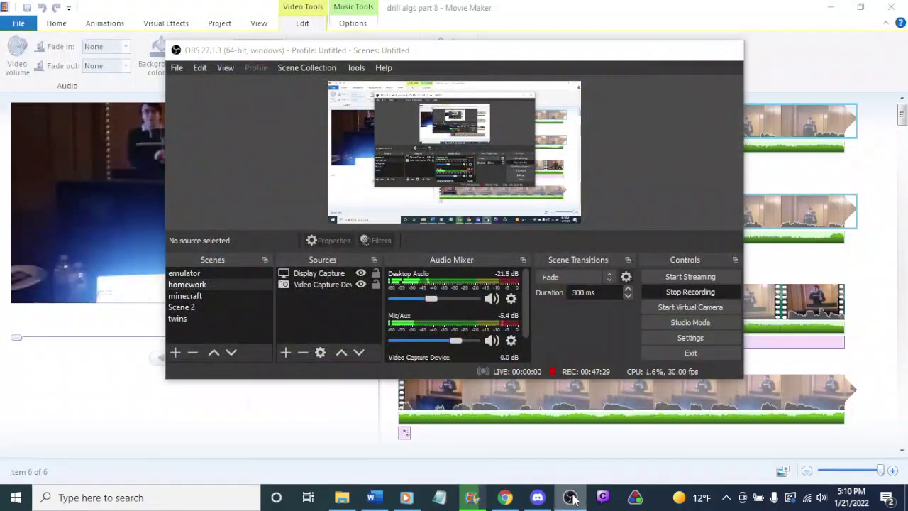
pyautogui.click(571, 497)
pyautogui.press('super+d')
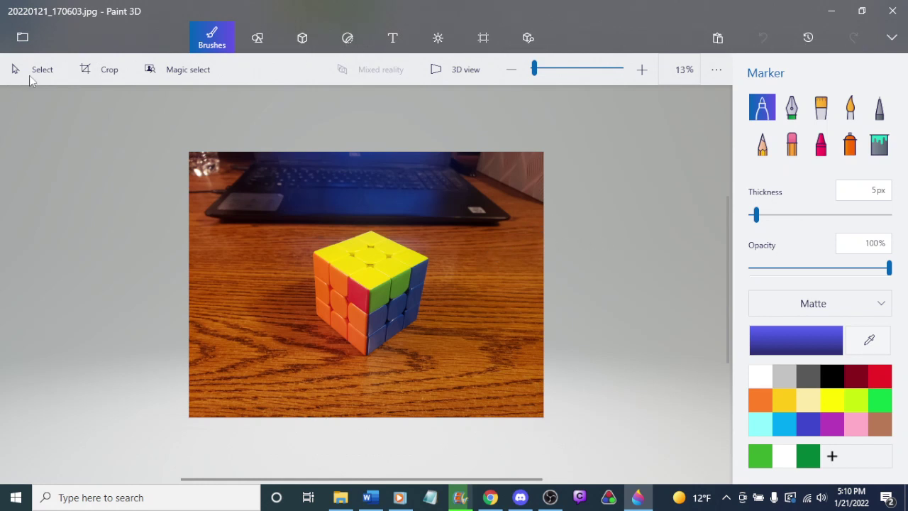
# Step: Start a Magic select on the photo, fit the focus box closely around the cube and continue to refining the cutout
pyautogui.click(198, 74)
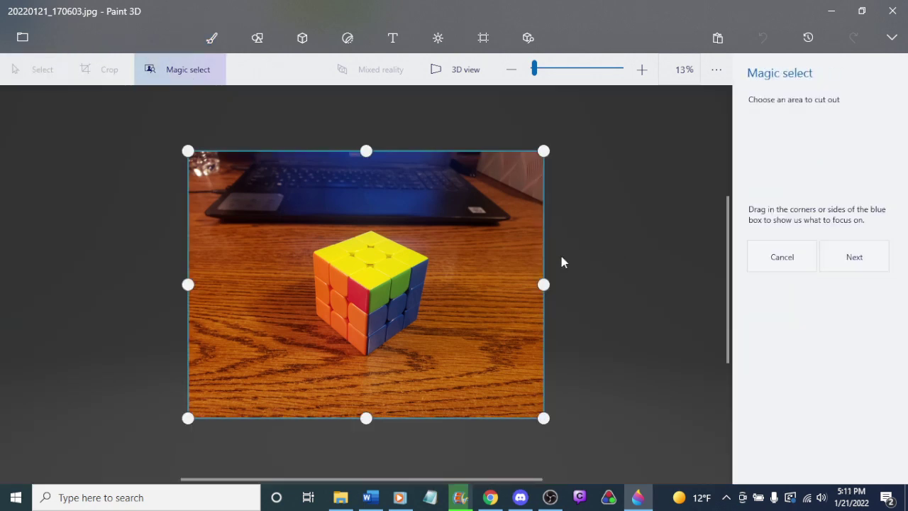
pyautogui.moveTo(187, 151); pyautogui.dragTo(284, 212)
pyautogui.moveTo(549, 422); pyautogui.dragTo(486, 368)
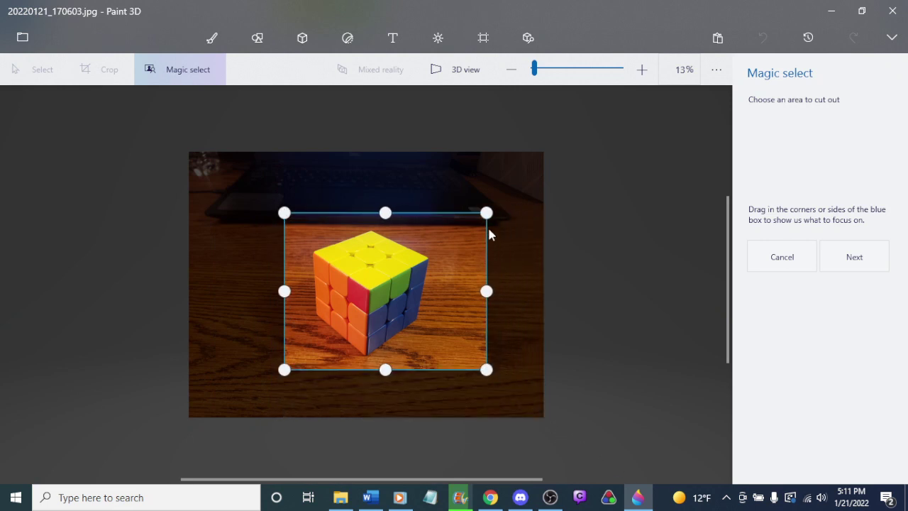
pyautogui.moveTo(487, 211); pyautogui.dragTo(470, 223)
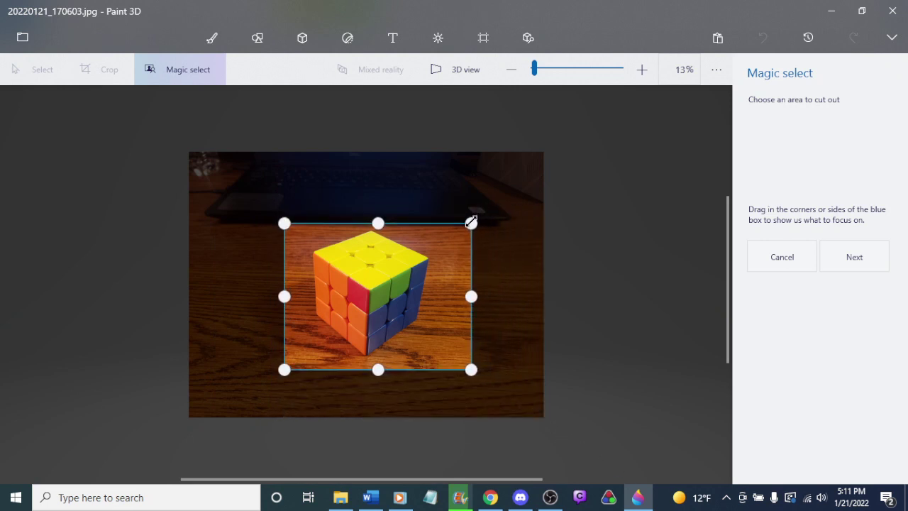
pyautogui.moveTo(471, 297); pyautogui.dragTo(450, 296)
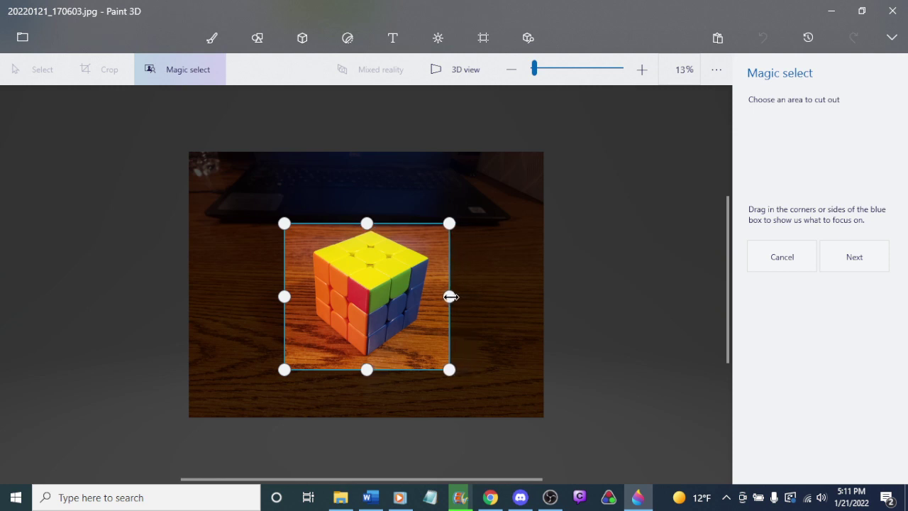
pyautogui.click(862, 263)
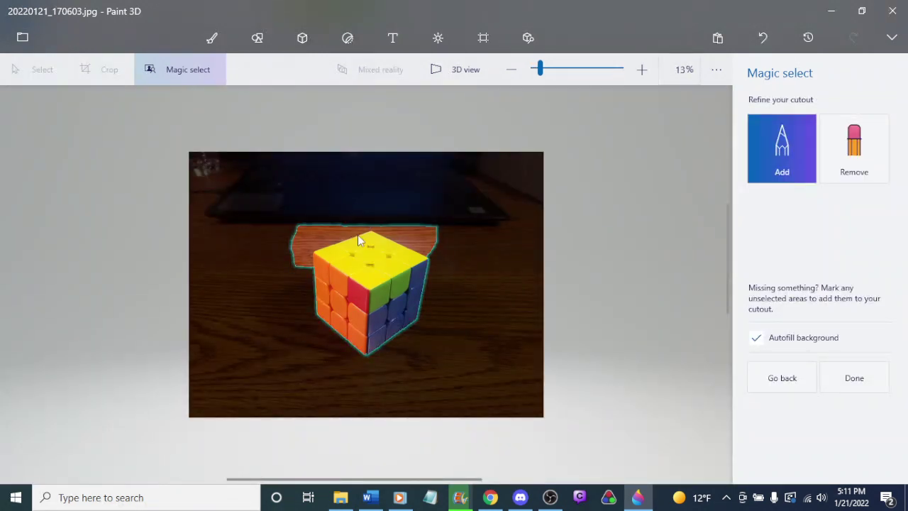
# Step: Mark the wood background above the cube from its left corner to its right corner for removal from the cutout
pyautogui.scroll(5, 357, 234)
pyautogui.scroll(-2, 423, 246)
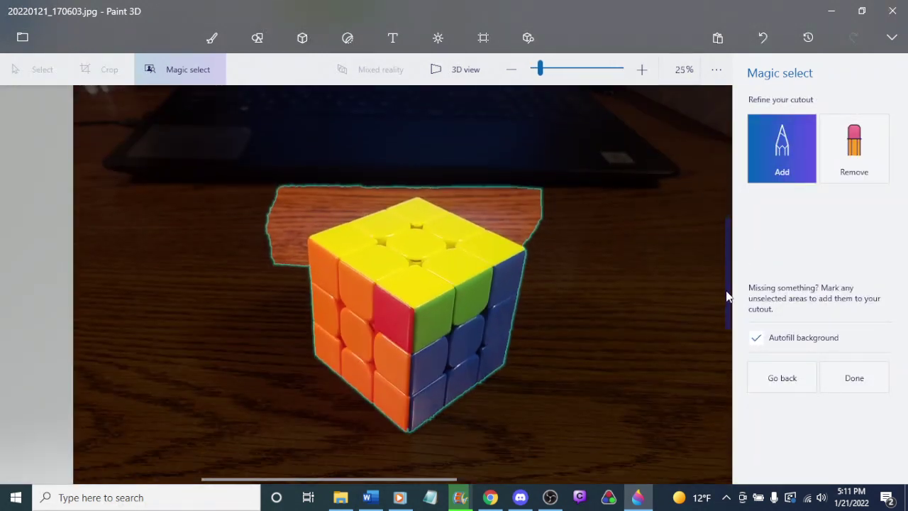
pyautogui.click(839, 156)
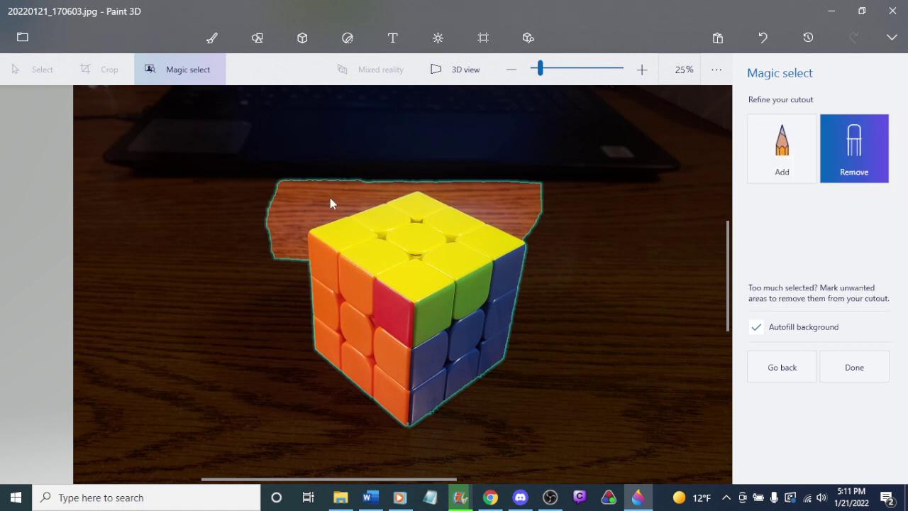
pyautogui.moveTo(285, 230); pyautogui.dragTo(342, 198)
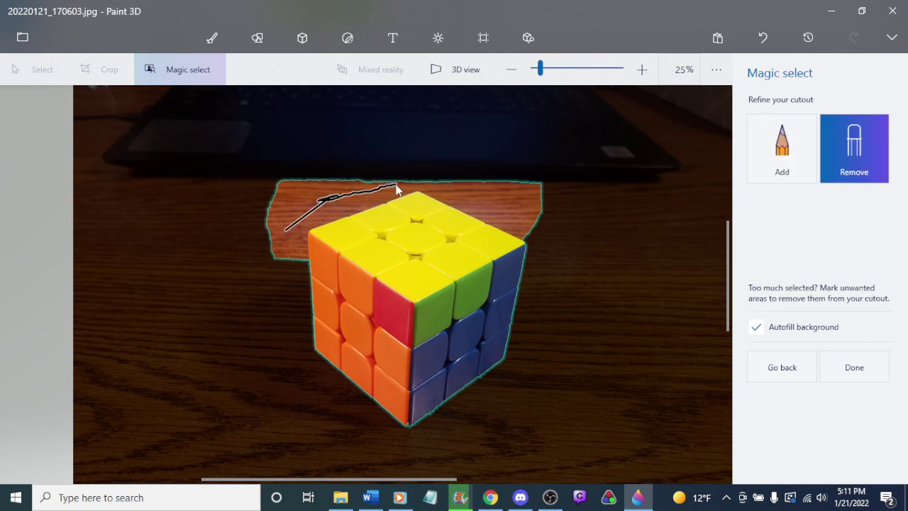
pyautogui.moveTo(397, 187); pyautogui.dragTo(515, 207)
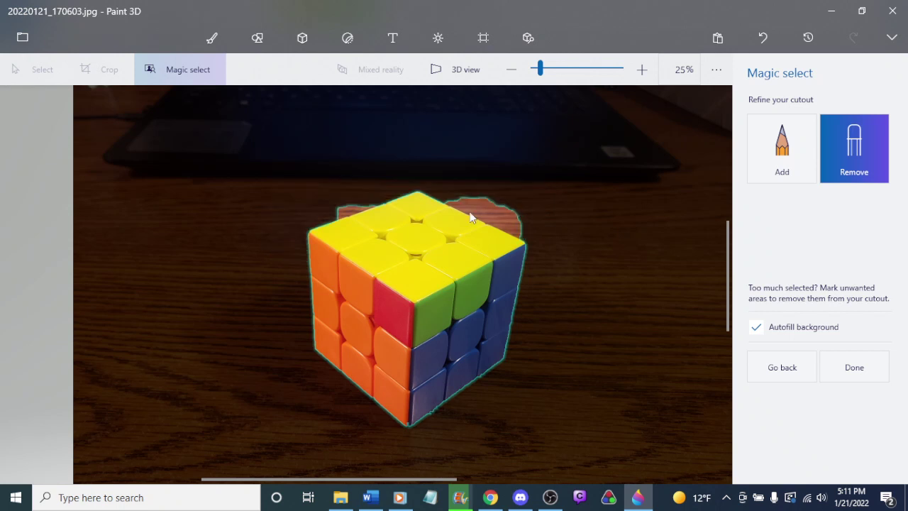
# Step: Remove the two leftover patches of wood behind the cube's upper left and upper right edges from the cutout
pyautogui.scroll(5, 343, 215)
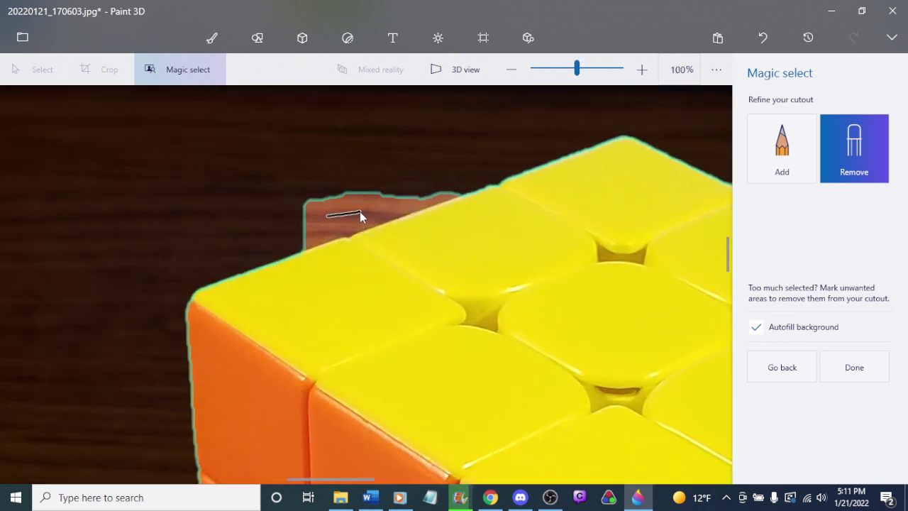
pyautogui.moveTo(359, 211); pyautogui.dragTo(359, 211)
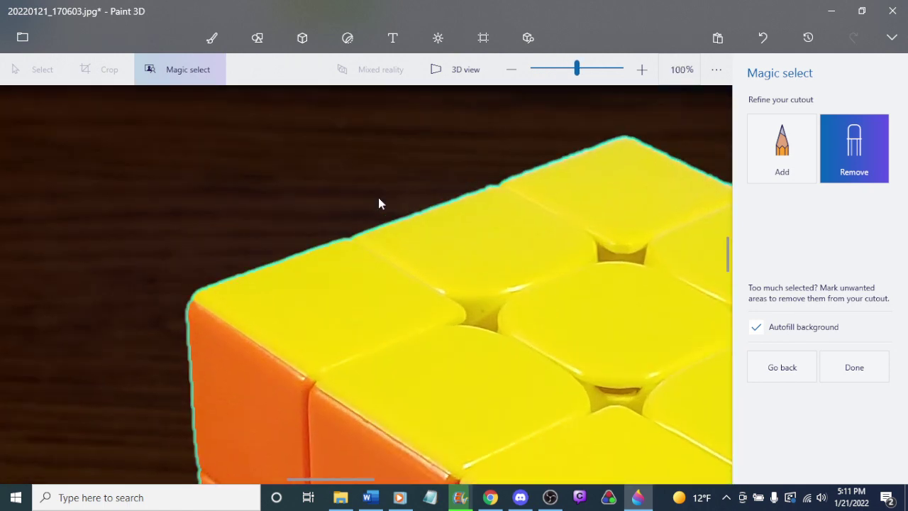
pyautogui.scroll(-3, 567, 188)
pyautogui.scroll(-1, 407, 196)
pyautogui.scroll(4, 397, 226)
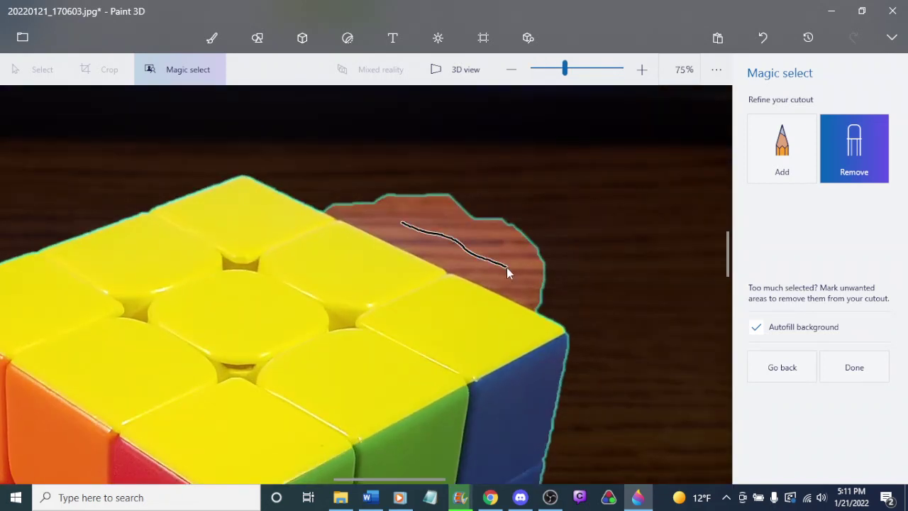
pyautogui.moveTo(506, 267); pyautogui.dragTo(507, 267)
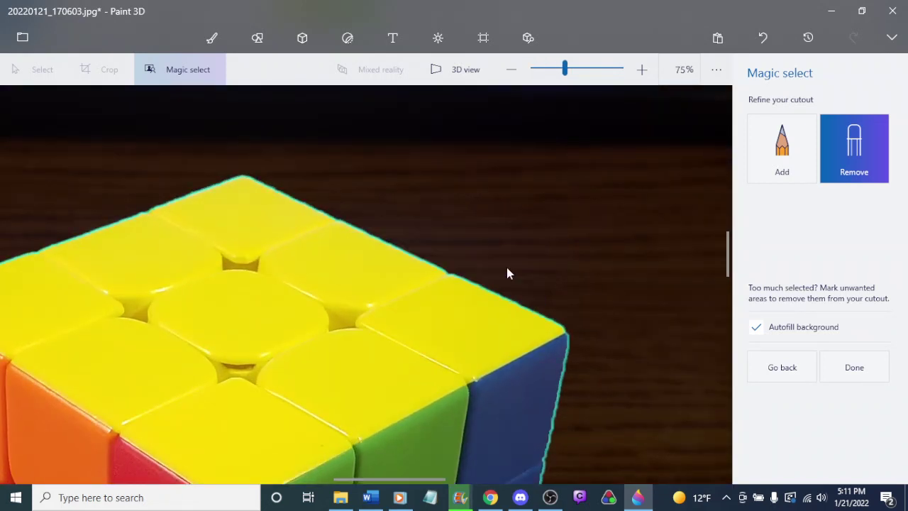
# Step: Inspect the cutout's outline along the cube's edges and bottom corner, and accept the finished cutout
pyautogui.scroll(-2, 156, 317)
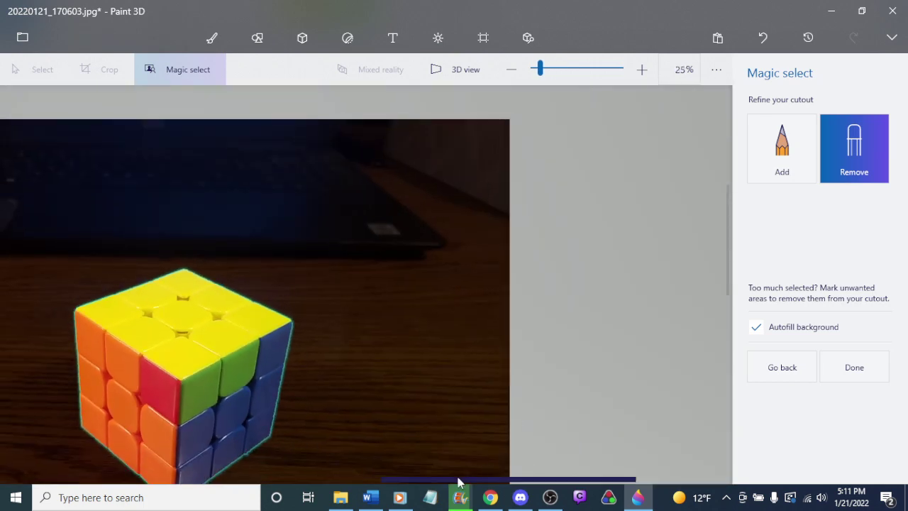
pyautogui.moveTo(458, 481); pyautogui.dragTo(341, 479)
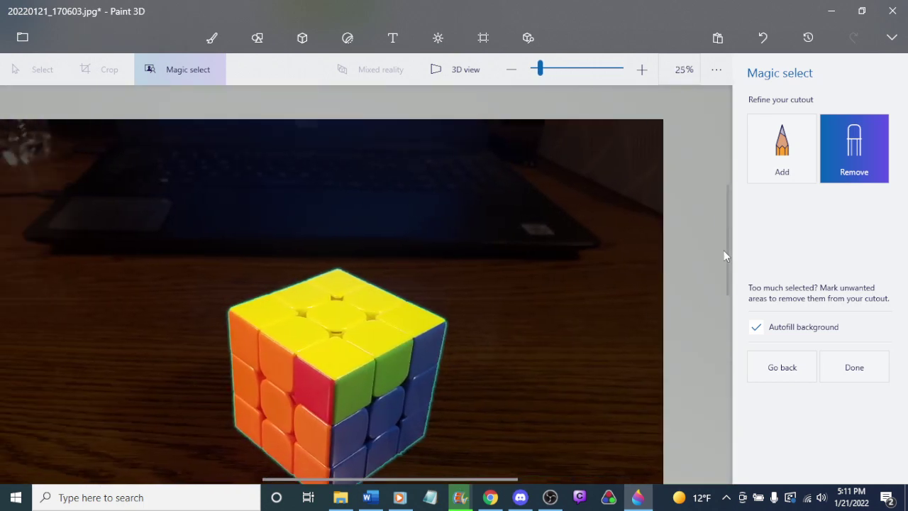
pyautogui.moveTo(726, 257); pyautogui.dragTo(727, 306)
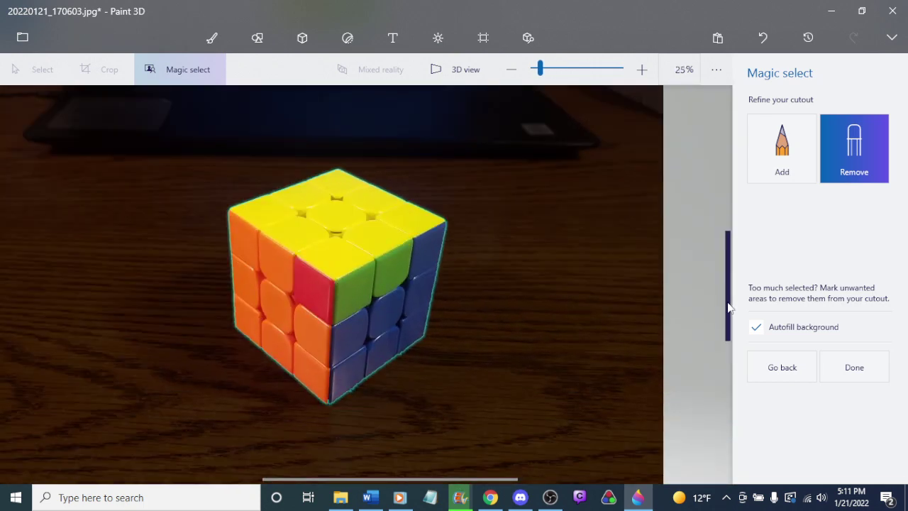
pyautogui.scroll(5, 323, 400)
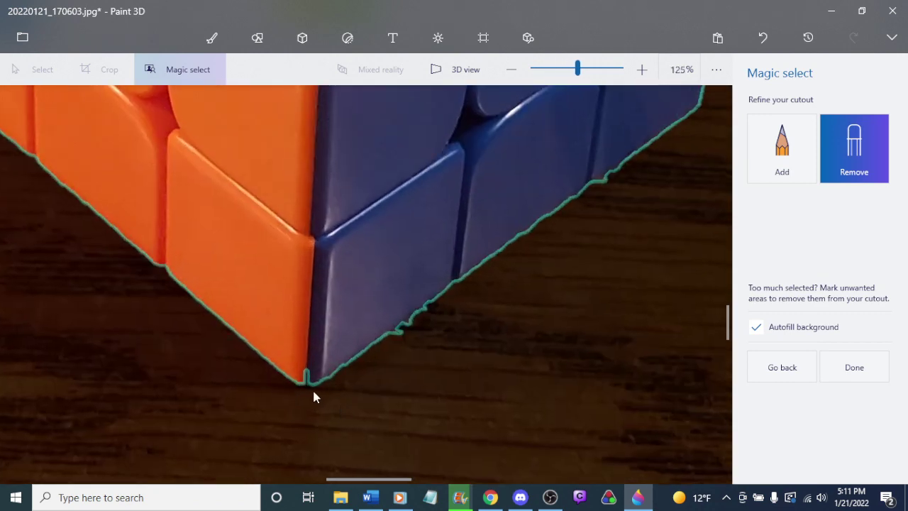
pyautogui.scroll(4, 315, 396)
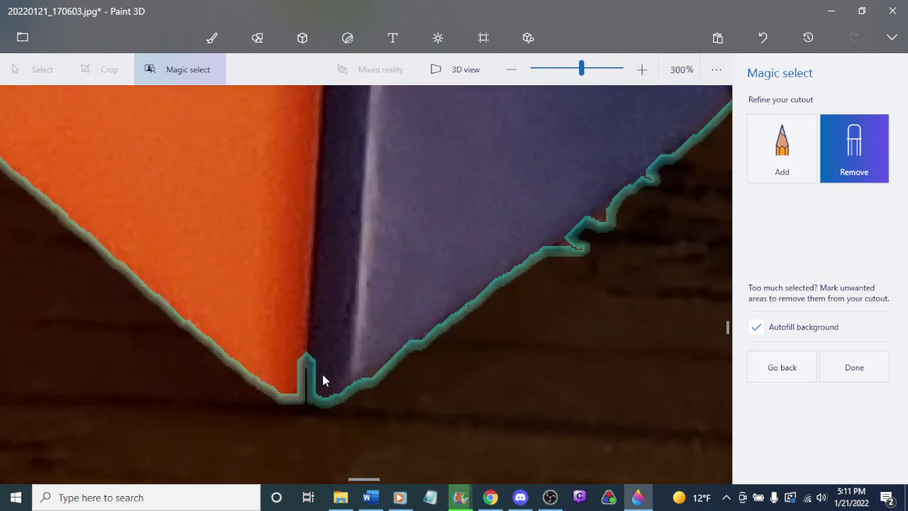
pyautogui.scroll(-6, 322, 376)
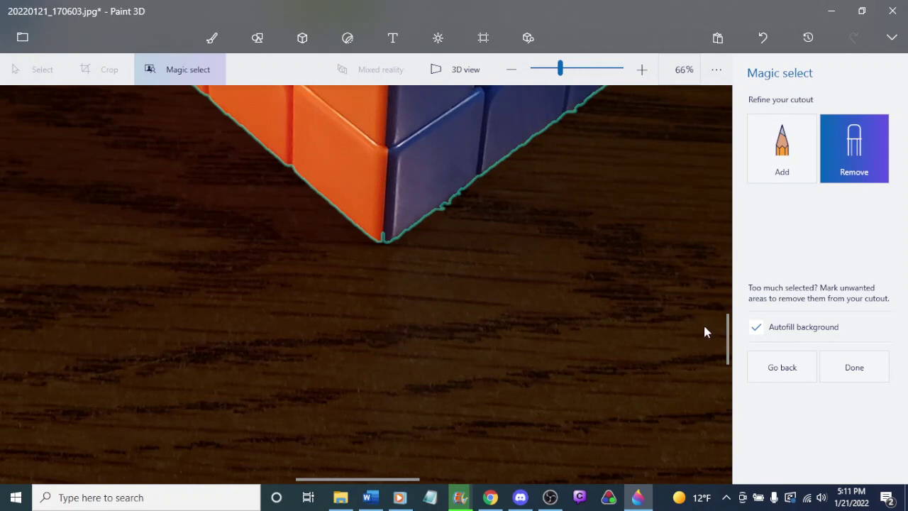
pyautogui.moveTo(728, 345); pyautogui.dragTo(738, 278)
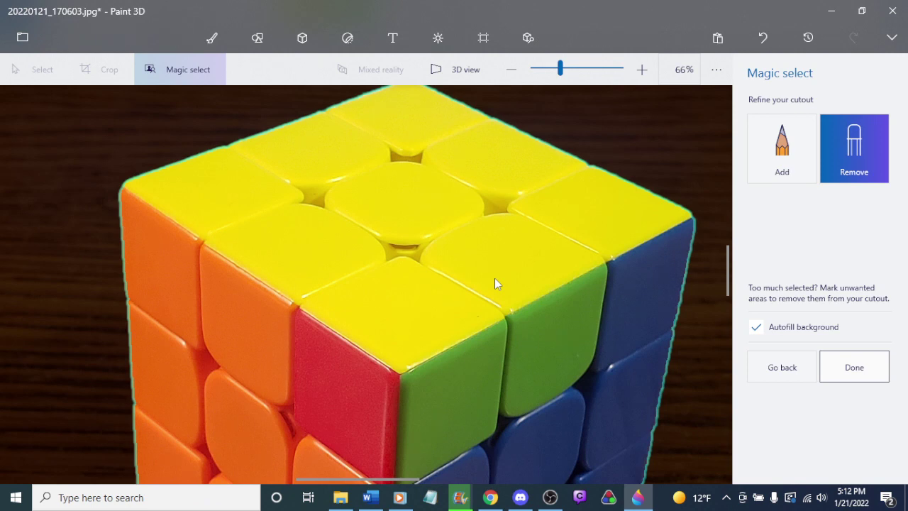
# Step: Examine the cut-out cube and its edges against the surrounding photo
pyautogui.scroll(-5, 494, 283)
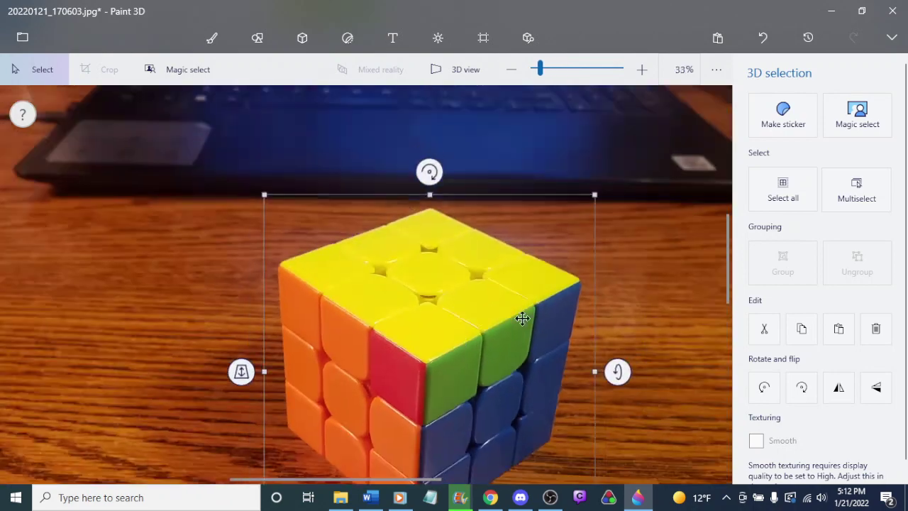
pyautogui.scroll(-5, 522, 318)
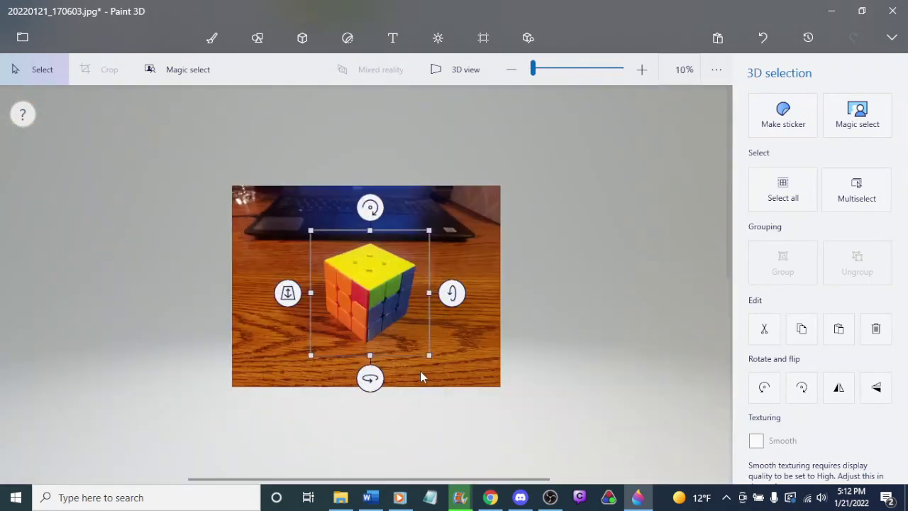
pyautogui.scroll(4, 365, 305)
pyautogui.scroll(-3, 374, 280)
pyautogui.scroll(3, 374, 298)
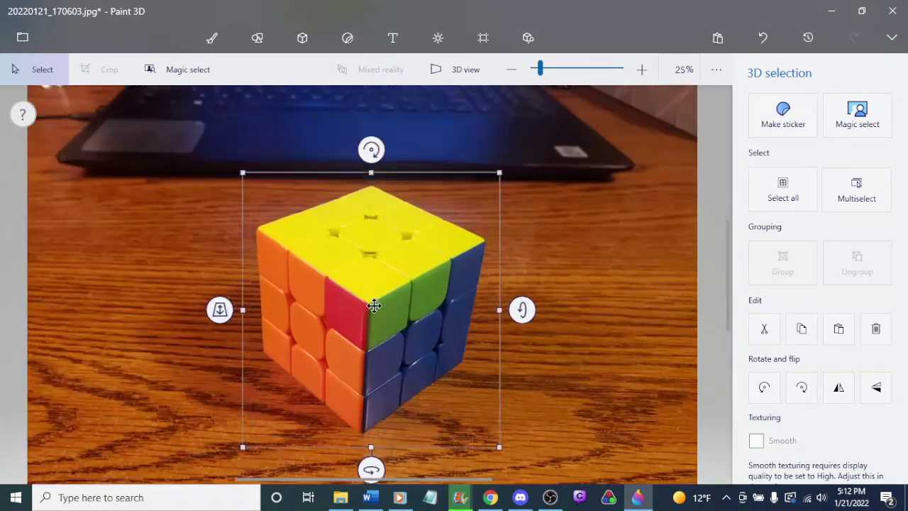
pyautogui.scroll(-3, 374, 305)
pyautogui.scroll(3, 374, 304)
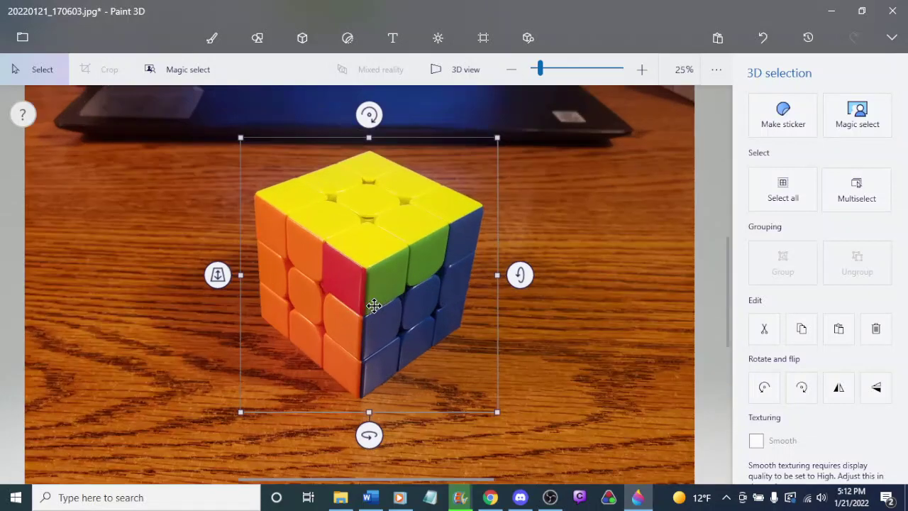
pyautogui.scroll(-4, 374, 305)
pyautogui.click(641, 69)
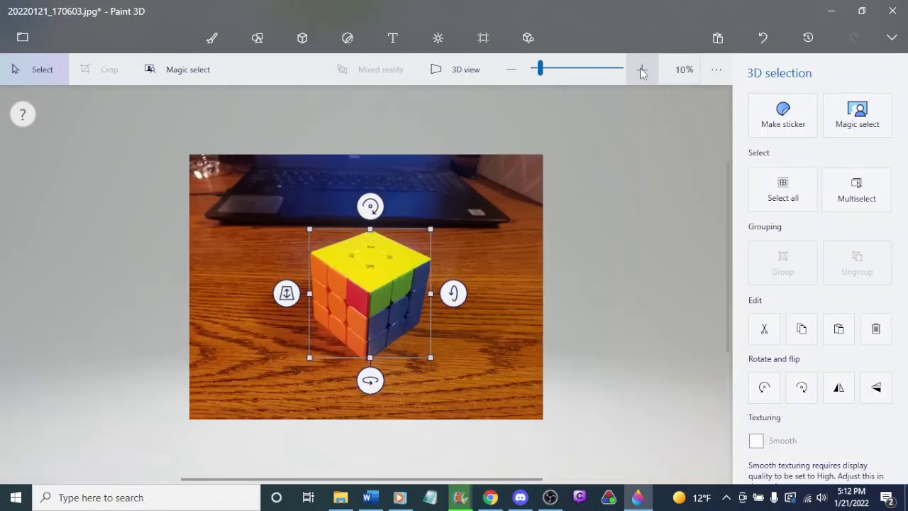
# Step: Move the cut-out cube off the photo into the empty area beside it, and delete the whole background photo from the canvas
pyautogui.click(511, 69)
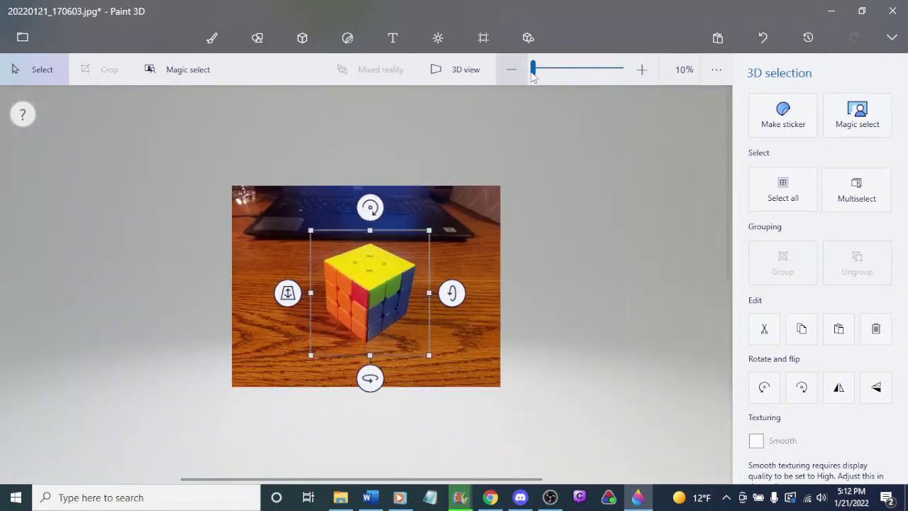
pyautogui.moveTo(533, 71); pyautogui.dragTo(534, 71)
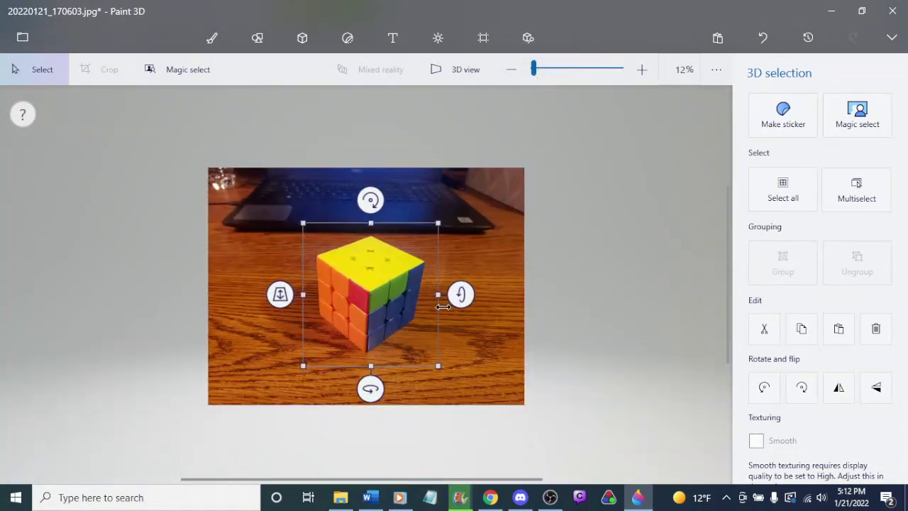
pyautogui.moveTo(367, 291); pyautogui.dragTo(609, 264)
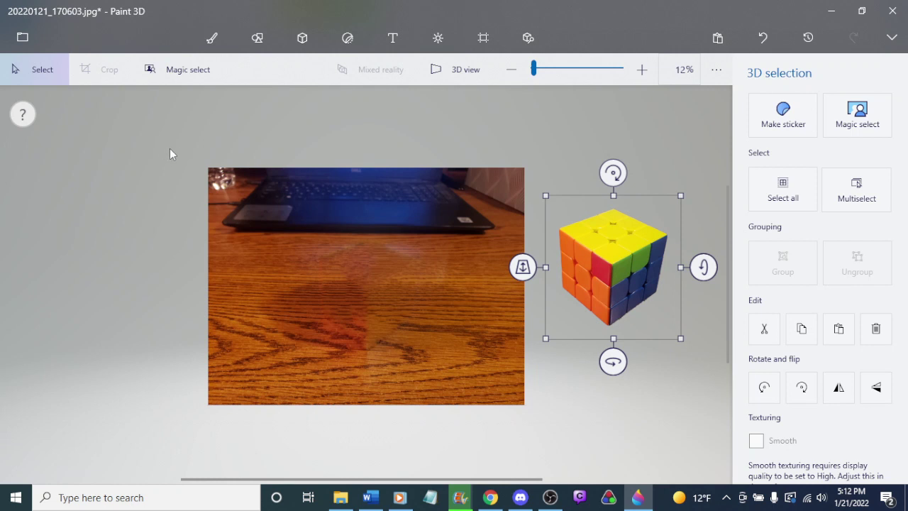
pyautogui.moveTo(170, 149); pyautogui.dragTo(530, 420)
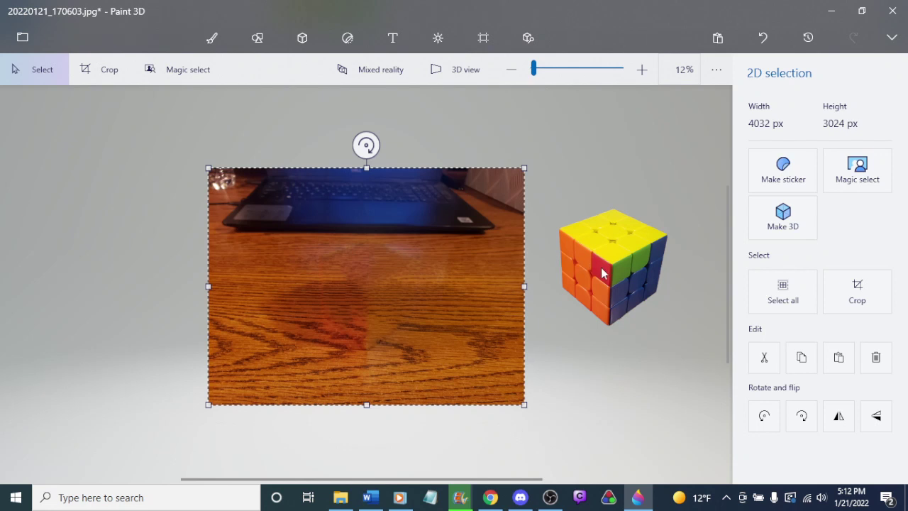
pyautogui.press('Delete')
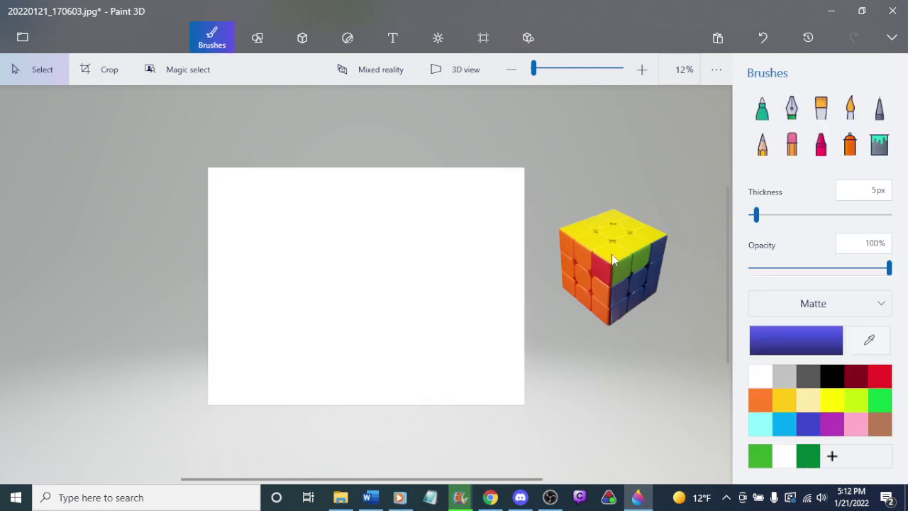
# Step: Place the cut-out cube back in the middle of the blank white canvas
pyautogui.click(613, 260)
pyautogui.click(451, 238)
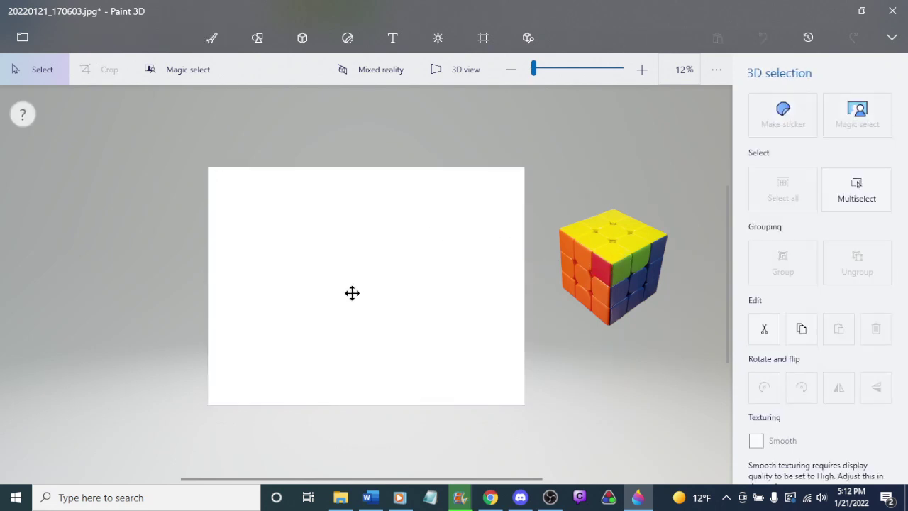
pyautogui.hotkey('ctrl', 'z')
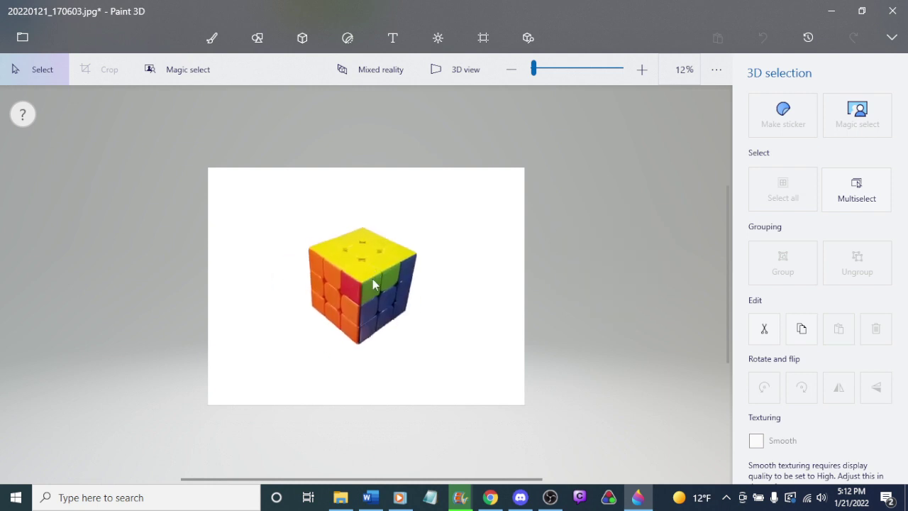
pyautogui.click(374, 284)
pyautogui.scroll(3, 575, 271)
pyautogui.scroll(-4, 486, 270)
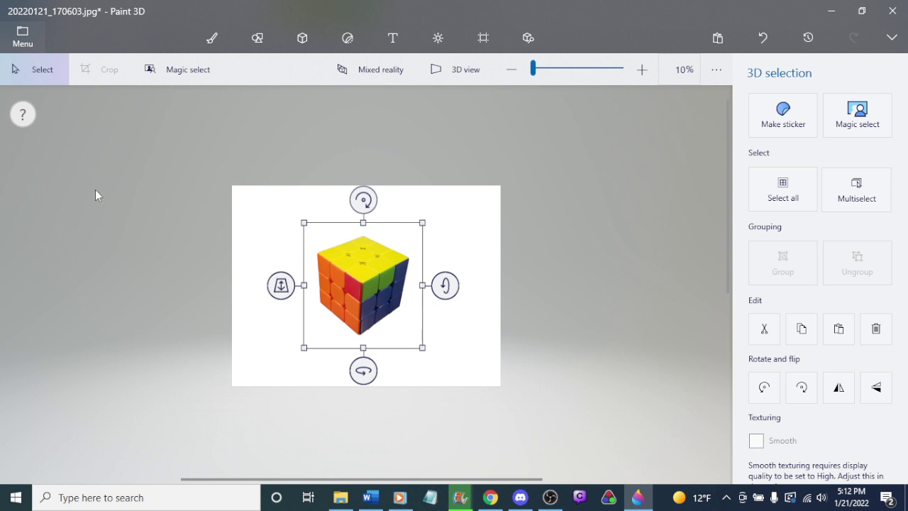
# Step: Set up saving a copy as a PNG image with transparency enabled
pyautogui.hotkey('ctrl', 'o')
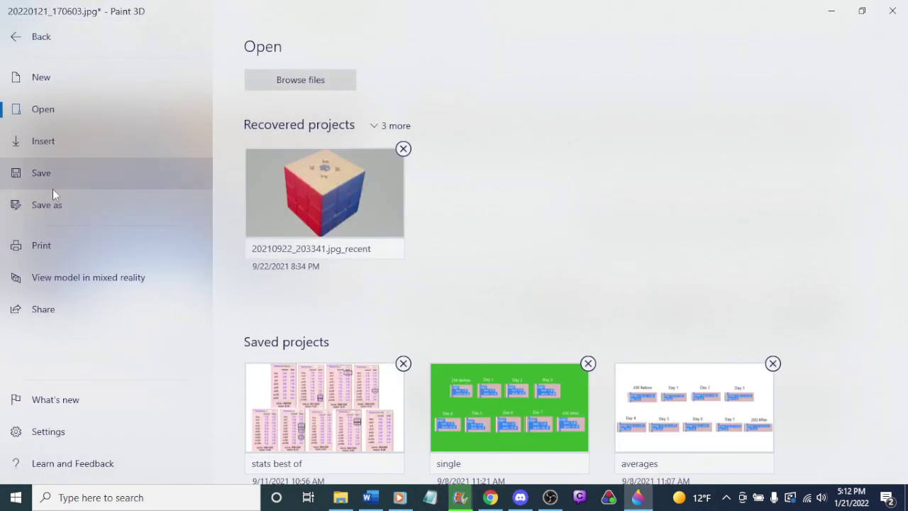
pyautogui.click(58, 204)
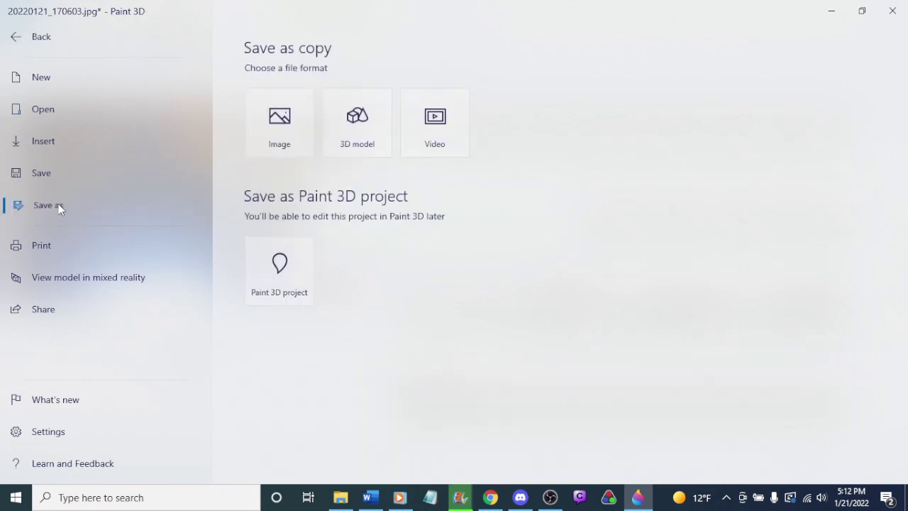
pyautogui.click(290, 140)
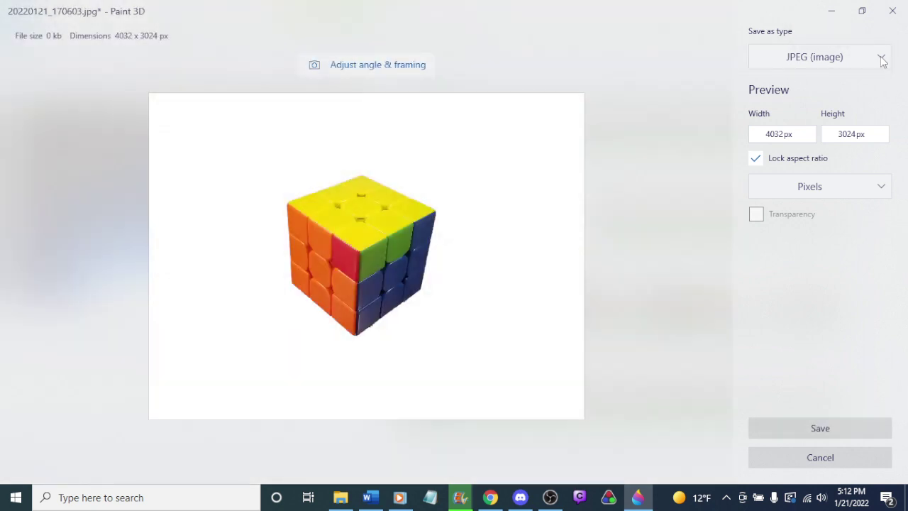
pyautogui.click(878, 61)
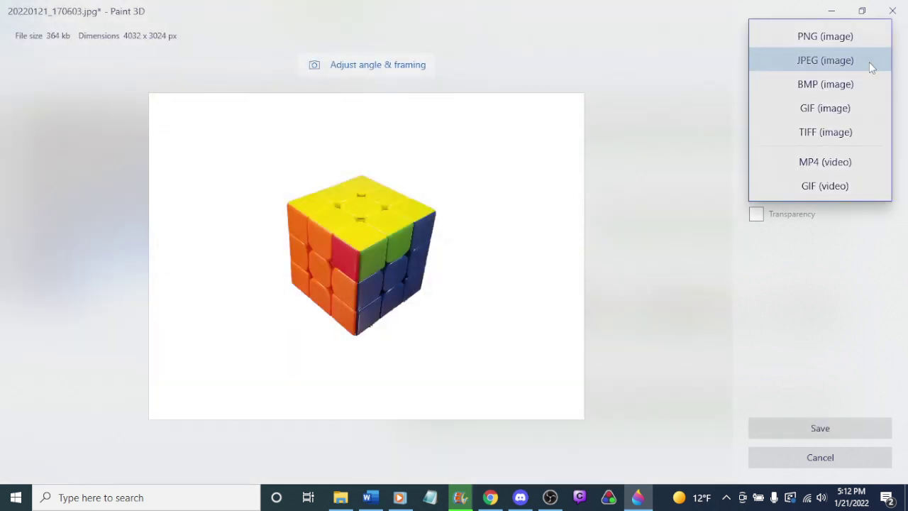
pyautogui.click(820, 39)
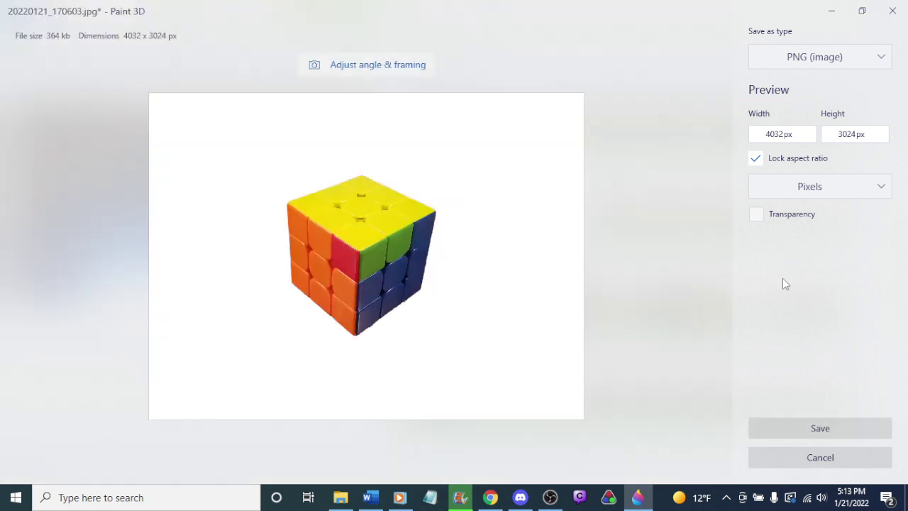
pyautogui.click(756, 213)
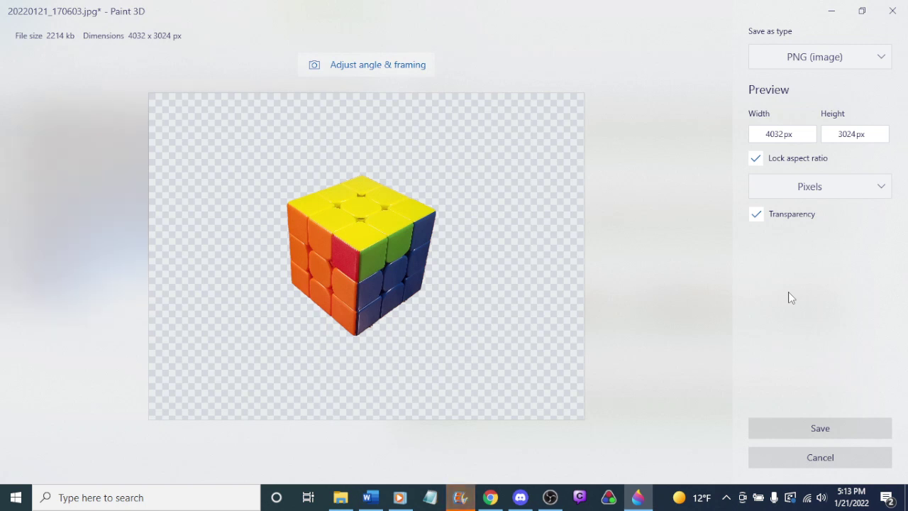
# Step: Save the transparent cube image as "n perm" in the drill algs video folder
pyautogui.click(818, 428)
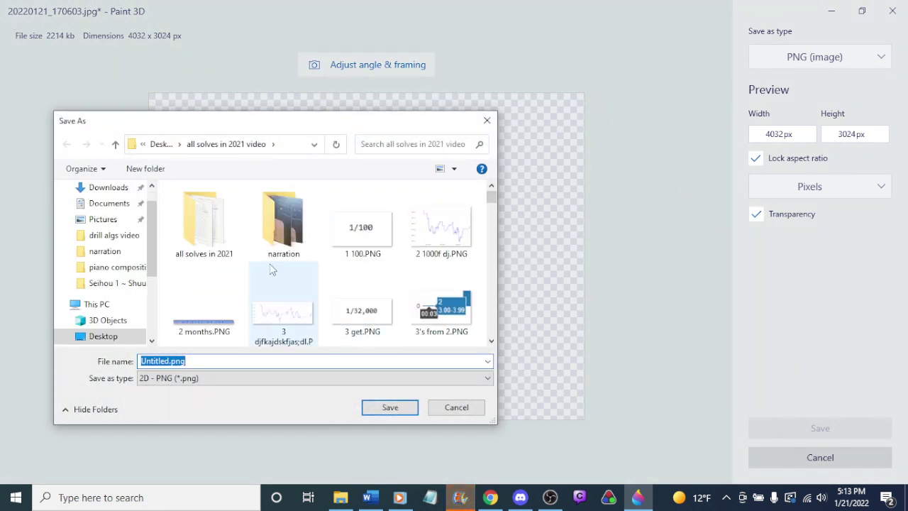
pyautogui.click(110, 241)
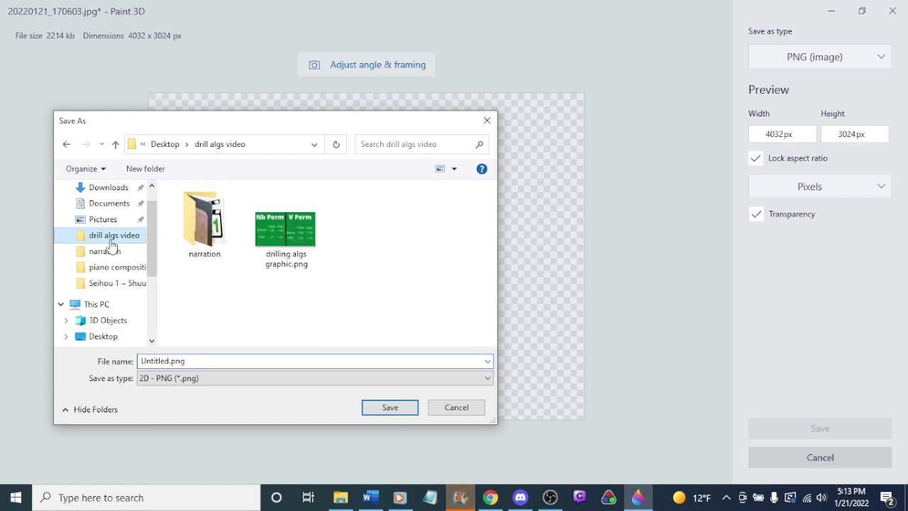
pyautogui.click(157, 361)
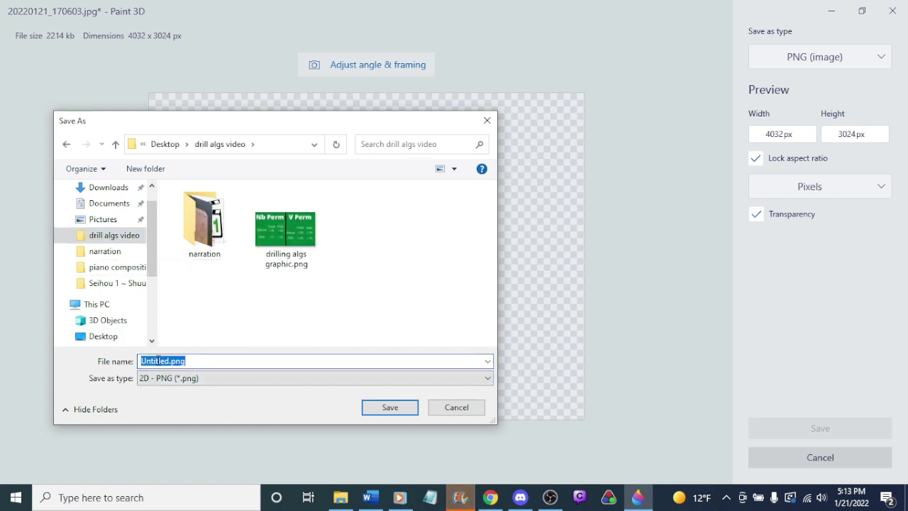
pyautogui.write('n perm')
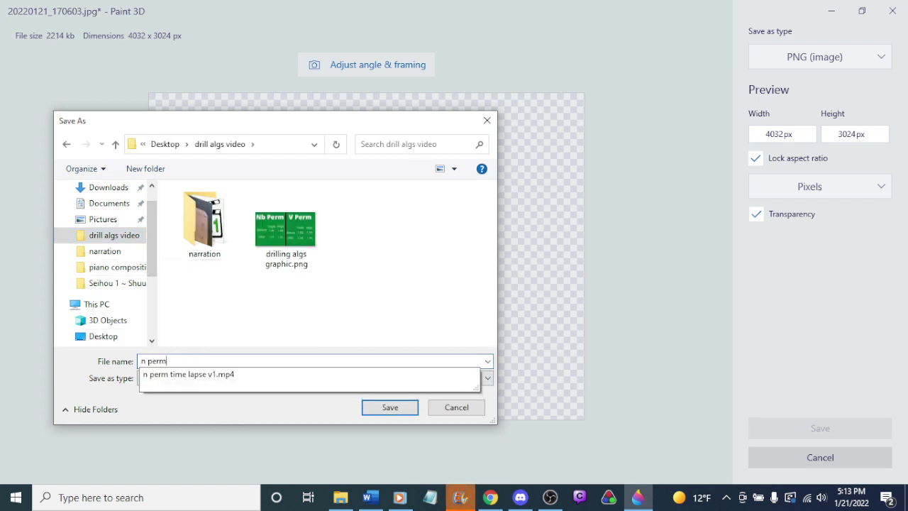
pyautogui.press('Return')
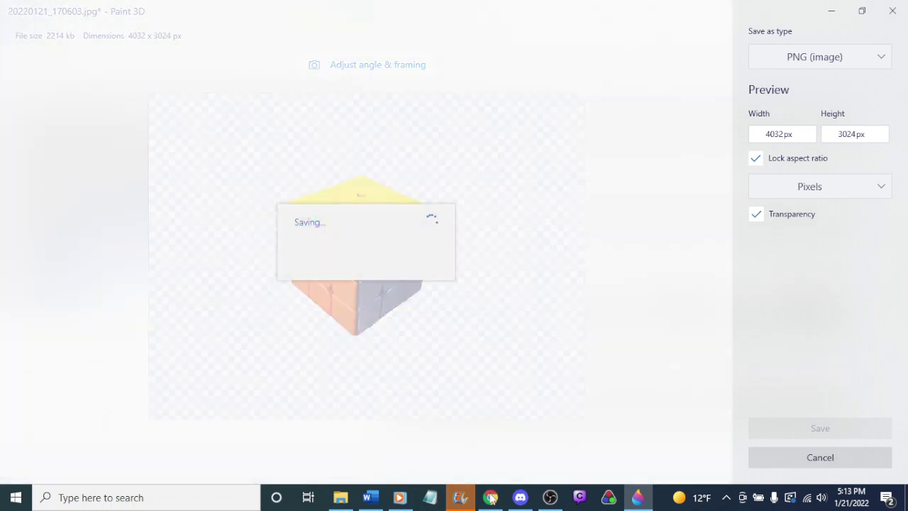
# Step: Switch to Movie Maker and dismiss its error message
pyautogui.click(490, 499)
pyautogui.click(460, 497)
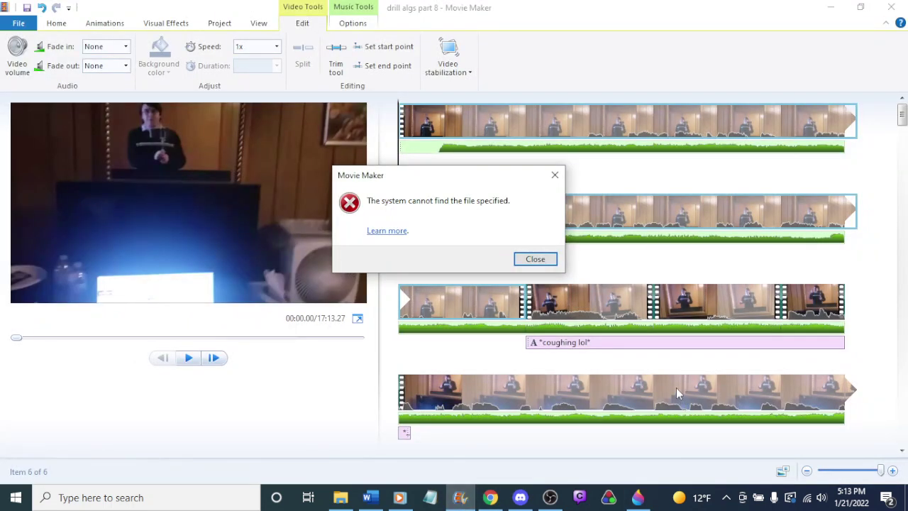
pyautogui.click(534, 259)
# Step: Check the clips of the drill algs part 8 project by viewing the whole timeline and playing short parts of it
pyautogui.scroll(-5, 547, 260)
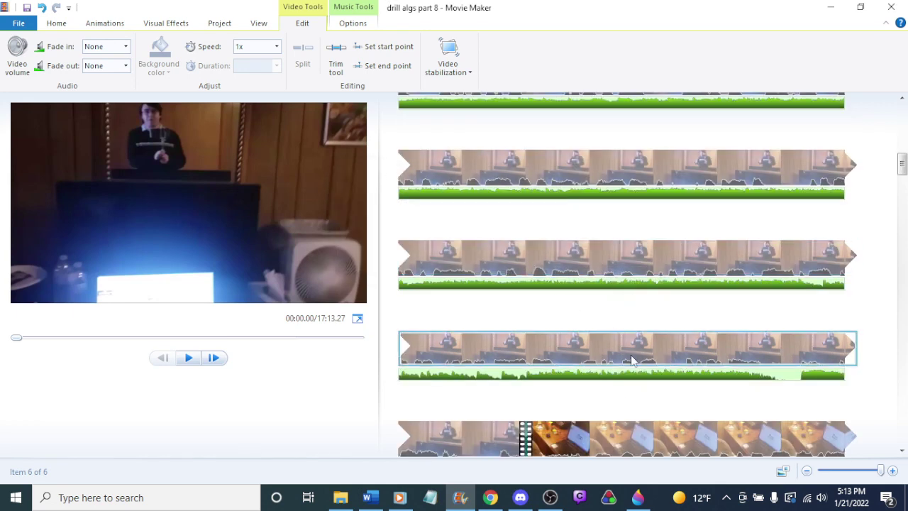
pyautogui.press('space')
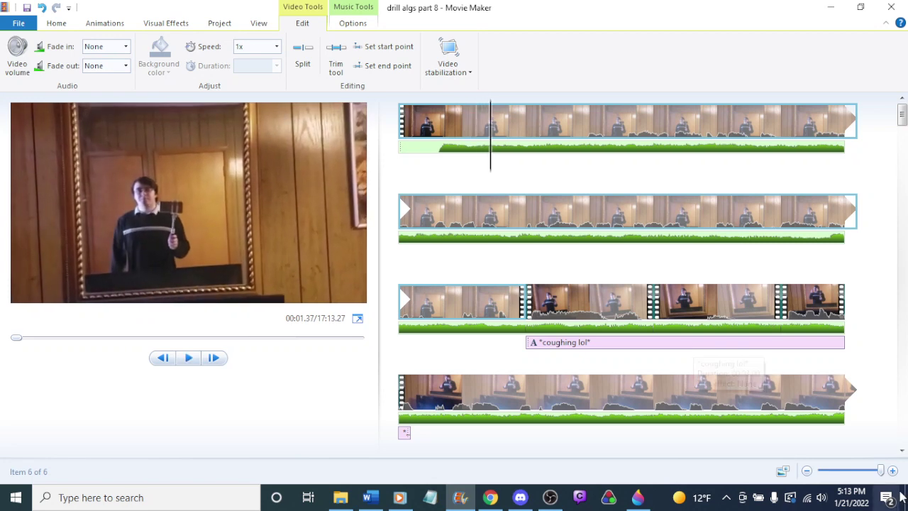
pyautogui.moveTo(884, 476); pyautogui.dragTo(812, 471)
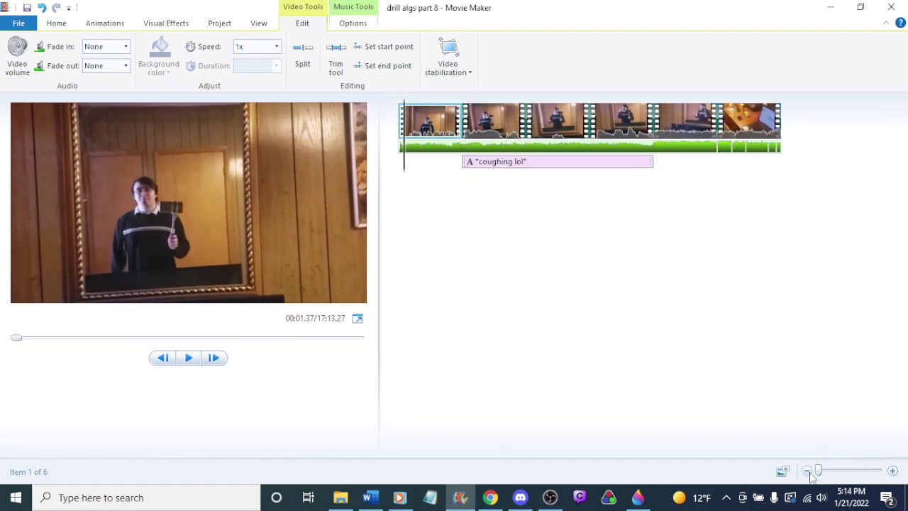
pyautogui.press('space')
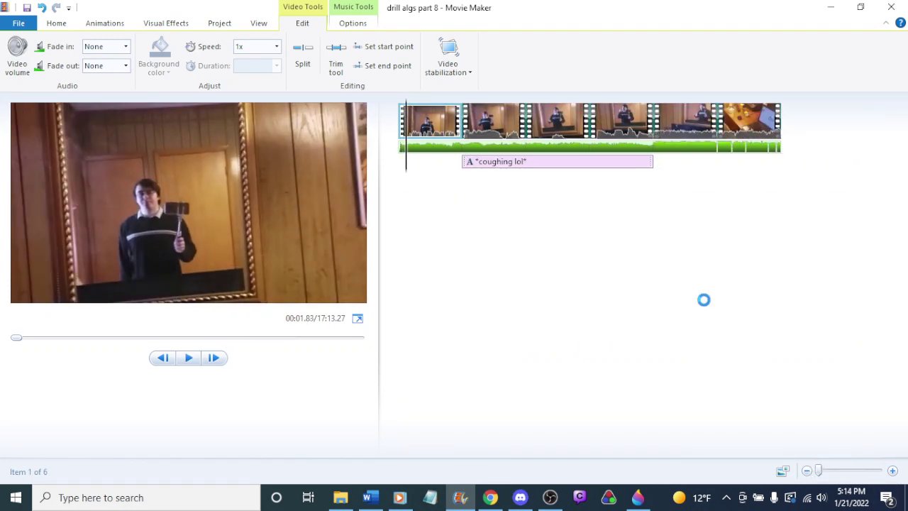
pyautogui.click(748, 127)
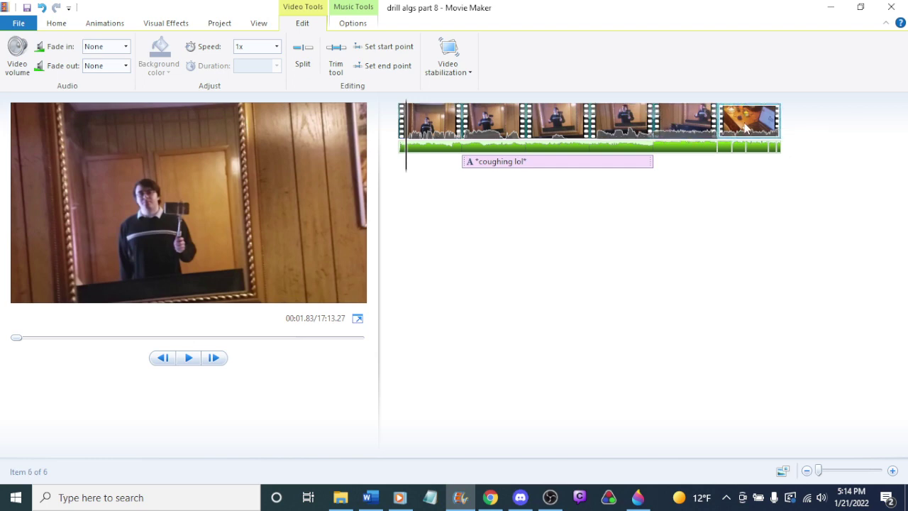
pyautogui.click(494, 118)
pyautogui.press('space')
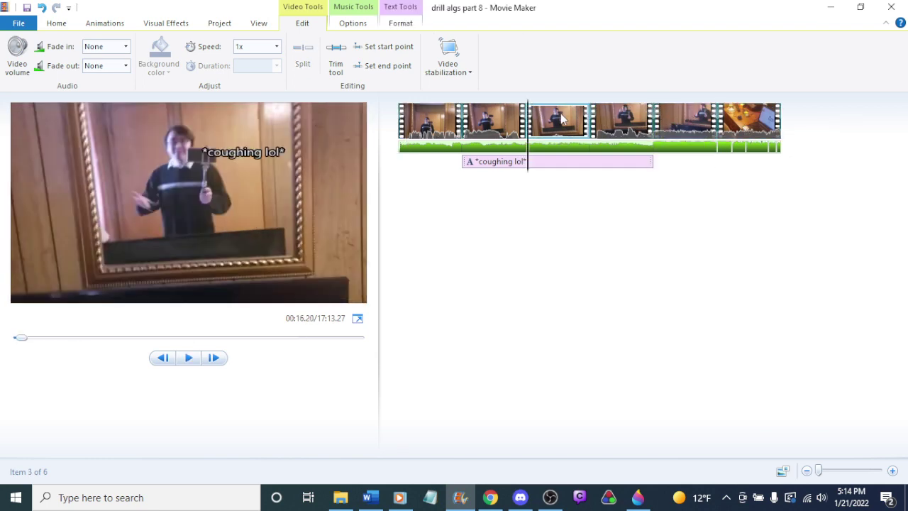
pyautogui.click(437, 130)
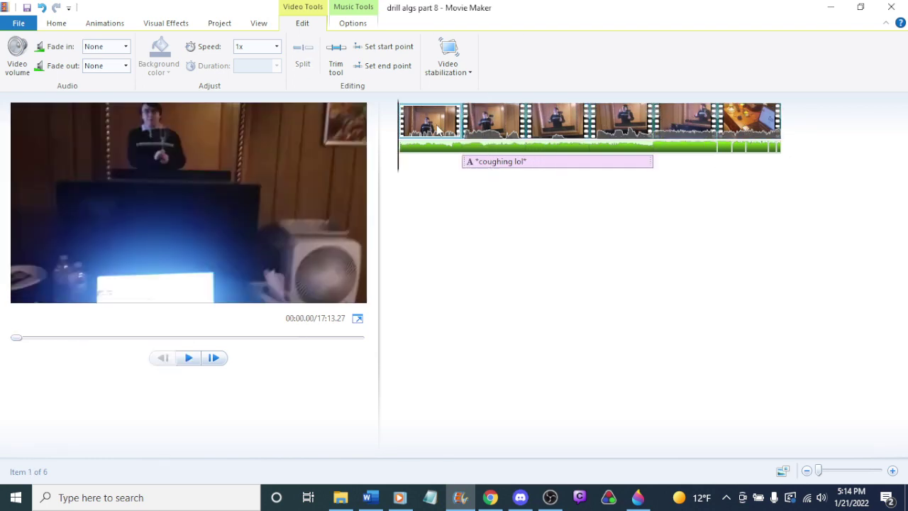
pyautogui.press('space')
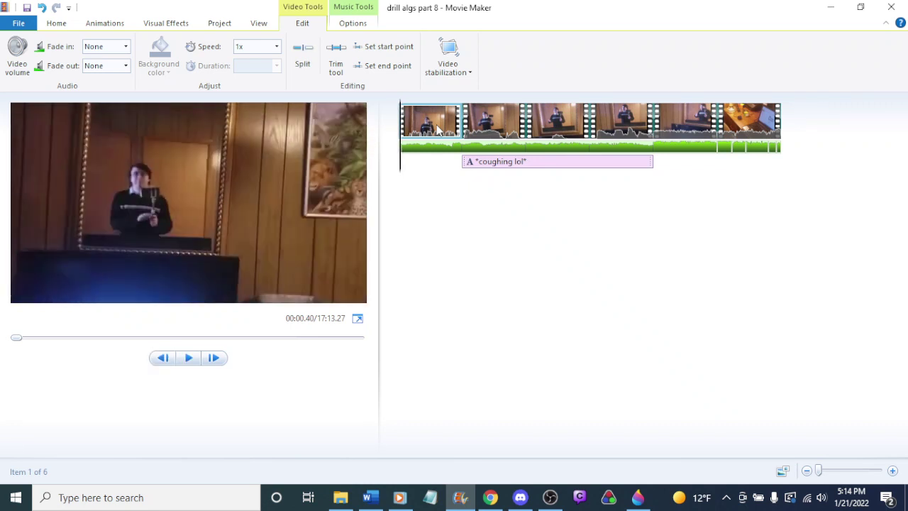
# Step: Export the drill algs part 8 project as a movie file and minimize Movie Maker while it saves
pyautogui.click(19, 23)
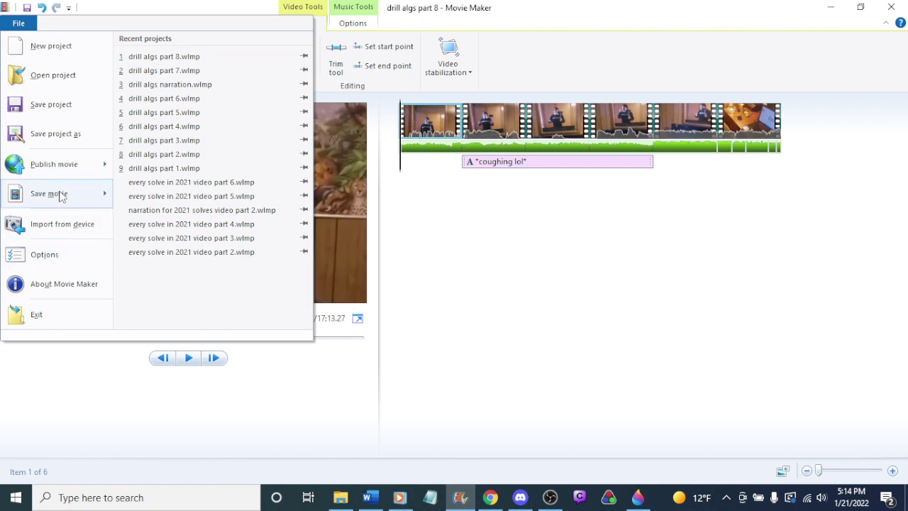
pyautogui.moveTo(58, 193)
pyautogui.click(170, 117)
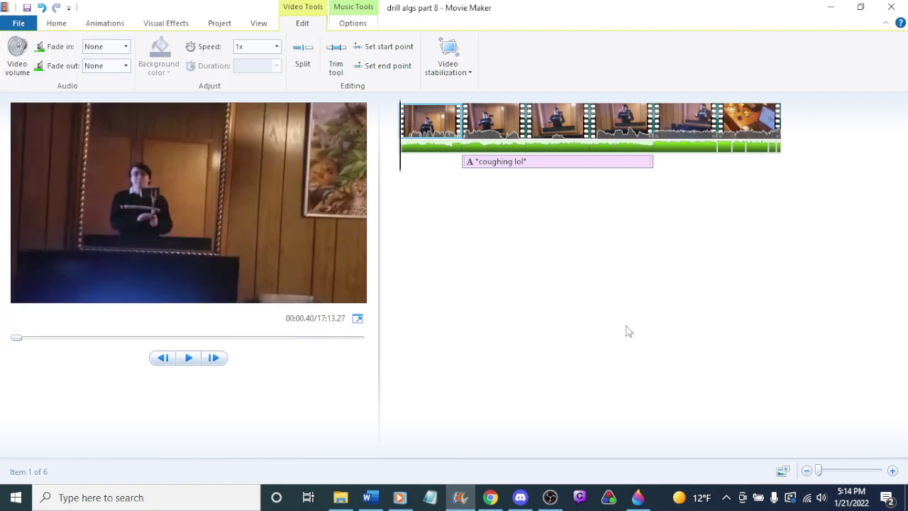
pyautogui.click(463, 374)
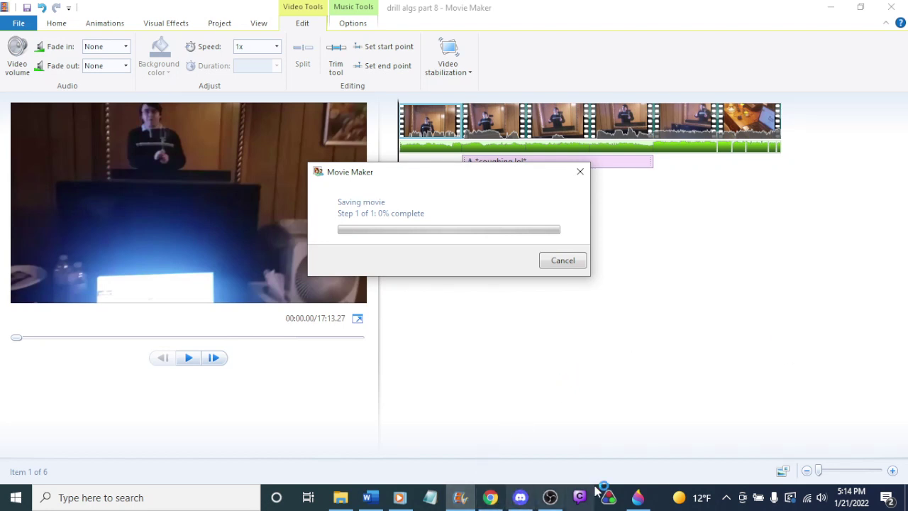
pyautogui.click(461, 497)
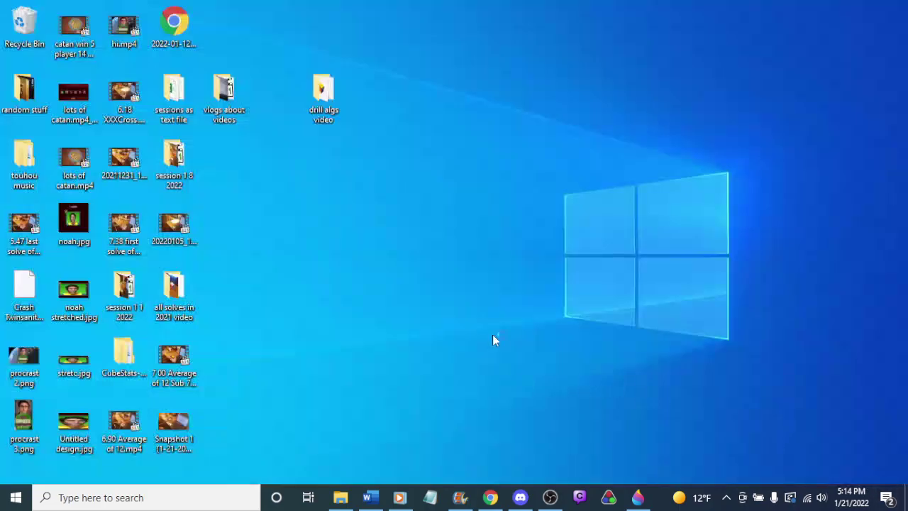
# Step: Return briefly to the cube in Paint 3D, and switch to the drill algs video folder in File Explorer
pyautogui.click(637, 497)
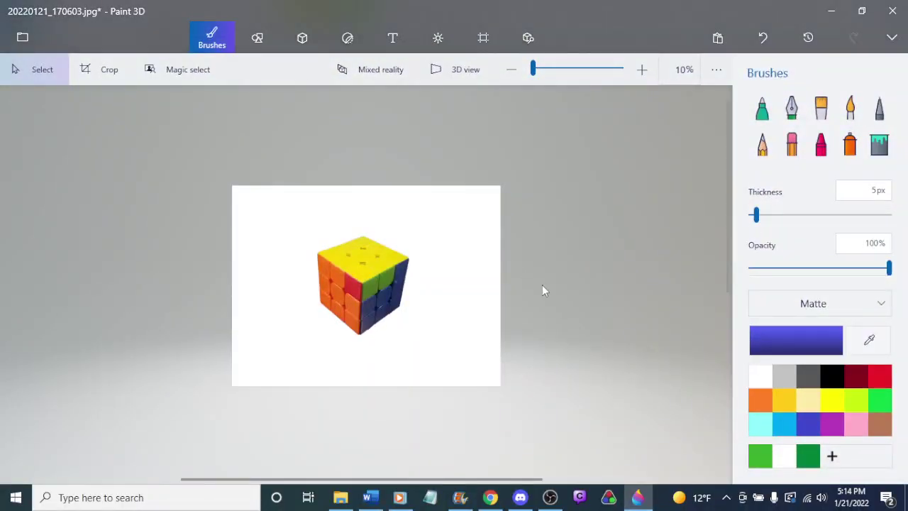
pyautogui.click(21, 38)
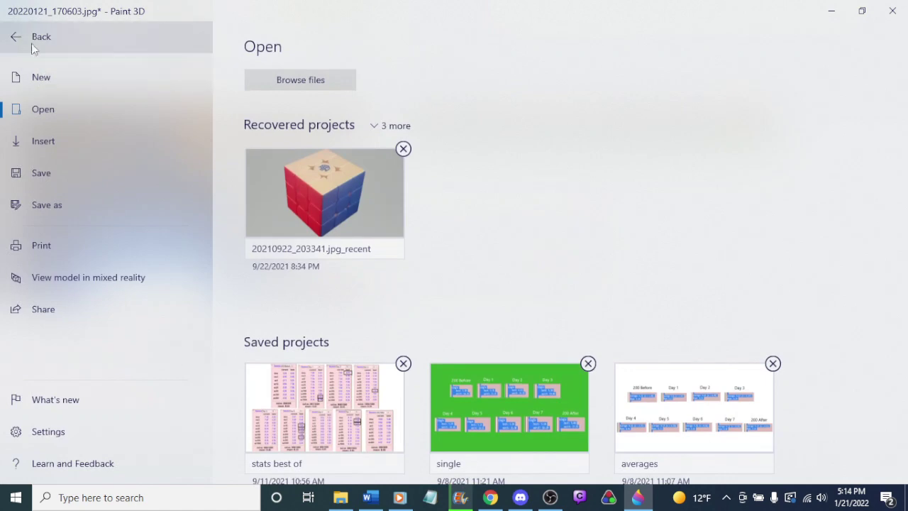
pyautogui.click(31, 43)
pyautogui.click(341, 498)
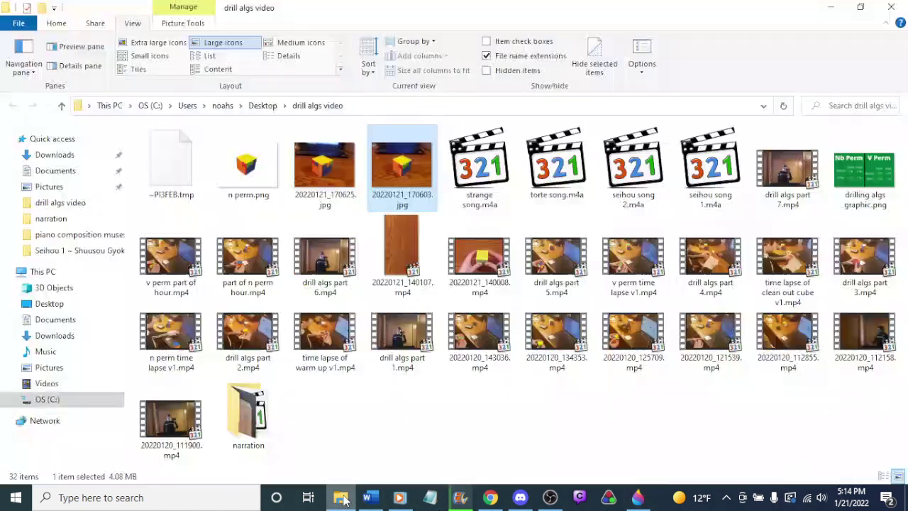
# Step: Open 20220121_170625.jpg from the drill algs video folder in Paint 3D and cut out the cube with Magic select
pyautogui.doubleClick(324, 179)
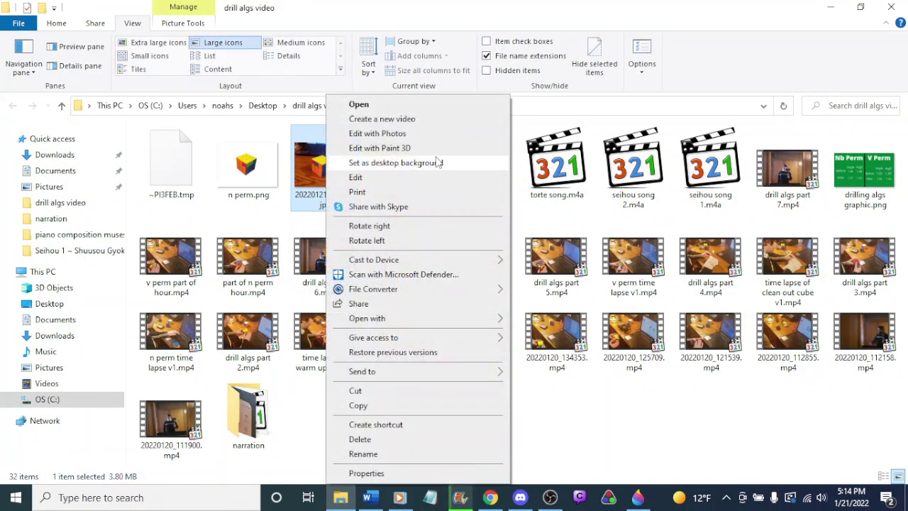
pyautogui.click(404, 148)
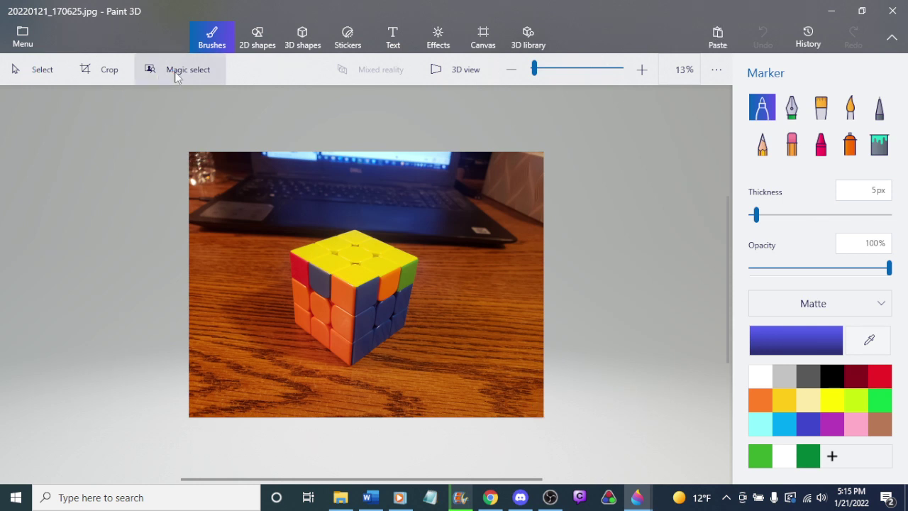
pyautogui.click(176, 74)
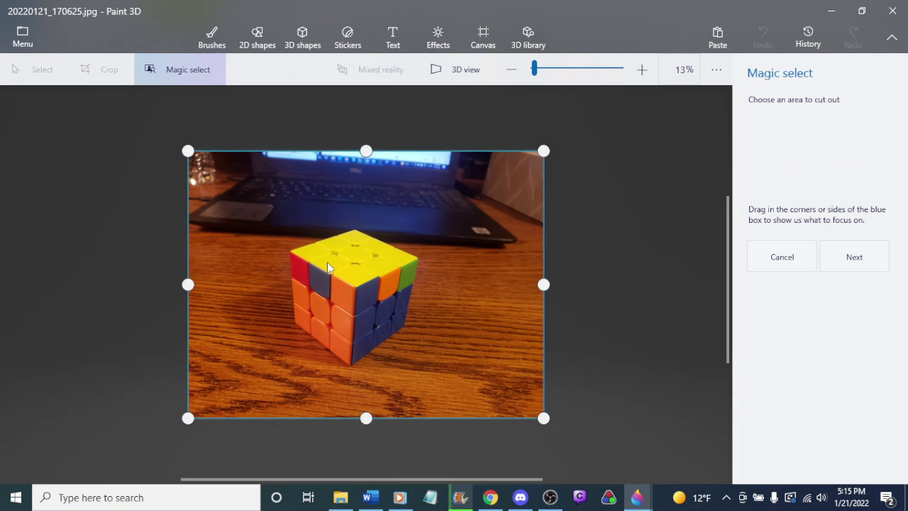
pyautogui.moveTo(187, 151); pyautogui.dragTo(274, 215)
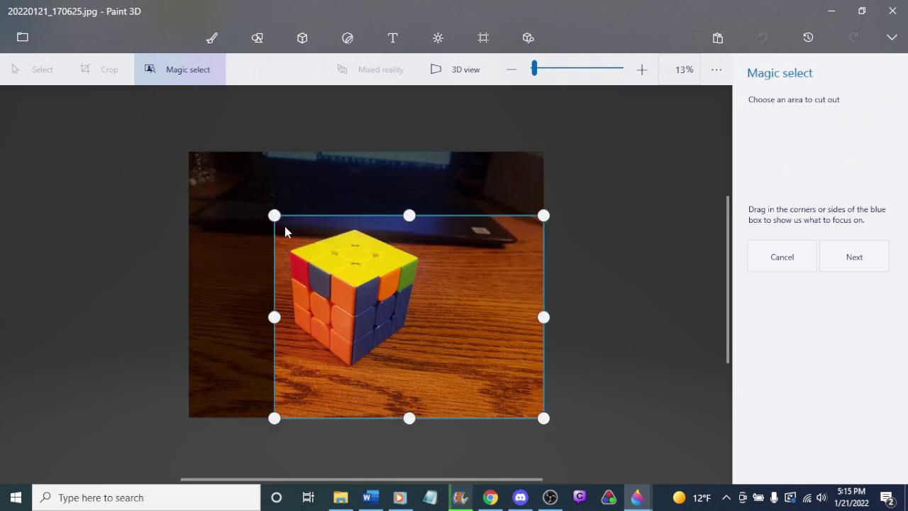
pyautogui.moveTo(543, 417); pyautogui.dragTo(424, 369)
pyautogui.moveTo(351, 207); pyautogui.dragTo(351, 215)
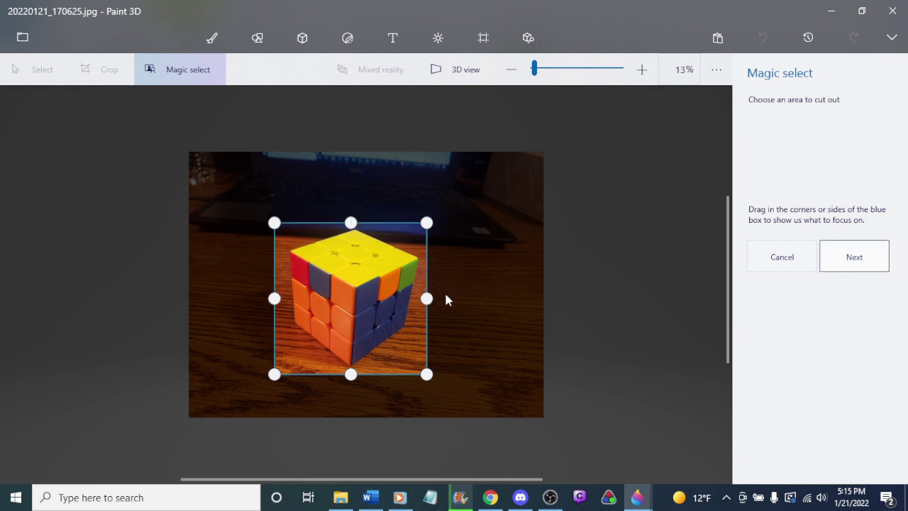
pyautogui.scroll(2, 365, 319)
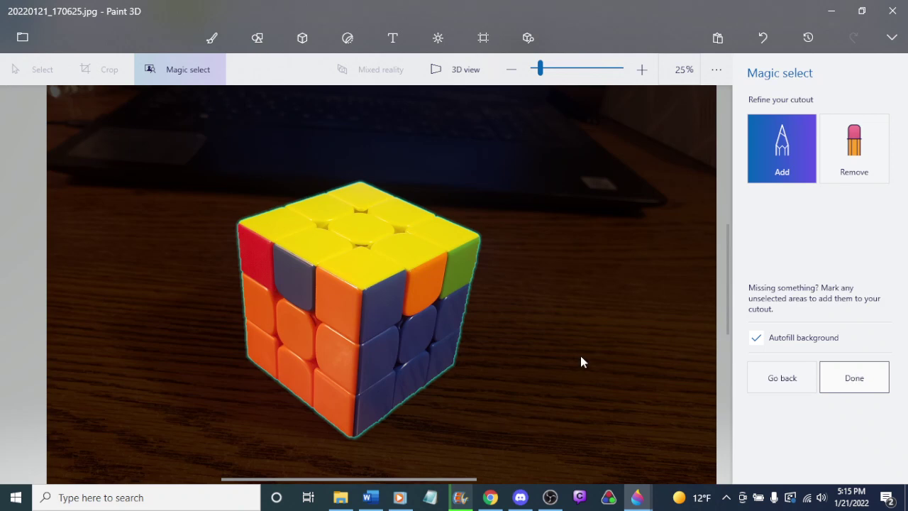
pyautogui.press('Return')
# Step: Move the cut-out cube off the canvas beside the photo and delete the remaining photo background
pyautogui.scroll(-3, 358, 319)
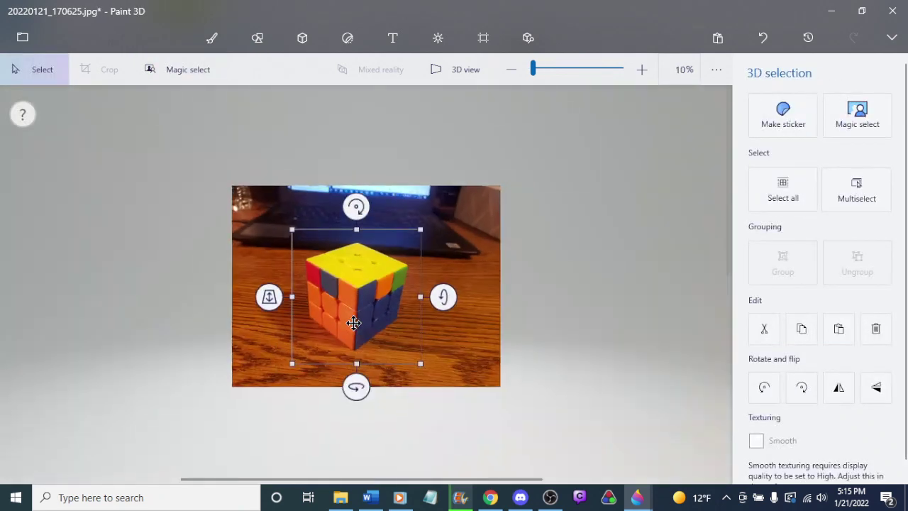
pyautogui.moveTo(356, 300); pyautogui.dragTo(817, 263)
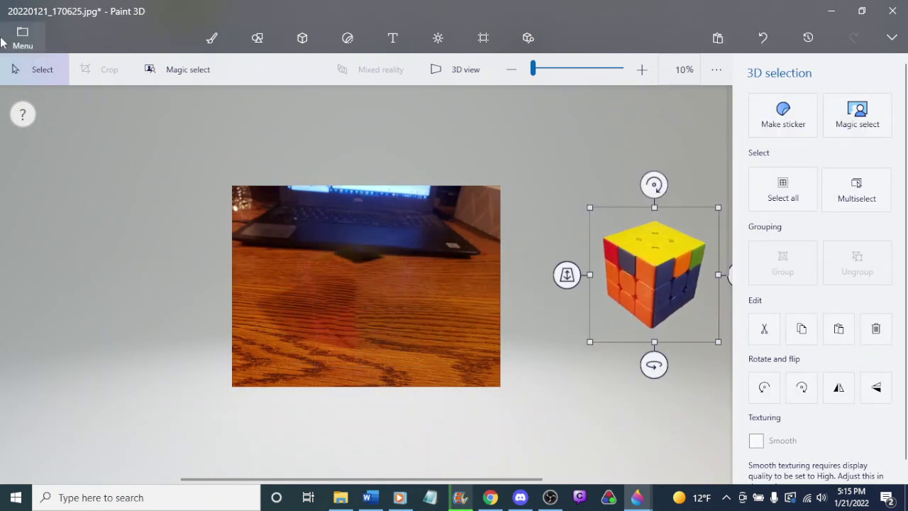
pyautogui.moveTo(198, 152); pyautogui.dragTo(516, 409)
pyautogui.press('Delete')
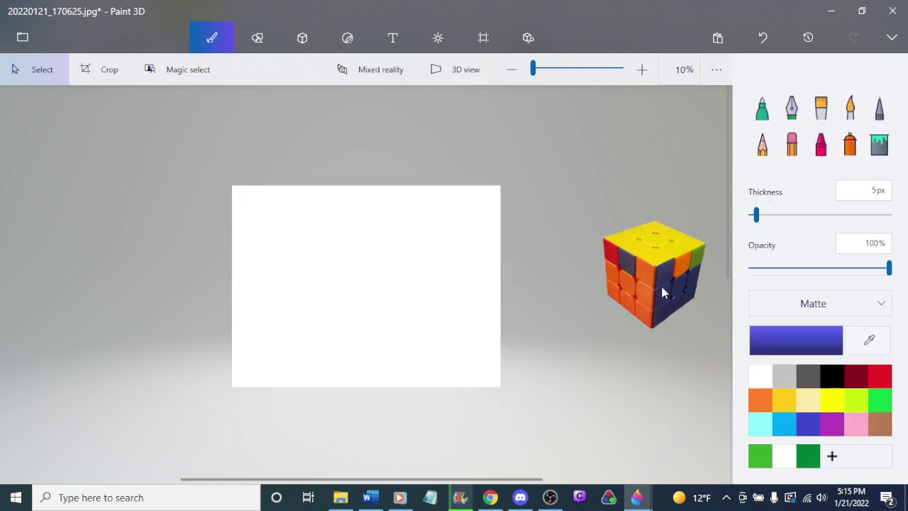
# Step: Move the cube back onto the middle of the blank white canvas
pyautogui.click(647, 258)
pyautogui.click(440, 246)
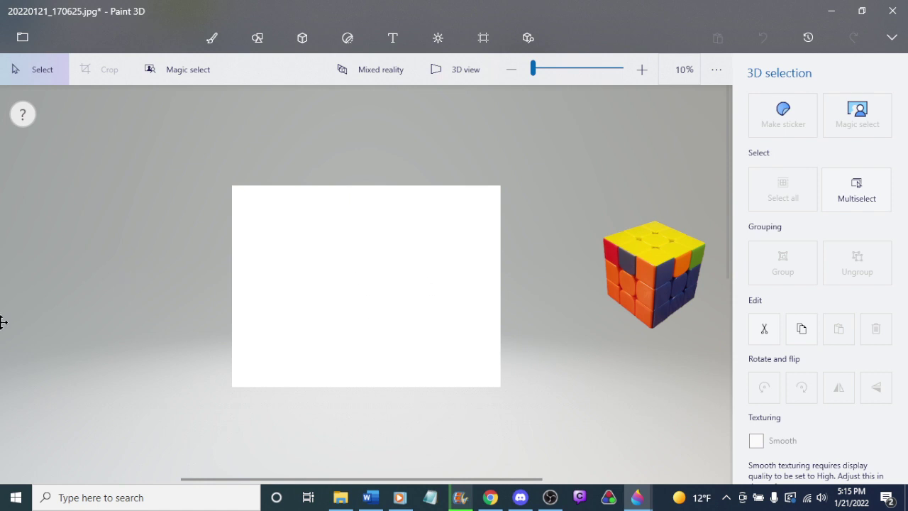
pyautogui.moveTo(651, 273); pyautogui.dragTo(367, 276)
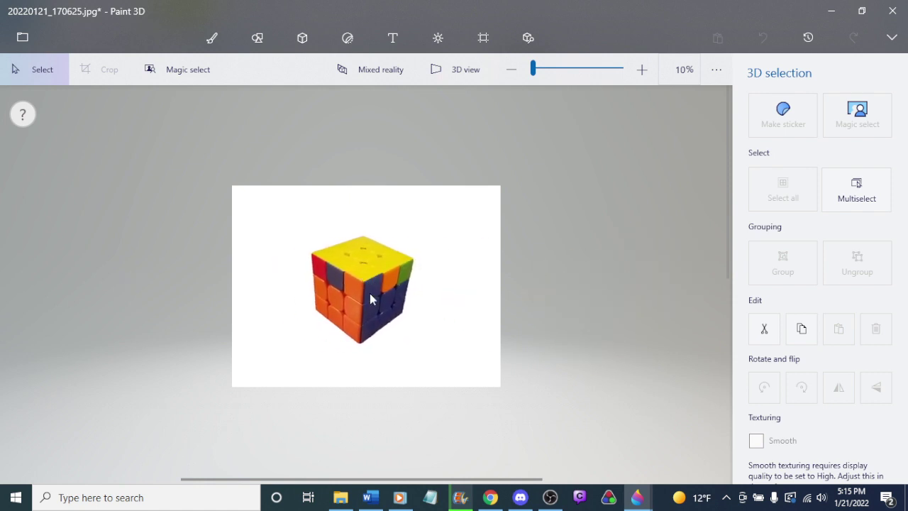
pyautogui.scroll(3, 367, 276)
pyautogui.scroll(-3, 367, 284)
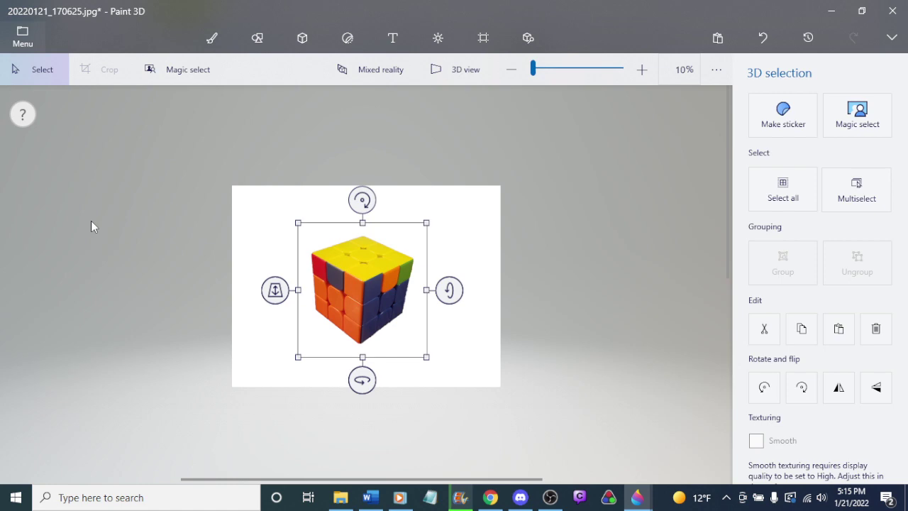
# Step: Save the cube as a PNG image with transparency, named v perm, in the drill algs video folder
pyautogui.hotkey('ctrl', 'o')
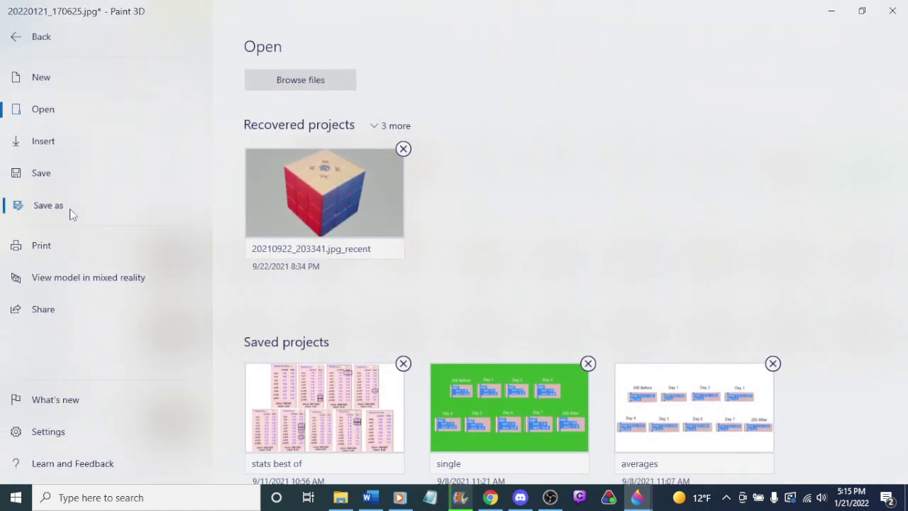
pyautogui.click(71, 215)
pyautogui.click(283, 147)
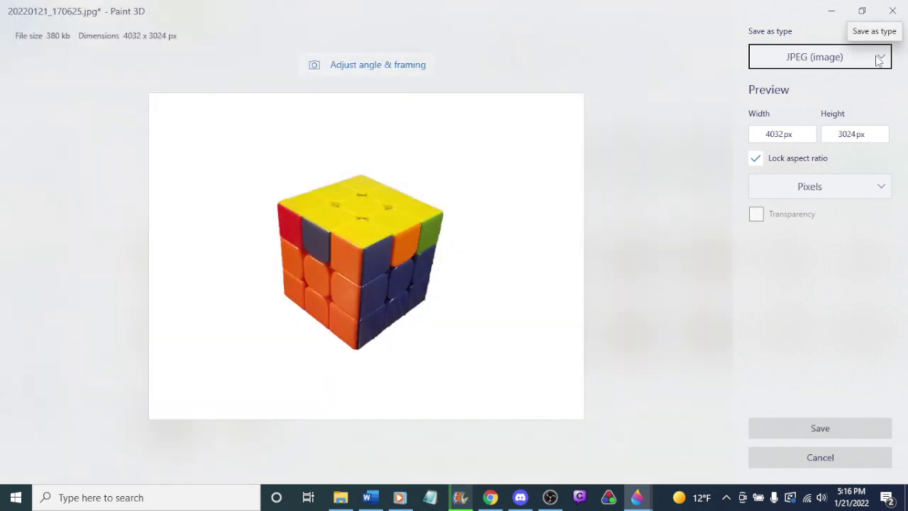
pyautogui.click(878, 61)
pyautogui.click(812, 35)
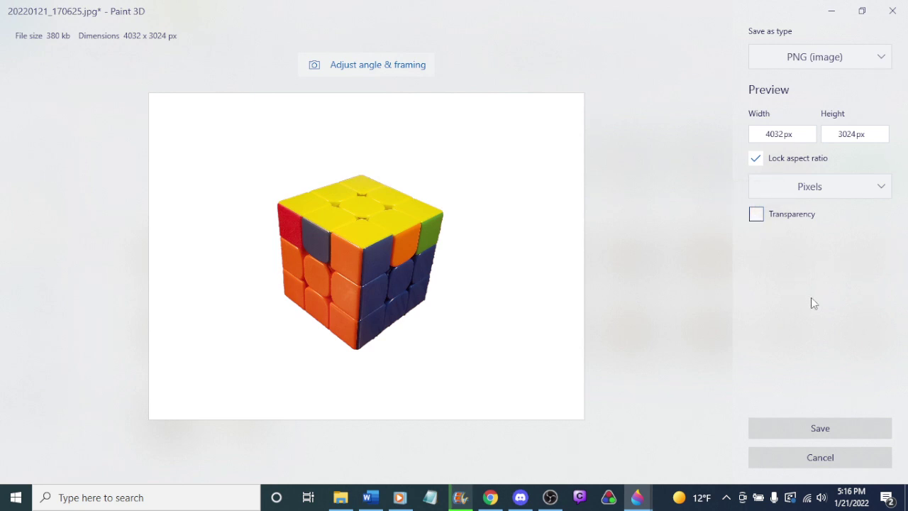
pyautogui.press('space')
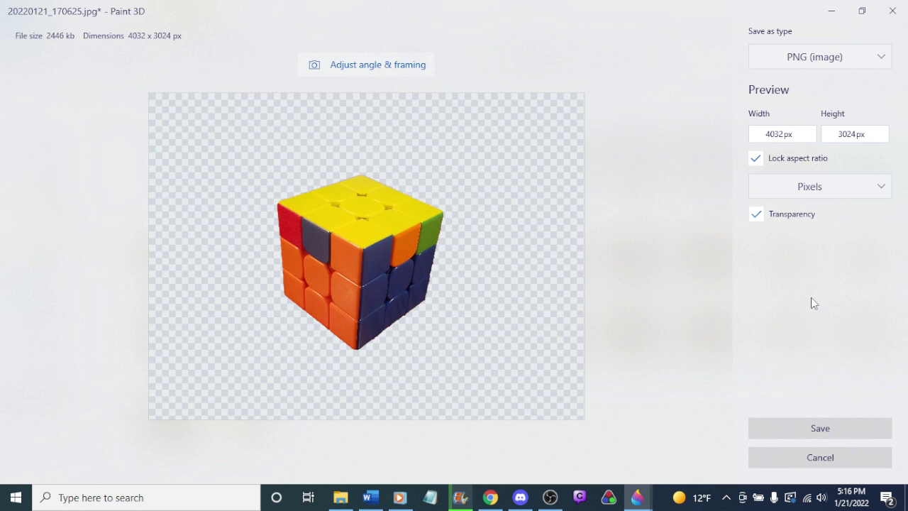
pyautogui.click(820, 430)
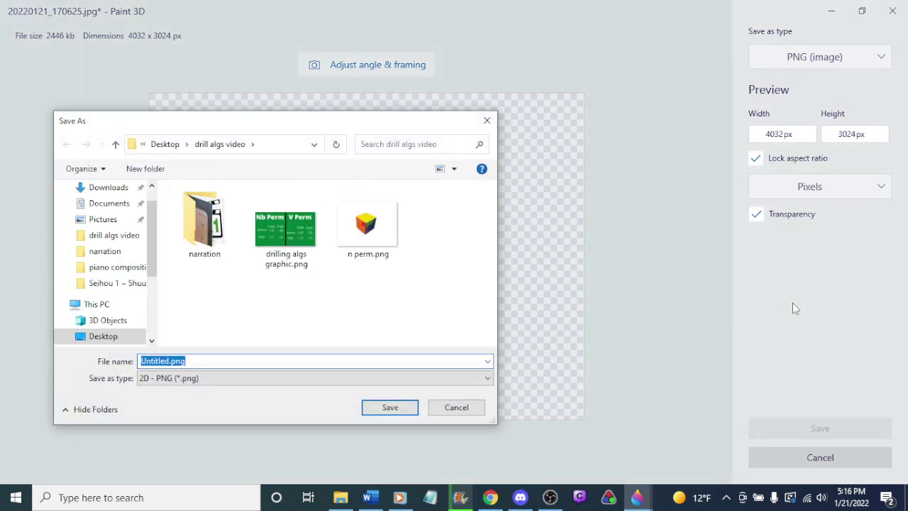
pyautogui.write('v perm')
pyautogui.press('Return')
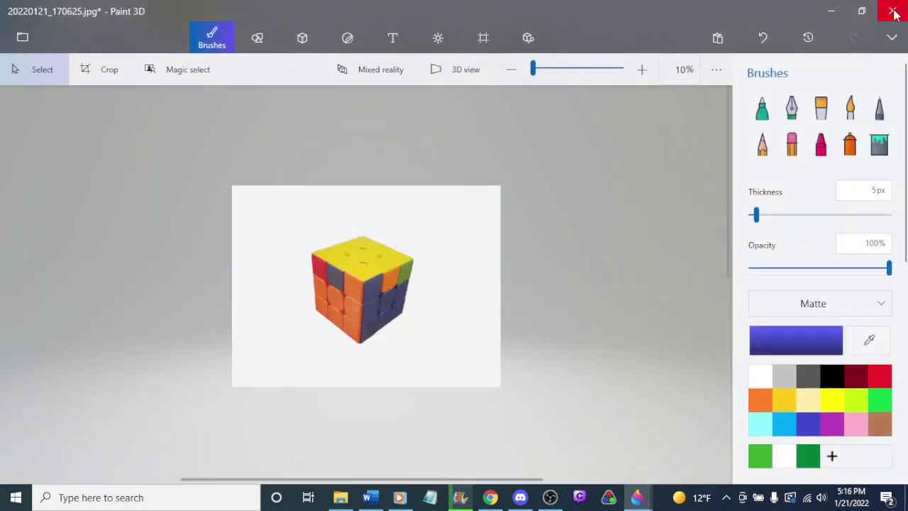
# Step: Close both open Paint 3D projects without saving their changes
pyautogui.click(894, 14)
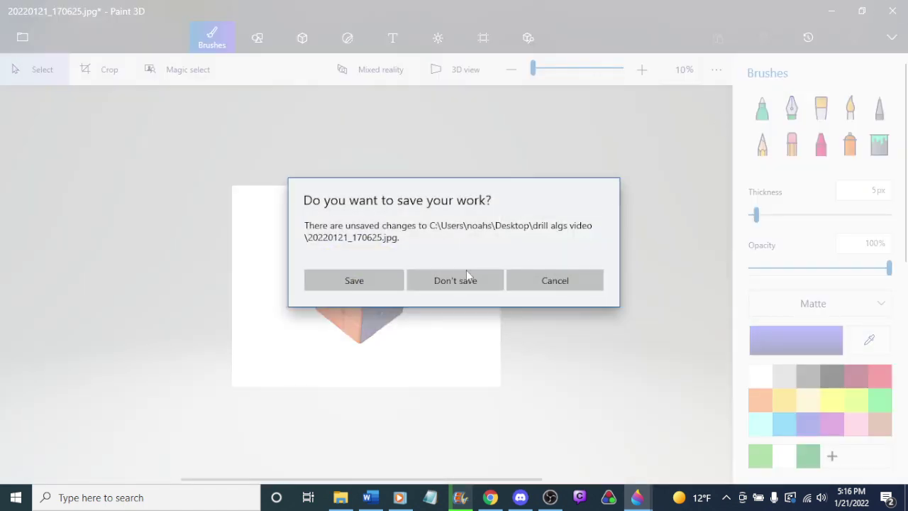
pyautogui.click(467, 277)
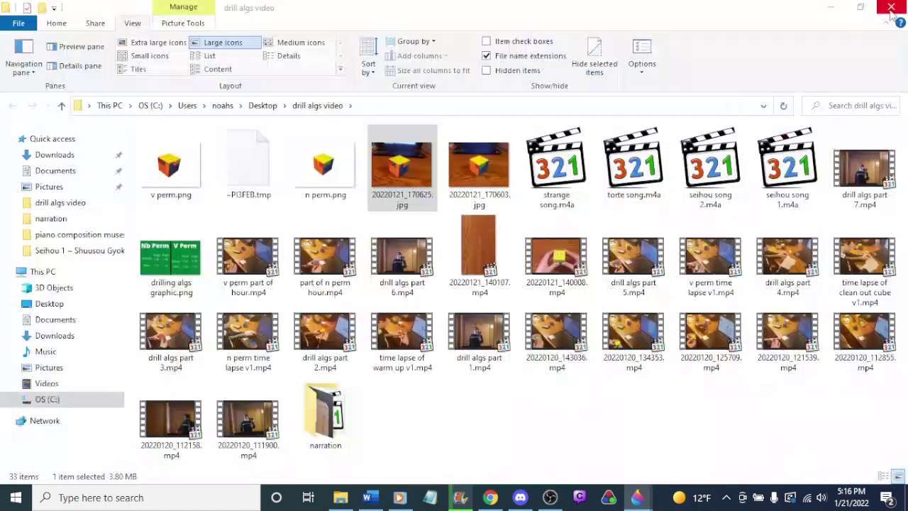
pyautogui.click(637, 497)
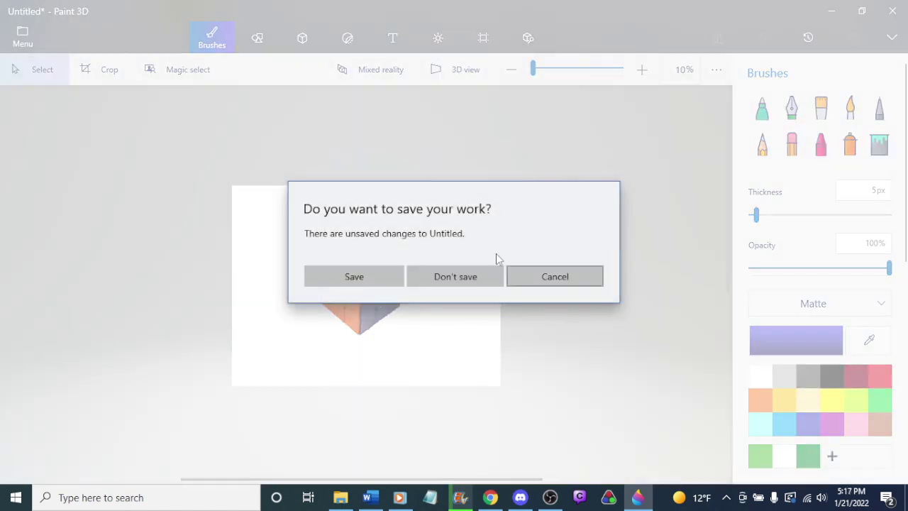
pyautogui.click(454, 275)
# Step: Switch to the blank Canva design in Chrome and name it drill algs thumb
pyautogui.click(504, 497)
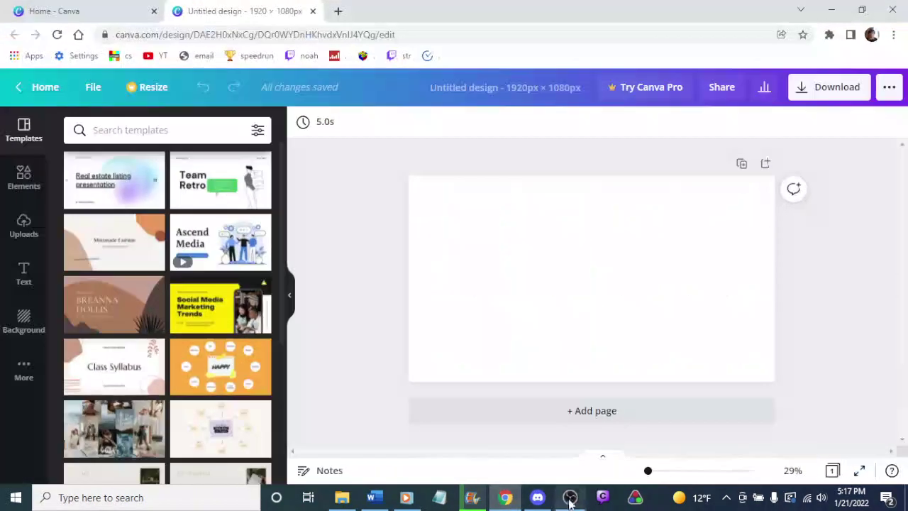
pyautogui.click(570, 497)
pyautogui.click(571, 499)
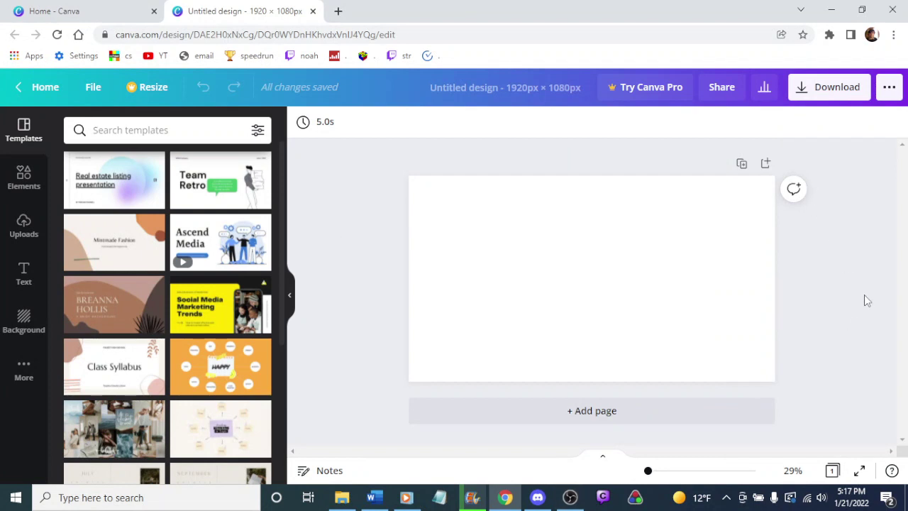
pyautogui.click(524, 90)
pyautogui.press('BackSpace')
pyautogui.write('drill algs thumb')
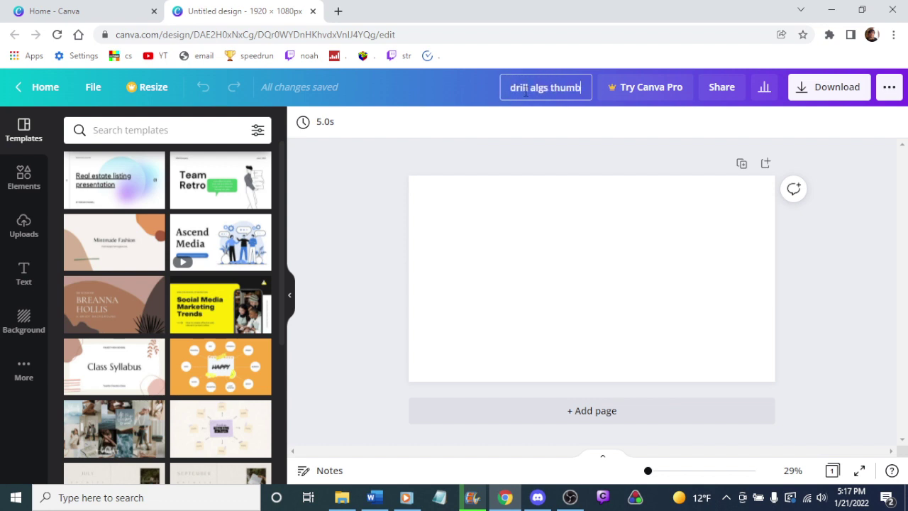
pyautogui.press('Return')
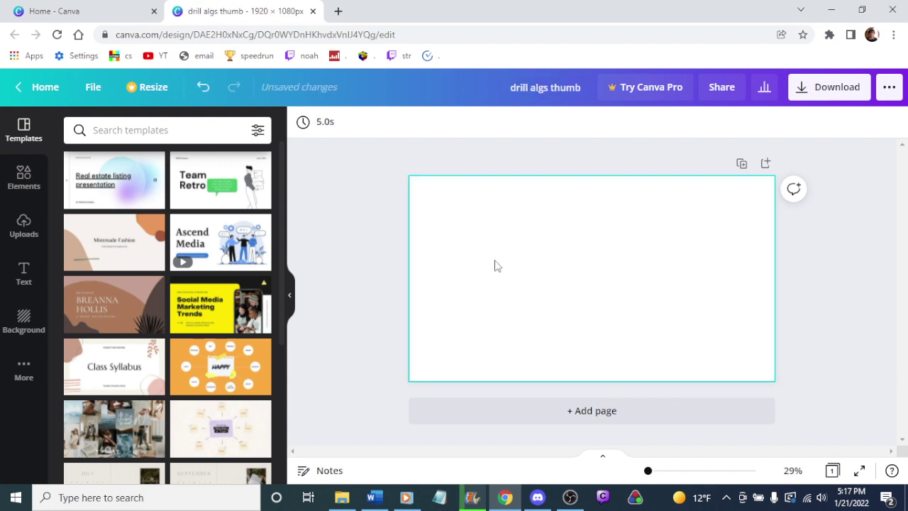
# Step: Set the page background to the dark green default color
pyautogui.click(495, 266)
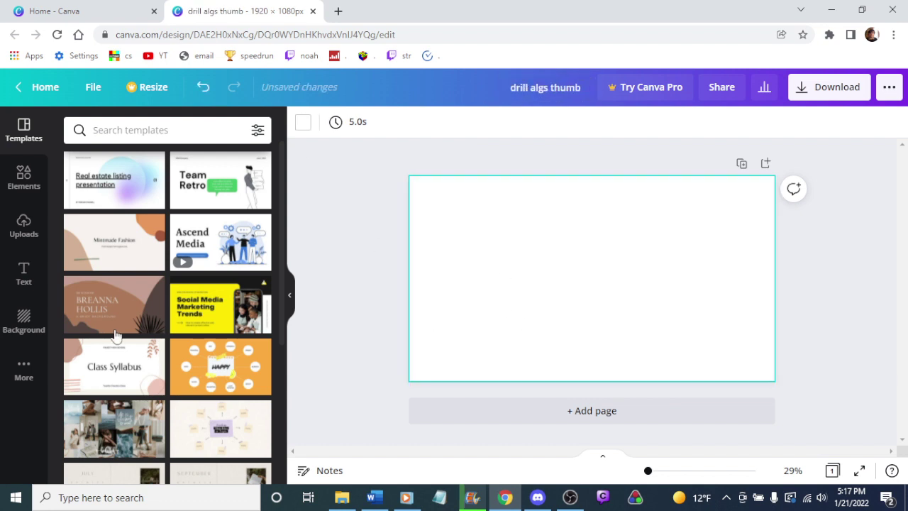
pyautogui.click(303, 122)
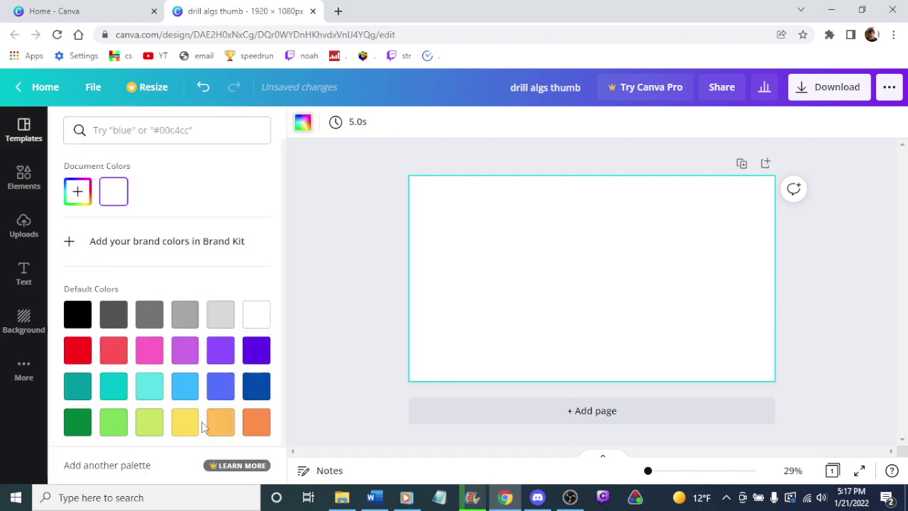
pyautogui.click(77, 425)
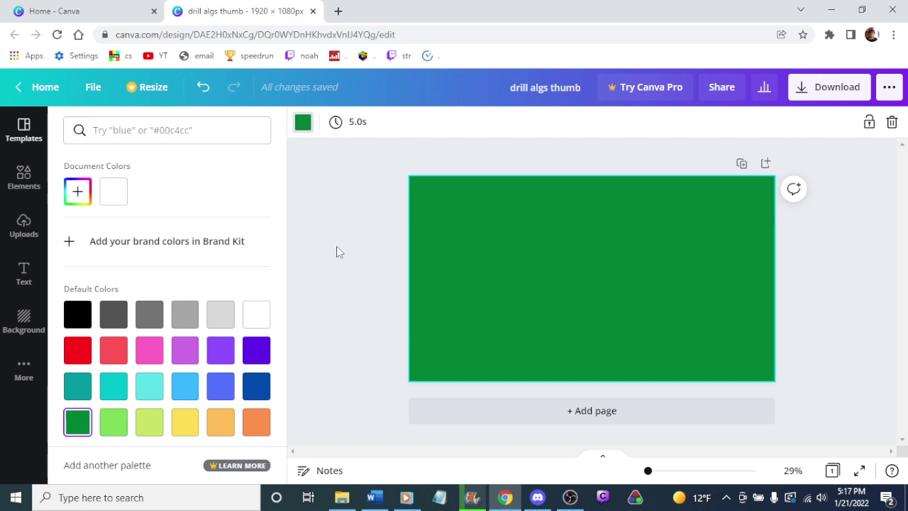
# Step: Upload v perm.png and n perm.png from the drill algs video folder to the Canva design's uploads
pyautogui.click(342, 497)
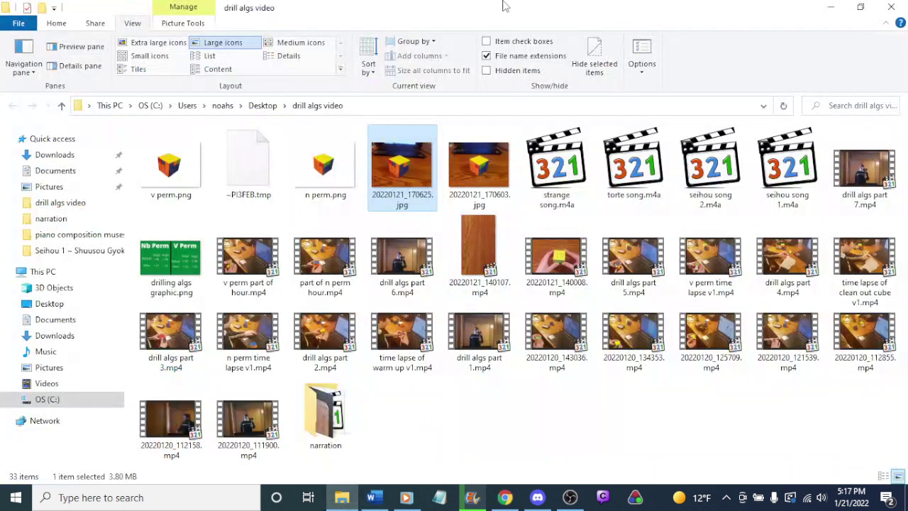
pyautogui.moveTo(506, 7); pyautogui.dragTo(517, 133)
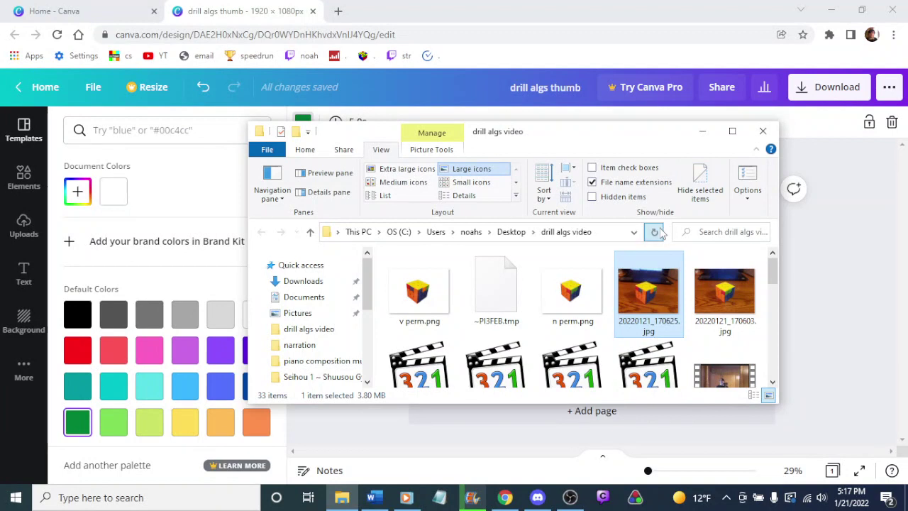
pyautogui.keyDown('ctrl'); pyautogui.click(568, 322); pyautogui.keyUp('ctrl')
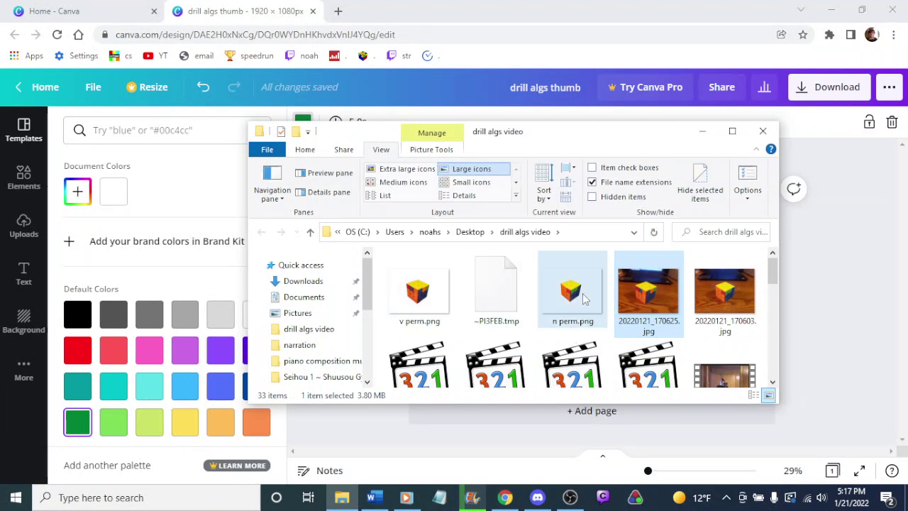
pyautogui.keyDown('ctrl'); pyautogui.click(418, 297); pyautogui.keyUp('ctrl')
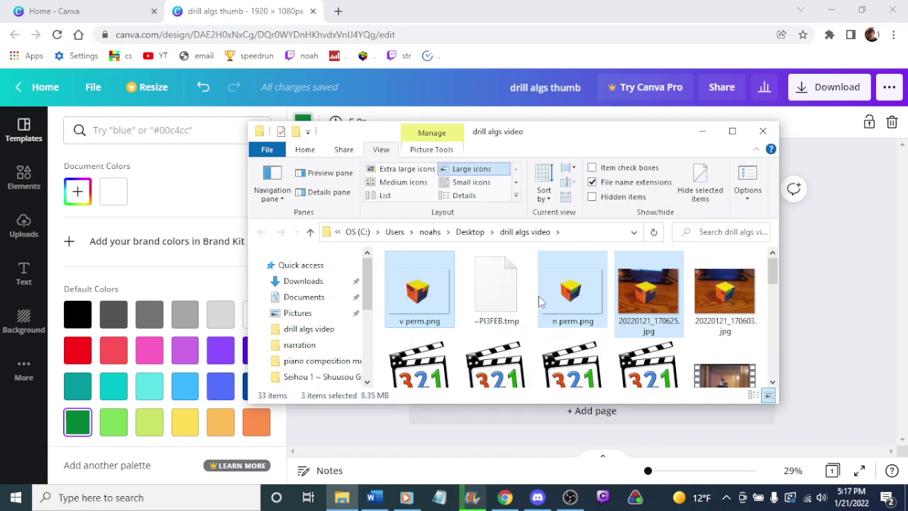
pyautogui.moveTo(30, 324); pyautogui.dragTo(660, 312)
pyautogui.keyDown('ctrl'); pyautogui.click(680, 339); pyautogui.keyUp('ctrl')
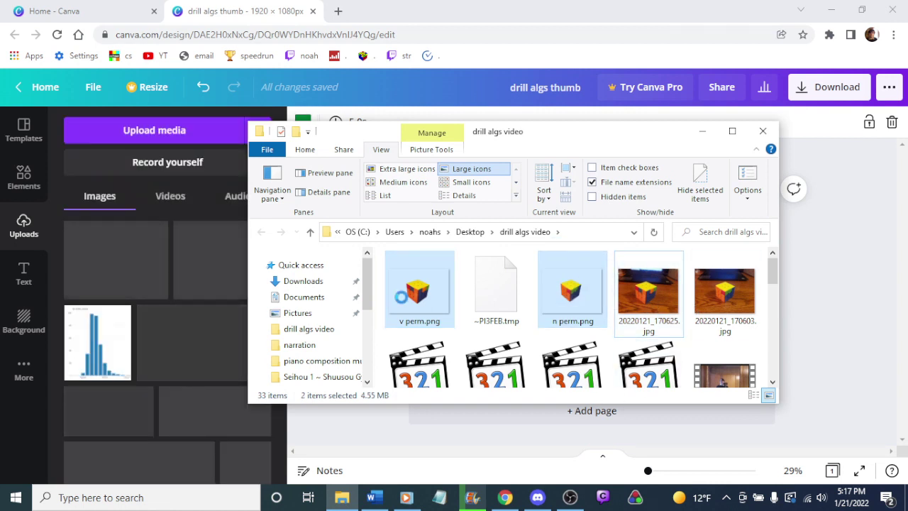
pyautogui.moveTo(408, 294); pyautogui.dragTo(145, 301)
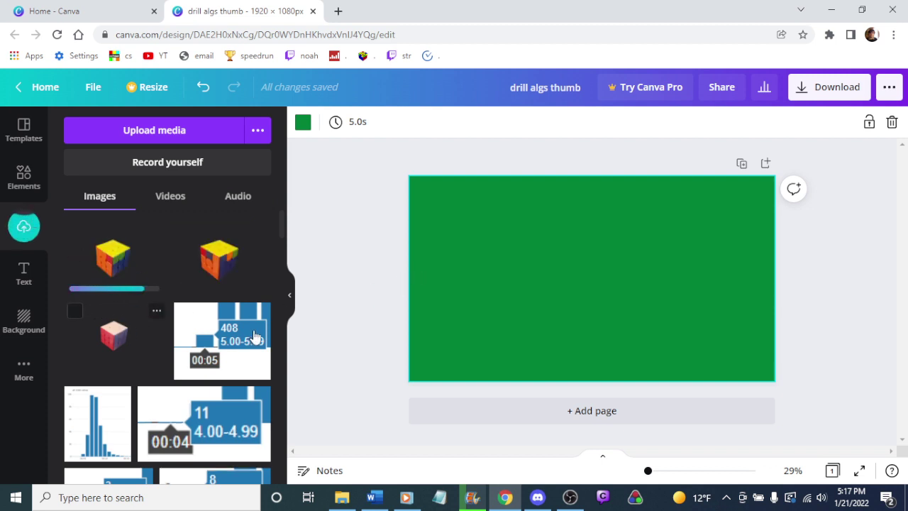
# Step: Add the two newly uploaded cube cutouts to the page and place them side by side in its right half
pyautogui.click(112, 259)
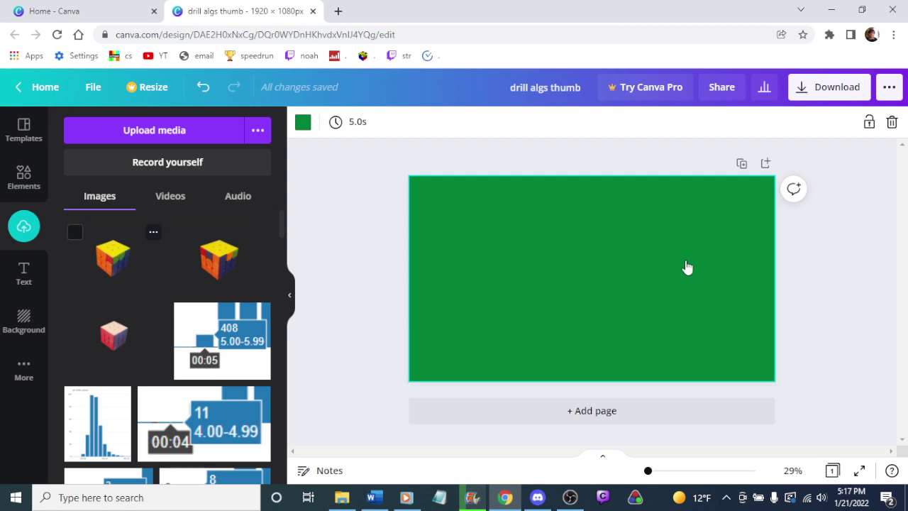
pyautogui.click(218, 270)
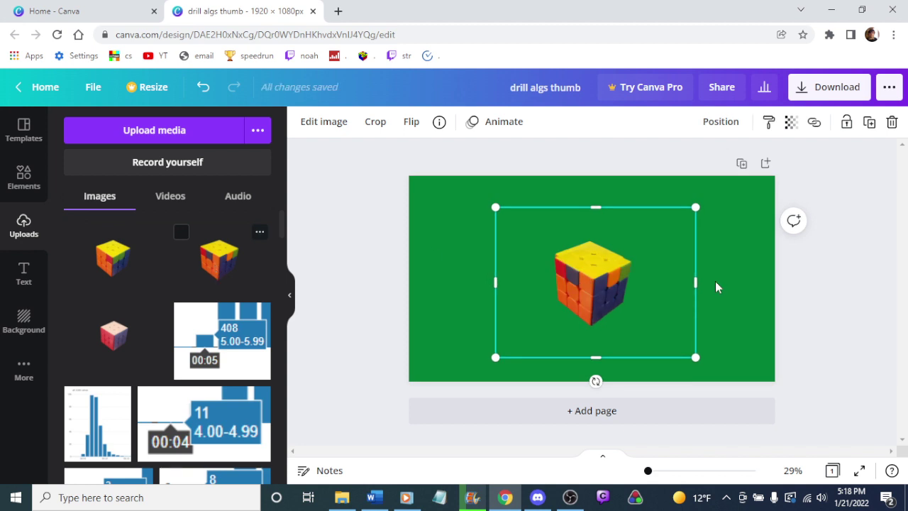
pyautogui.moveTo(588, 285); pyautogui.dragTo(673, 276)
pyautogui.moveTo(571, 264); pyautogui.dragTo(566, 264)
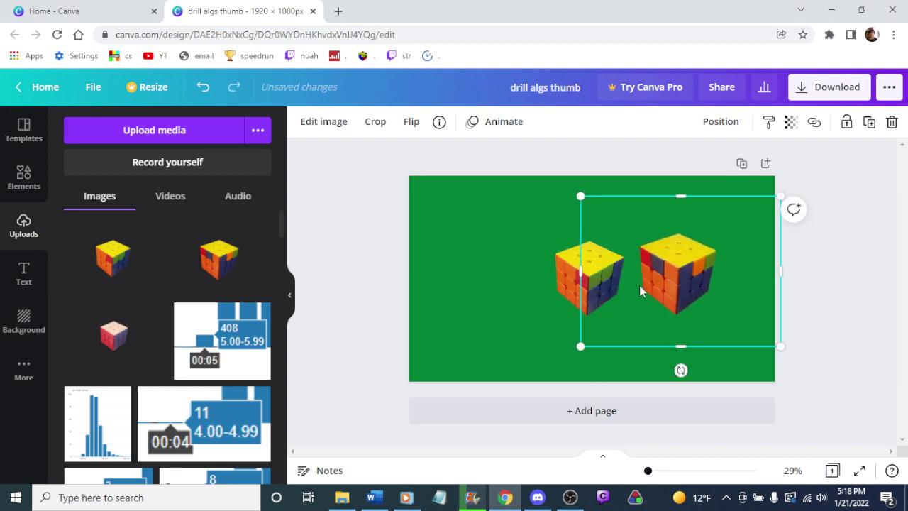
pyautogui.moveTo(685, 265); pyautogui.dragTo(723, 257)
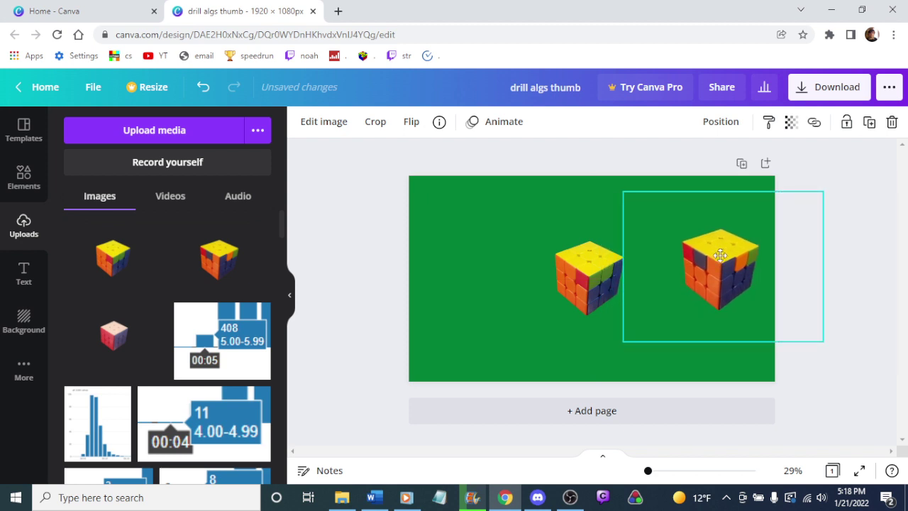
pyautogui.moveTo(582, 278); pyautogui.dragTo(624, 256)
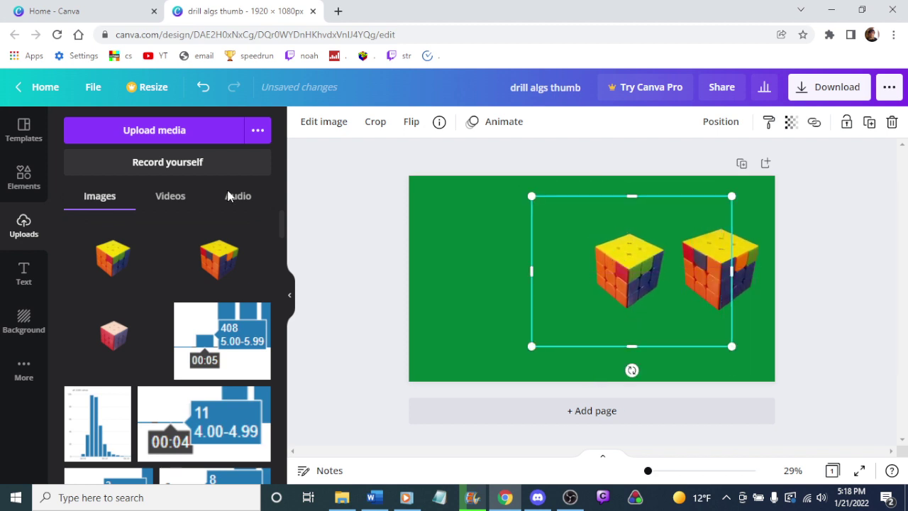
# Step: Add a heading to the page reading "Dumb vlog where I drill algs for 2 hours"
pyautogui.click(31, 284)
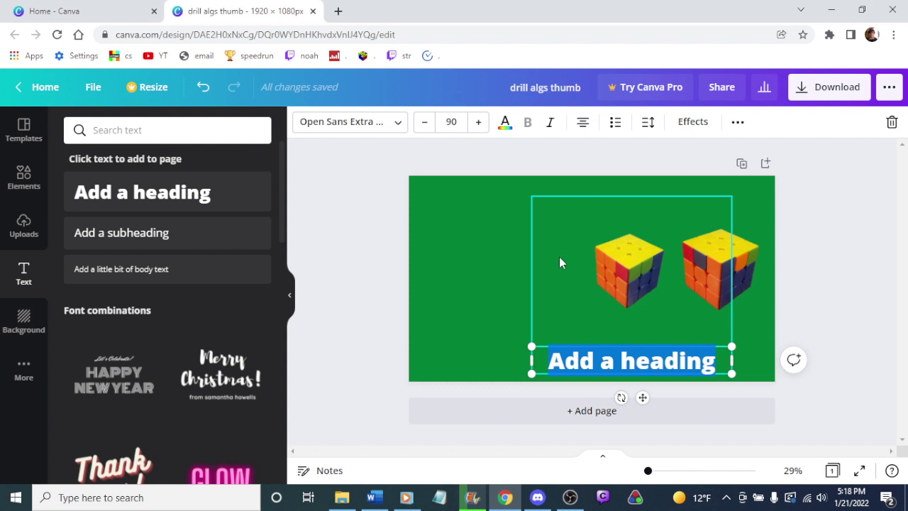
pyautogui.write('Dumb')
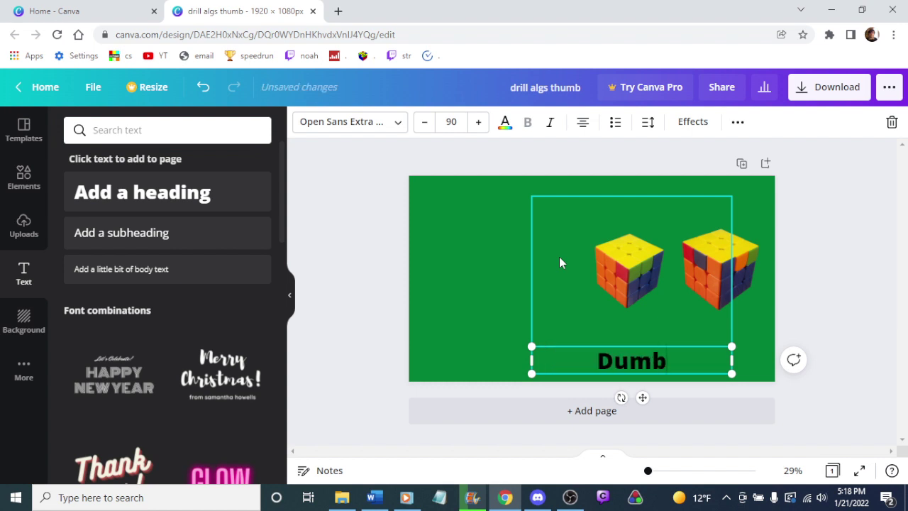
pyautogui.write(' vlog')
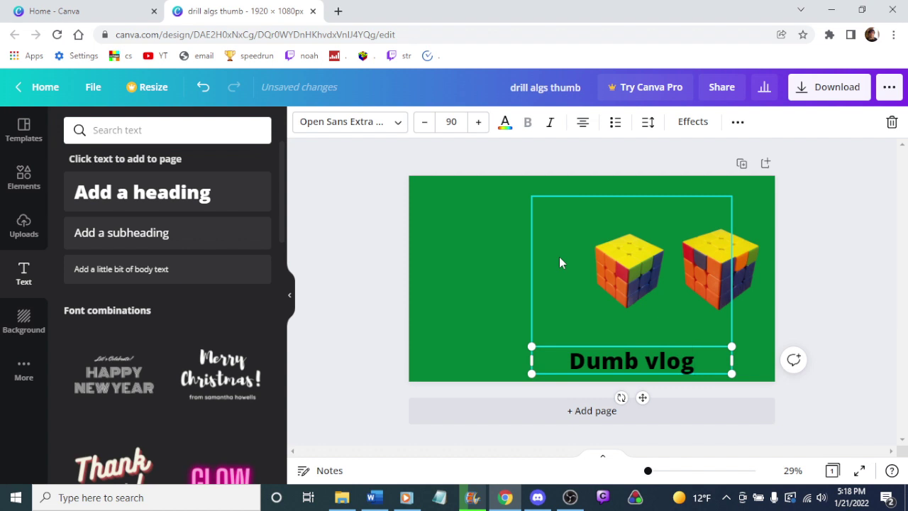
pyautogui.write(' where I')
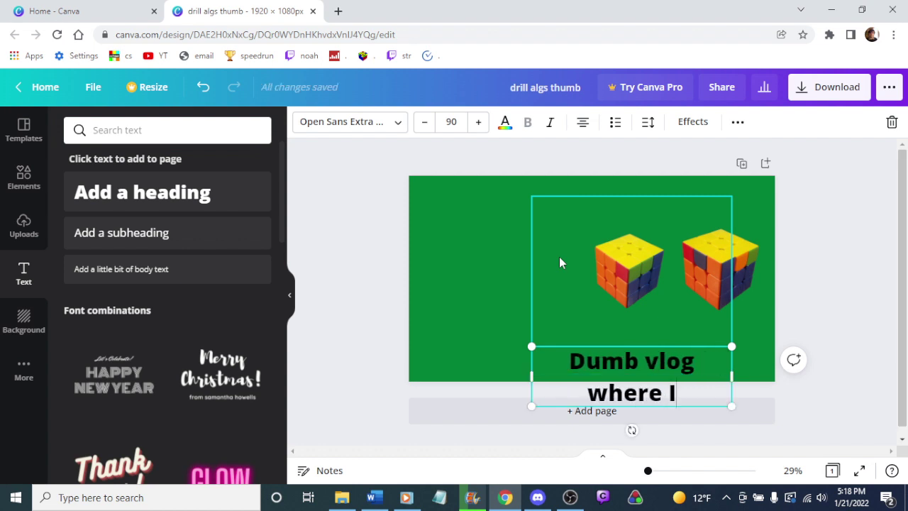
pyautogui.write(' drill')
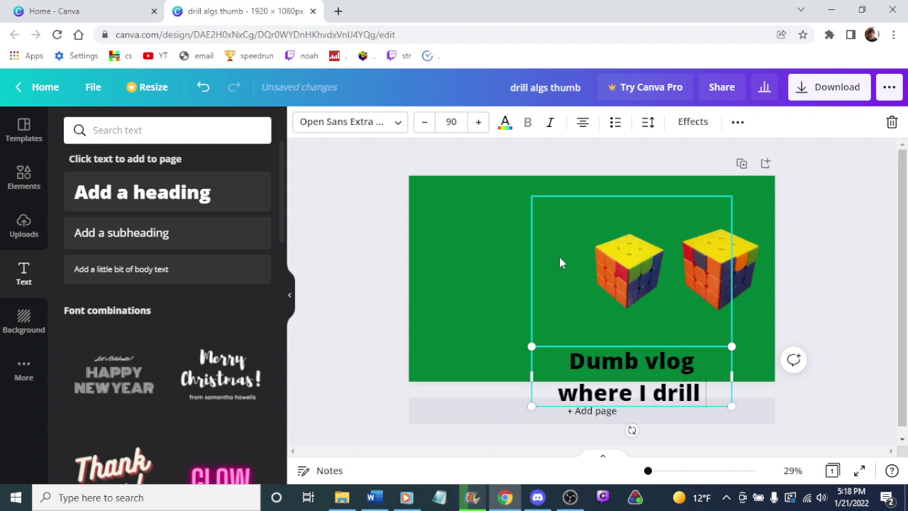
pyautogui.write(' algs for')
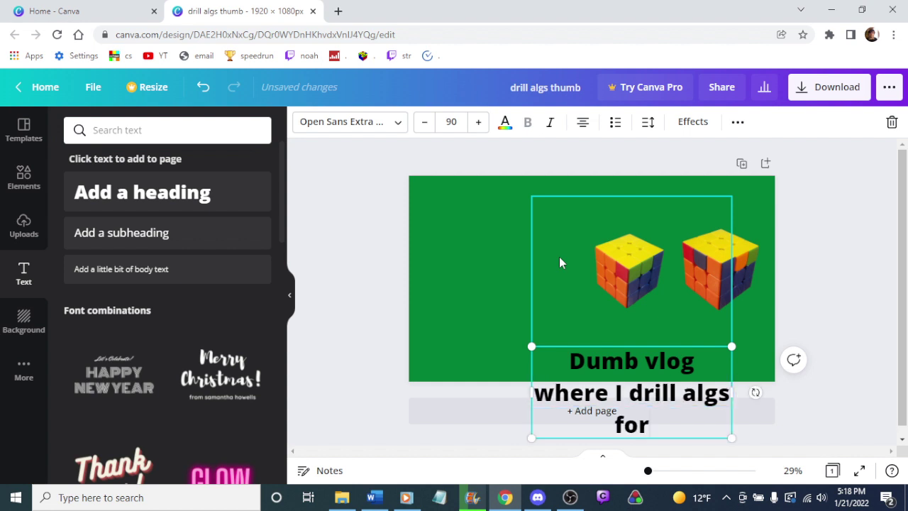
pyautogui.write(' 2 hours')
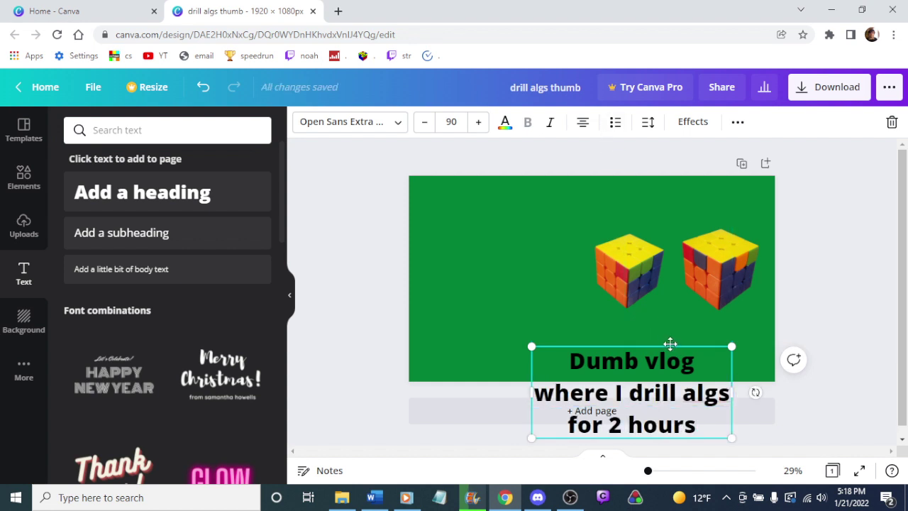
# Step: Move the heading up into the left half of the page, level with the cubes
pyautogui.moveTo(670, 345); pyautogui.dragTo(588, 266)
pyautogui.moveTo(561, 234); pyautogui.dragTo(563, 217)
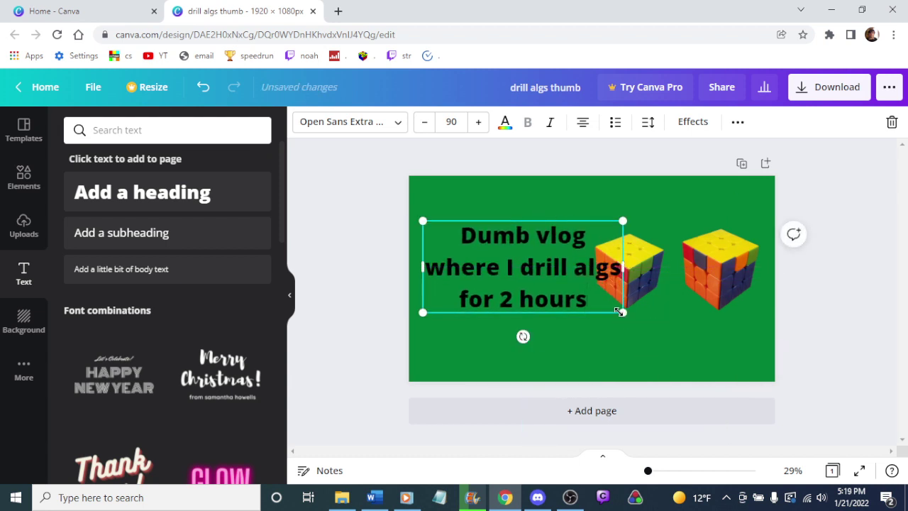
pyautogui.moveTo(623, 315); pyautogui.dragTo(613, 330)
# Step: Color the heading white and break its line after "where I"
pyautogui.click(505, 128)
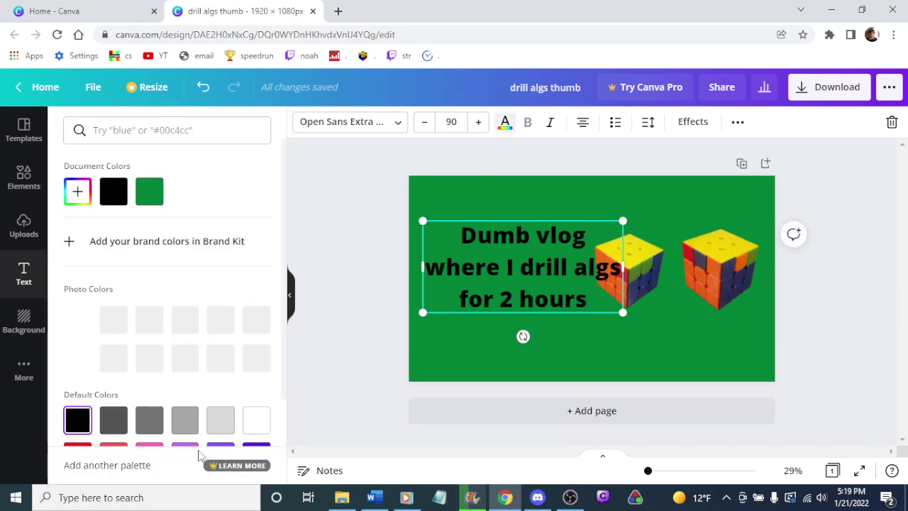
pyautogui.click(261, 419)
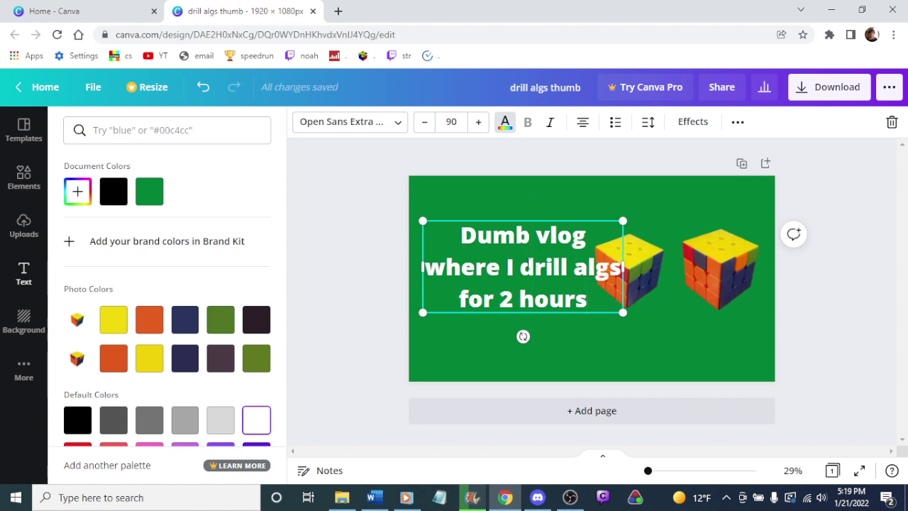
pyautogui.press('Return')
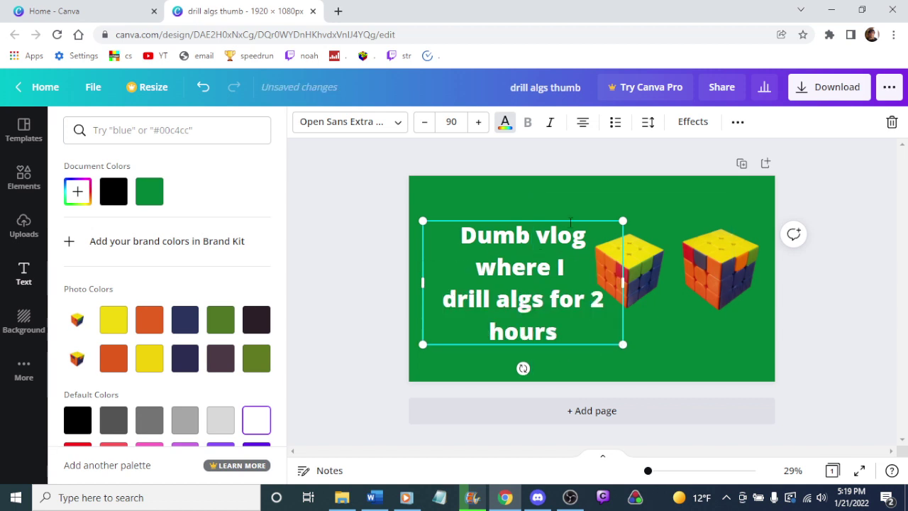
# Step: Try the heading in the page's upper-left corner at font size 82.3, and undo the moving and resizing
pyautogui.moveTo(570, 221); pyautogui.dragTo(575, 170)
pyautogui.press('Down')
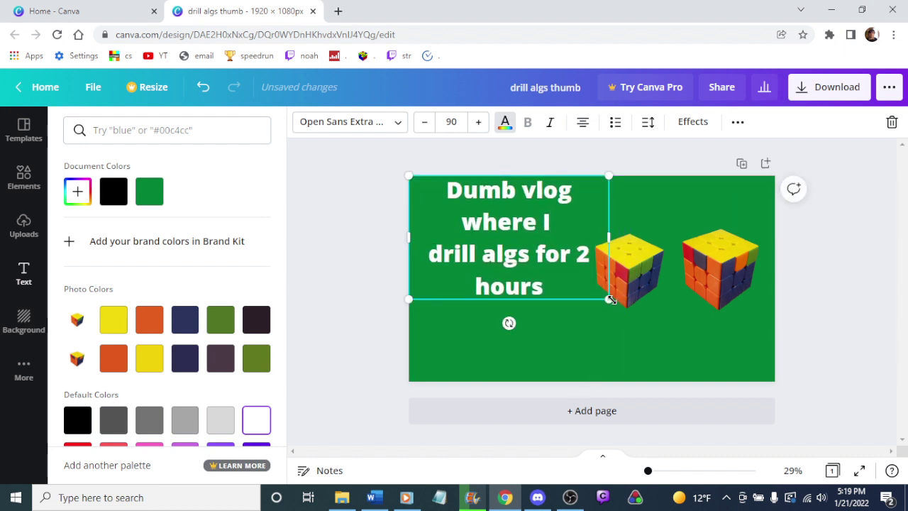
pyautogui.moveTo(608, 298); pyautogui.dragTo(590, 291)
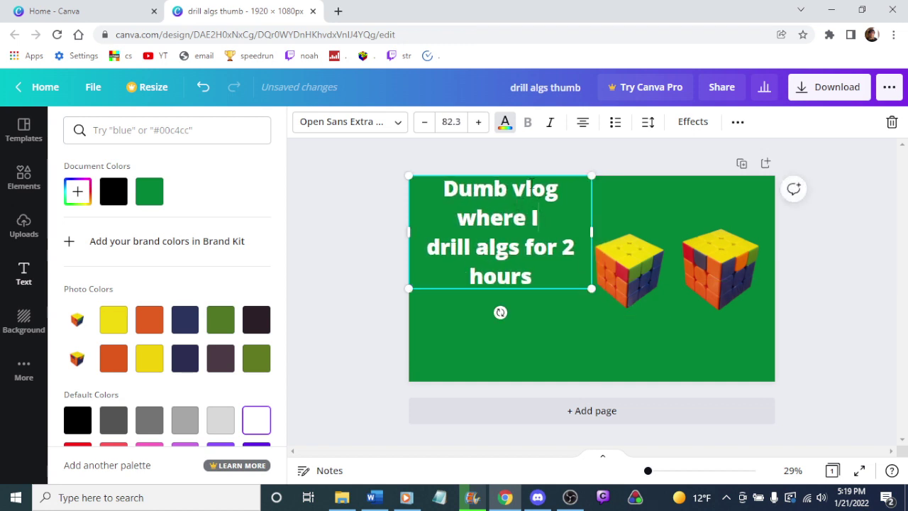
pyautogui.moveTo(524, 177); pyautogui.dragTo(524, 223)
pyautogui.moveTo(409, 284); pyautogui.dragTo(427, 285)
pyautogui.hotkey('ctrl', 'shift', '.')
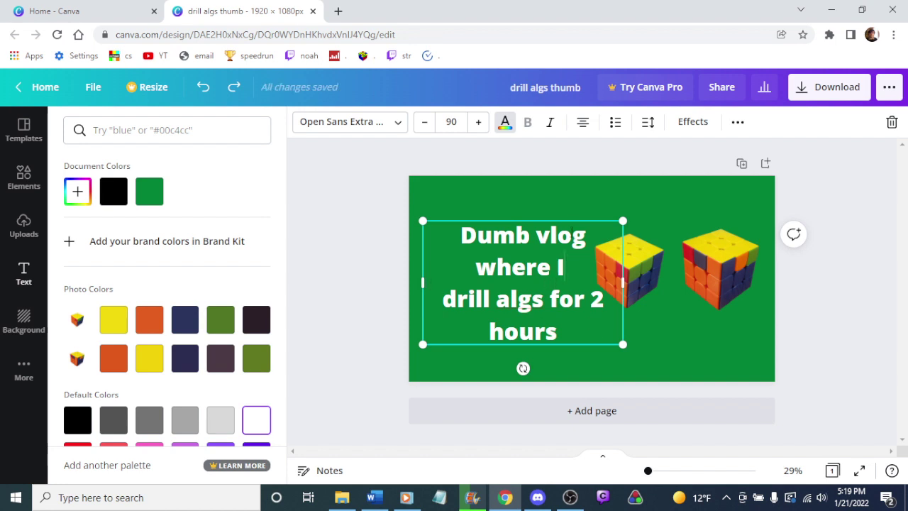
# Step: Shift the heading left, away from the cubes, and center it vertically on the page
pyautogui.moveTo(576, 218); pyautogui.dragTo(549, 216)
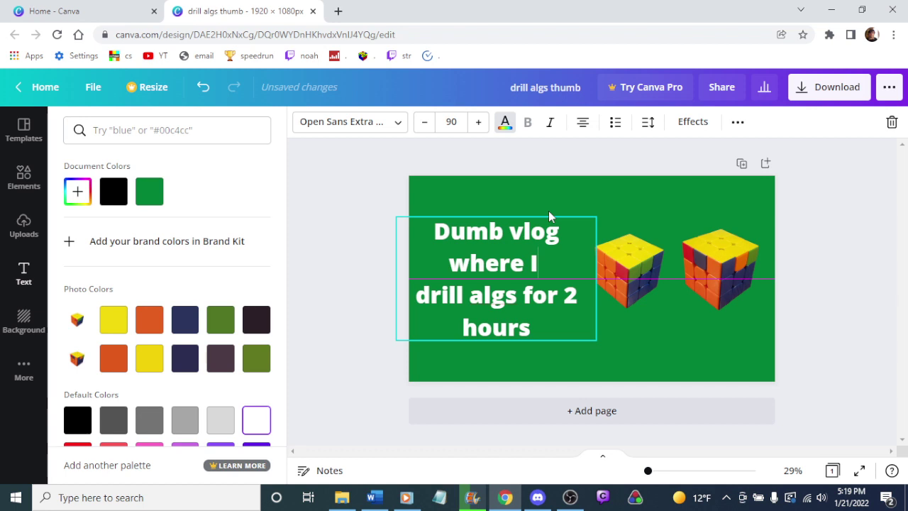
pyautogui.moveTo(549, 211); pyautogui.dragTo(548, 211)
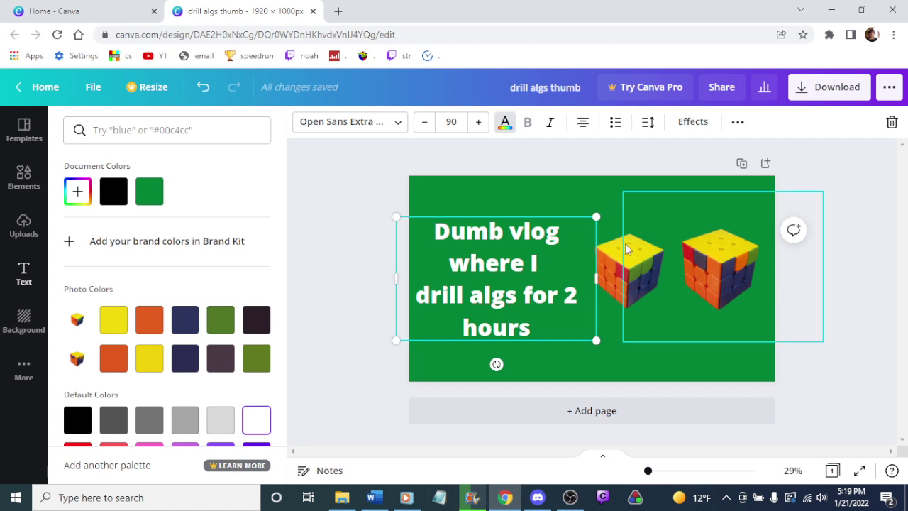
# Step: Enlarge the right cube and position it against the right edge of the page
pyautogui.click(714, 268)
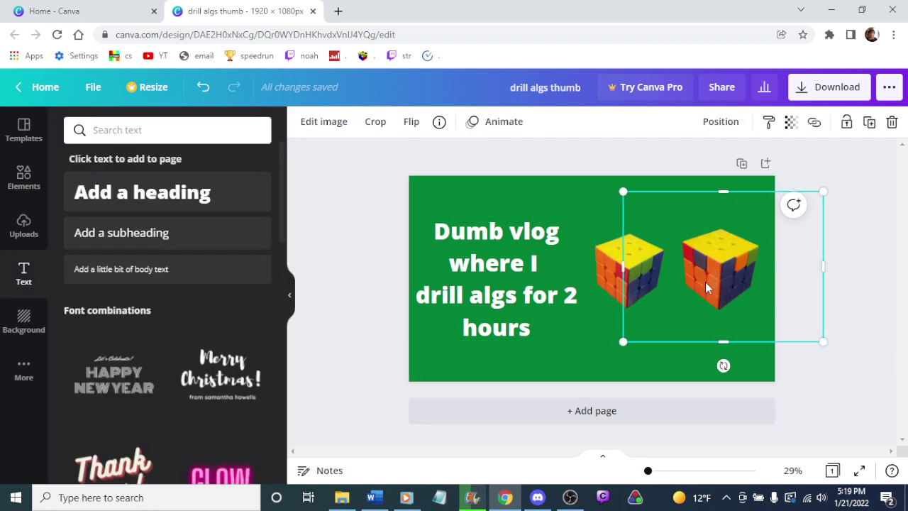
pyautogui.moveTo(622, 341); pyautogui.dragTo(564, 383)
pyautogui.moveTo(709, 298); pyautogui.dragTo(727, 281)
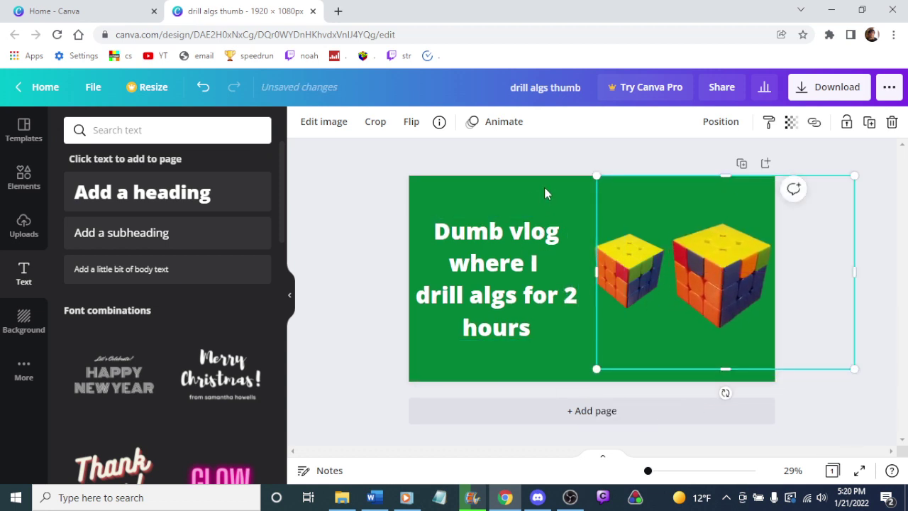
# Step: Send the enlarged right cube image one layer backward so the left cube can be selected
pyautogui.click(544, 187)
pyautogui.click(633, 270)
pyautogui.doubleClick(638, 271)
pyautogui.rightClick(640, 274)
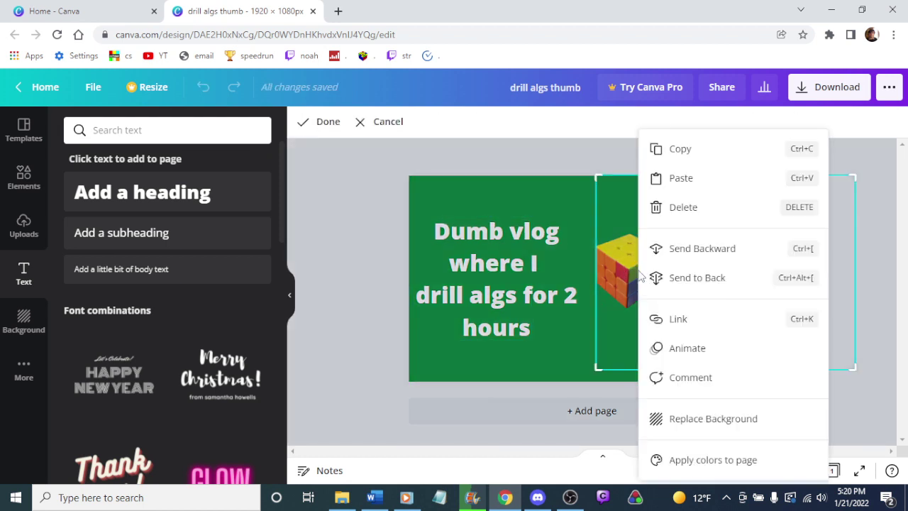
pyautogui.click(689, 249)
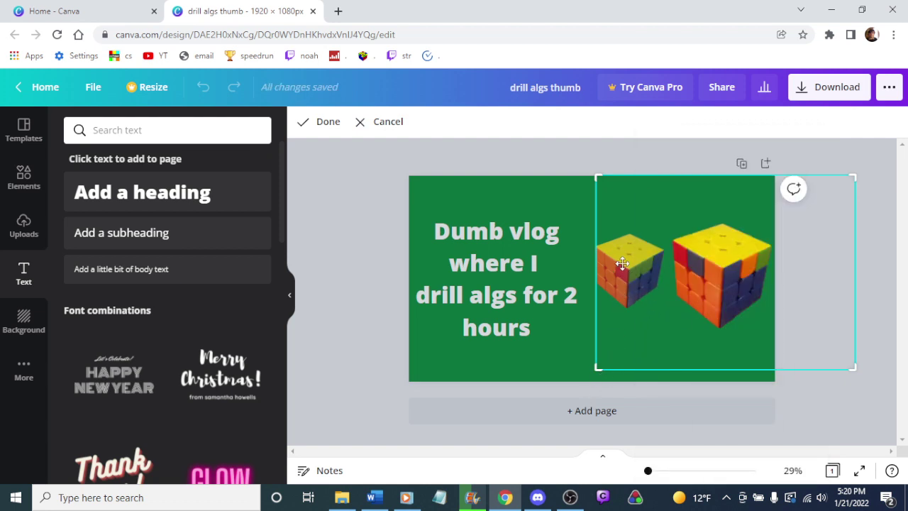
pyautogui.press('Return')
# Step: Enlarge the left cube to match the right one and position both closely side by side
pyautogui.click(633, 264)
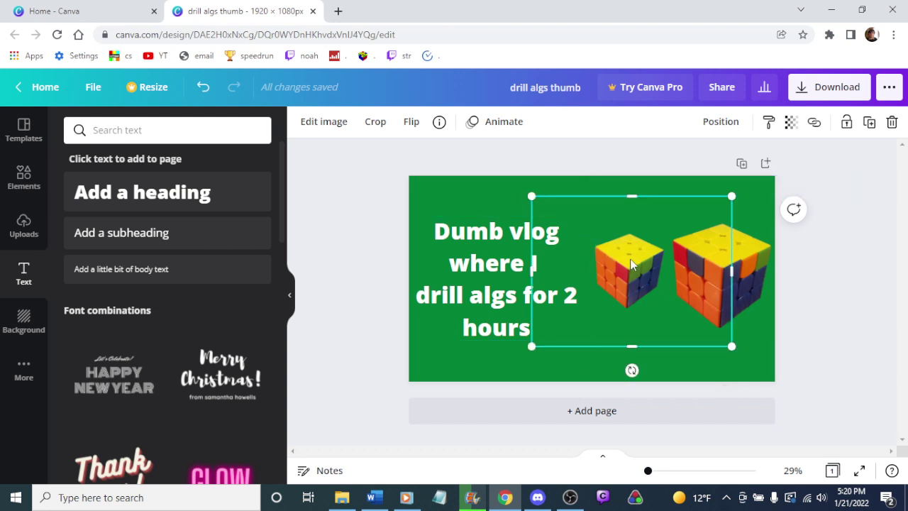
pyautogui.moveTo(532, 346); pyautogui.dragTo(461, 399)
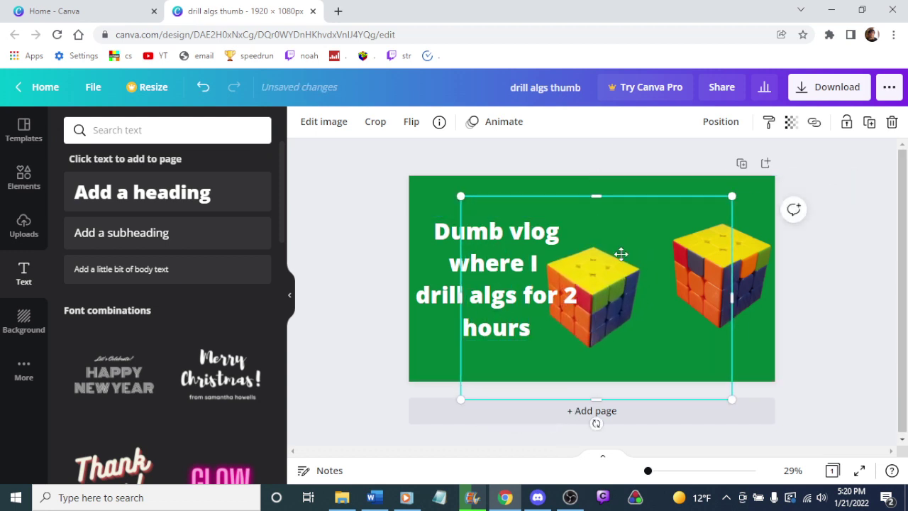
pyautogui.moveTo(619, 255); pyautogui.dragTo(646, 258)
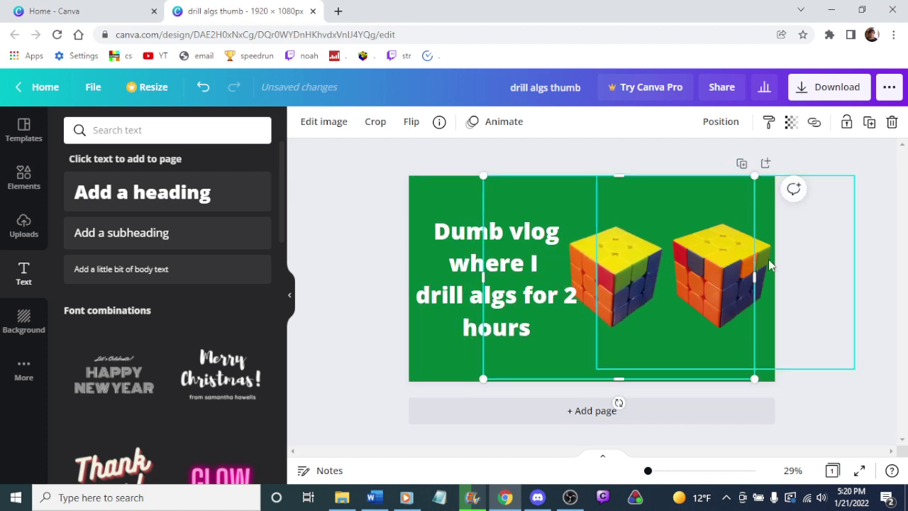
pyautogui.moveTo(768, 259); pyautogui.dragTo(751, 257)
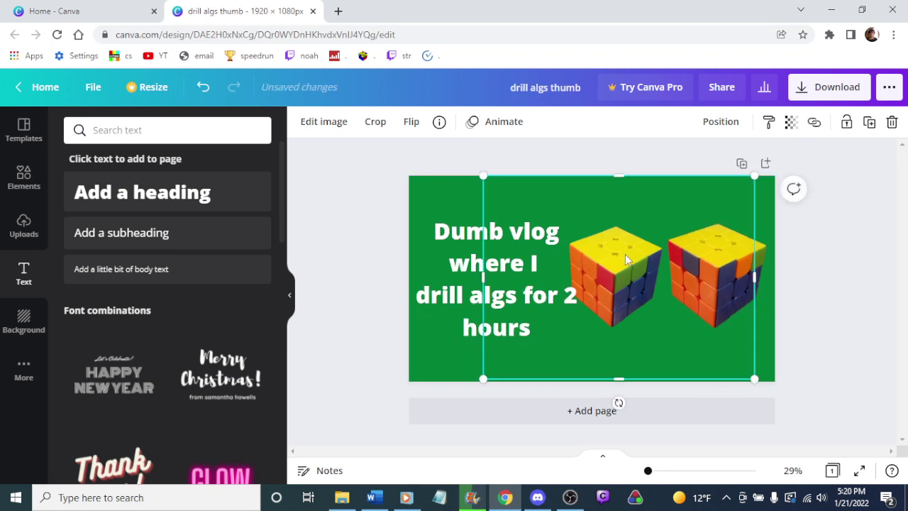
pyautogui.moveTo(627, 270); pyautogui.dragTo(631, 259)
# Step: Nudge the heading slightly up and left, clear of the left cube
pyautogui.click(500, 233)
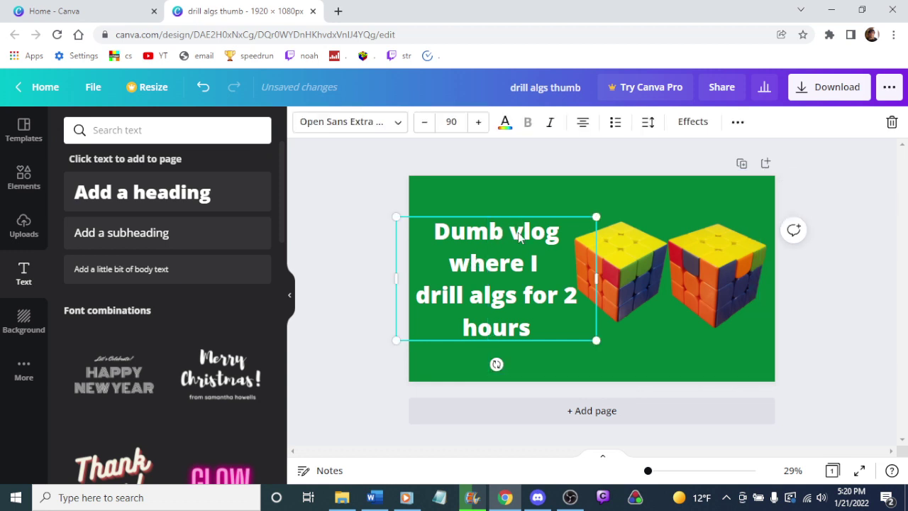
pyautogui.moveTo(520, 232); pyautogui.dragTo(515, 225)
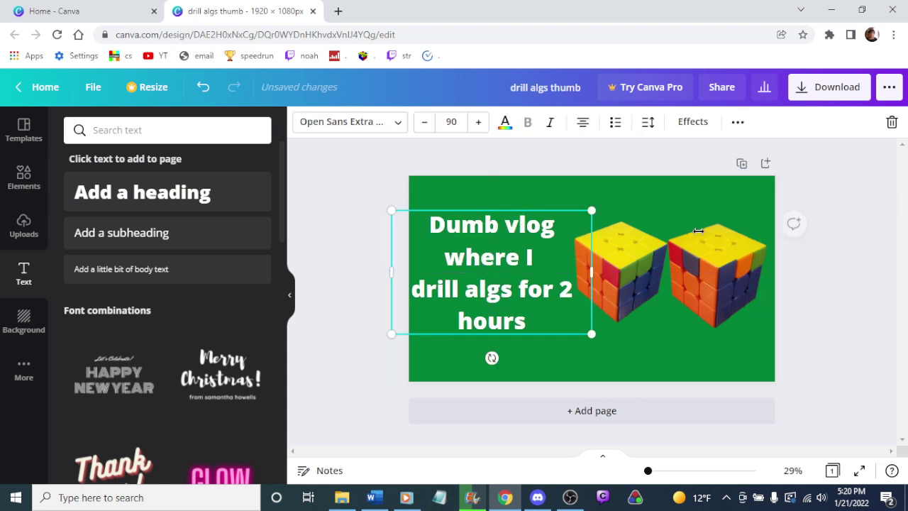
pyautogui.click(858, 280)
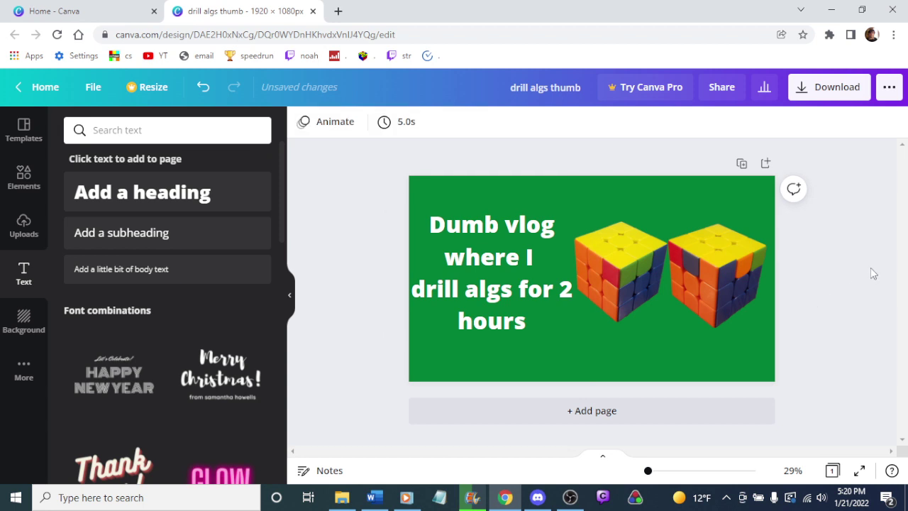
pyautogui.click(686, 312)
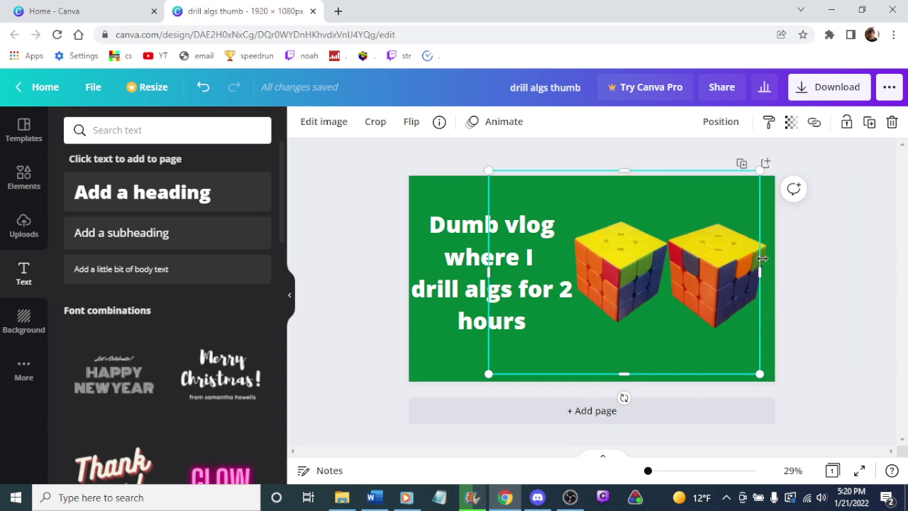
pyautogui.doubleClick(731, 264)
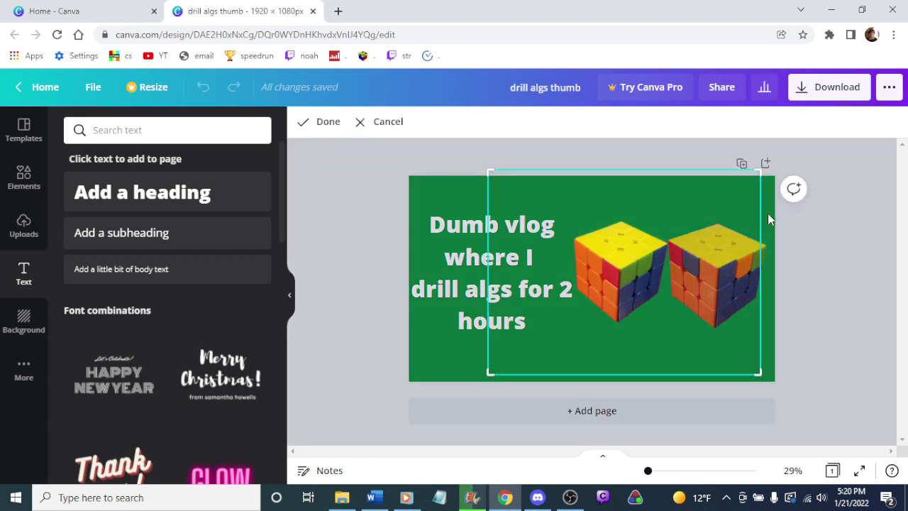
pyautogui.click(771, 220)
pyautogui.click(816, 245)
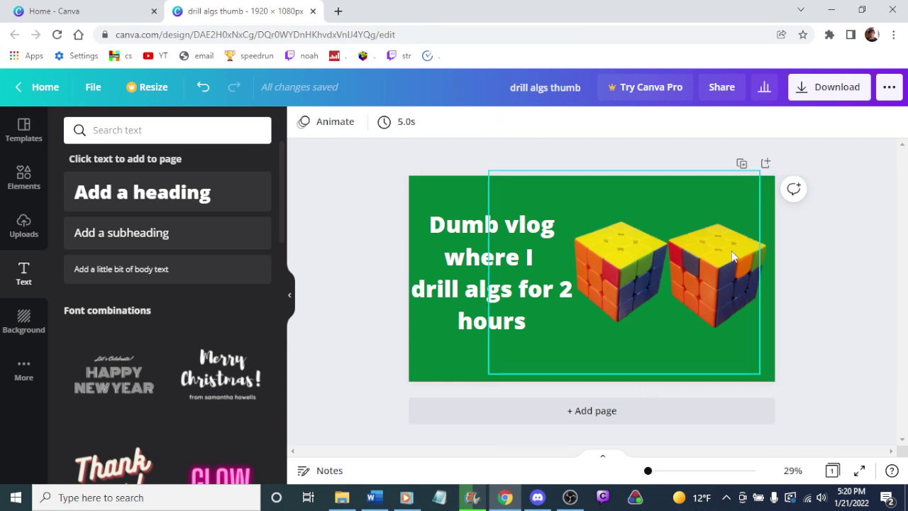
# Step: Shrink the right cube image to about 1,296 × 972 and shift it slightly left to line up with the left cube
pyautogui.click(762, 248)
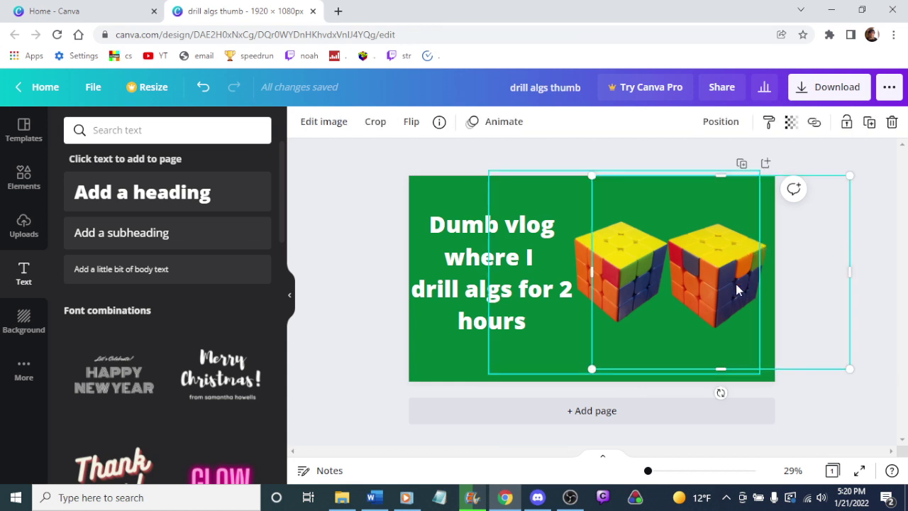
pyautogui.moveTo(592, 369); pyautogui.dragTo(602, 364)
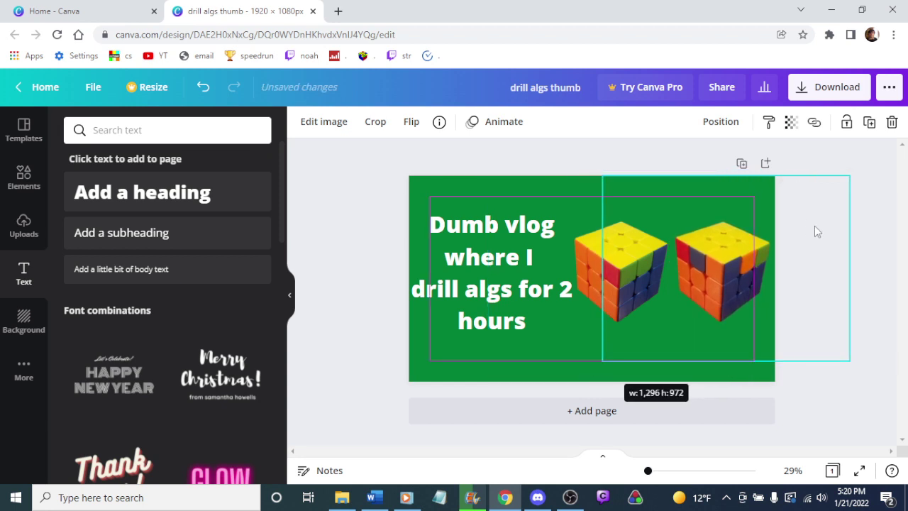
pyautogui.moveTo(766, 269); pyautogui.dragTo(763, 266)
pyautogui.click(883, 215)
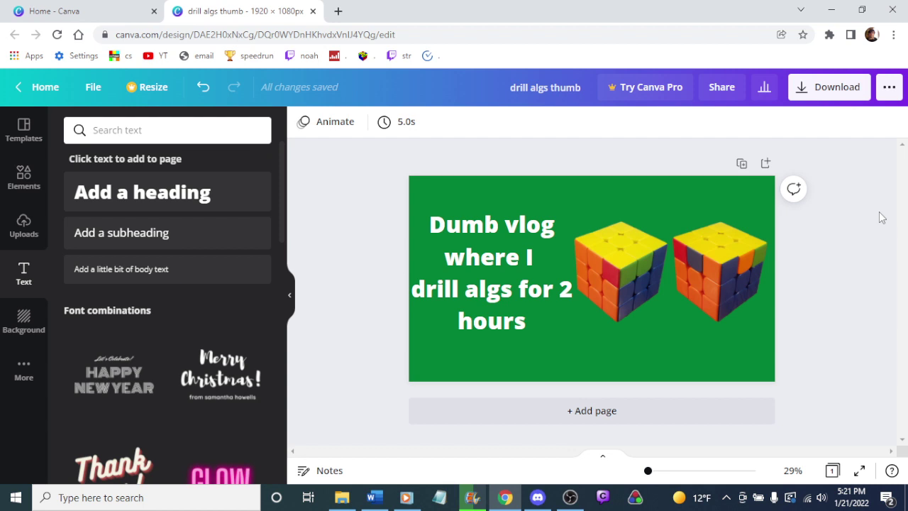
# Step: Insert a line break before the "2" in the heading to put "2 hours" together on the last line
pyautogui.click(564, 293)
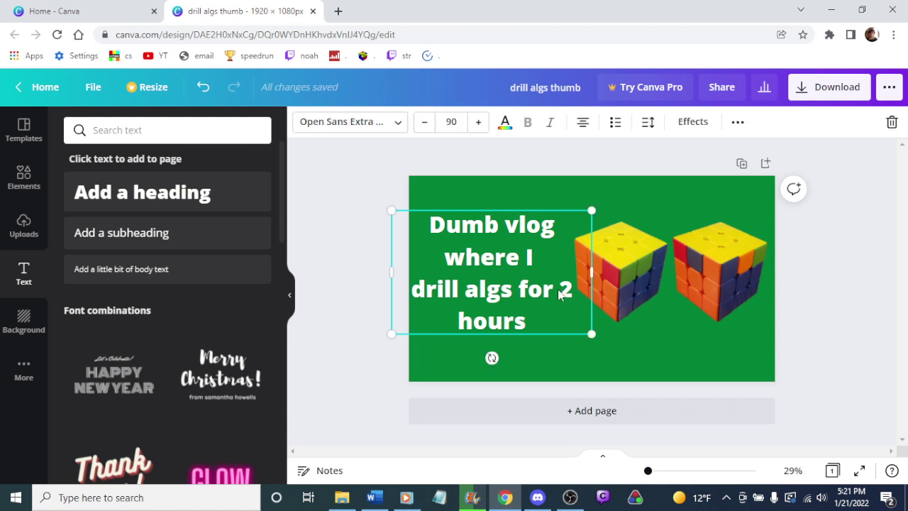
pyautogui.click(564, 291)
pyautogui.press('Return')
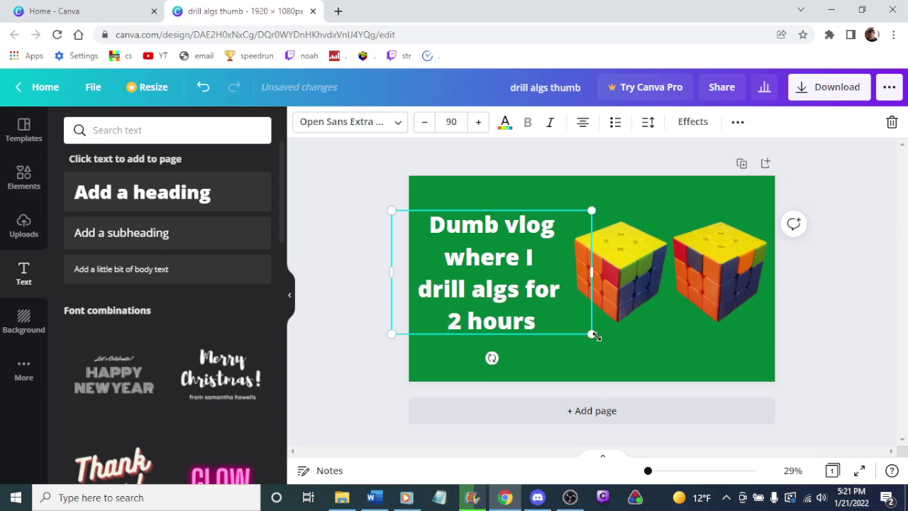
# Step: Enlarge the heading text to size 93.5 and nudge it slightly up beside the cubes
pyautogui.moveTo(593, 334)
pyautogui.mouseDown()
pyautogui.moveTo(605, 344)
pyautogui.moveTo(598, 339)
pyautogui.mouseUp()
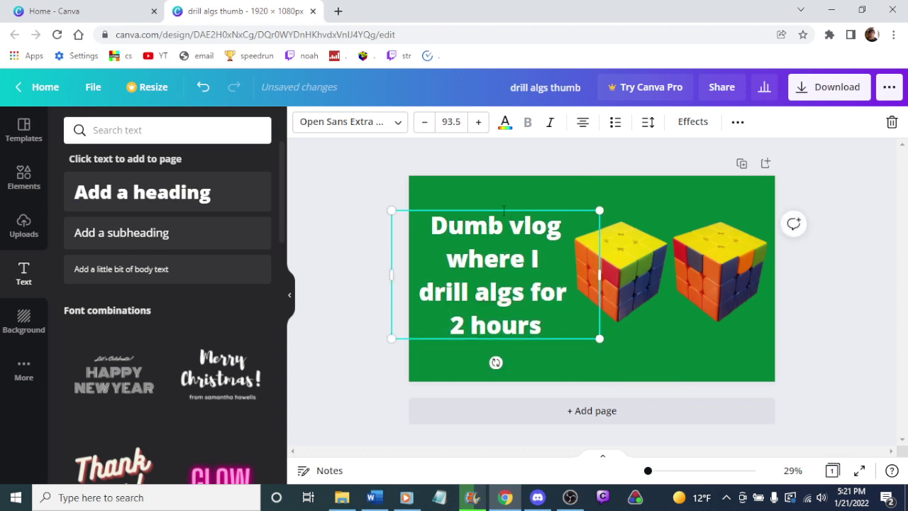
pyautogui.moveTo(502, 209); pyautogui.dragTo(502, 206)
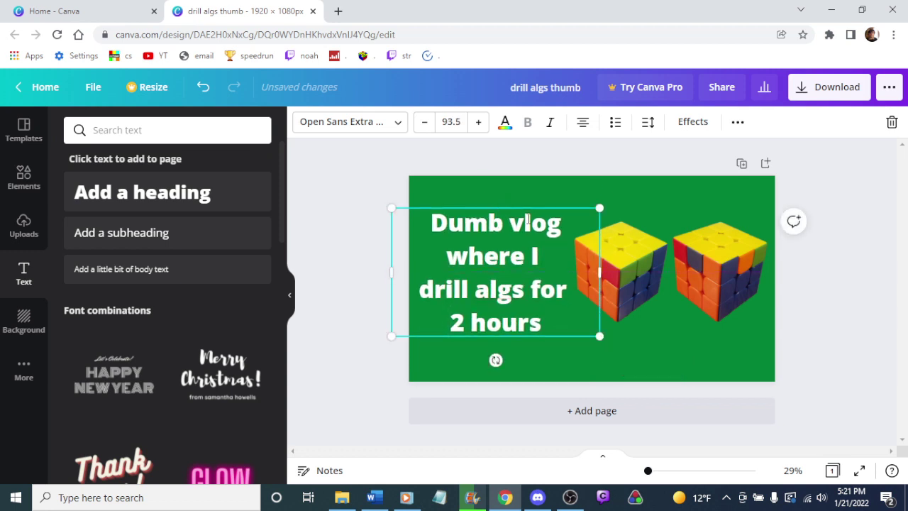
pyautogui.click(834, 262)
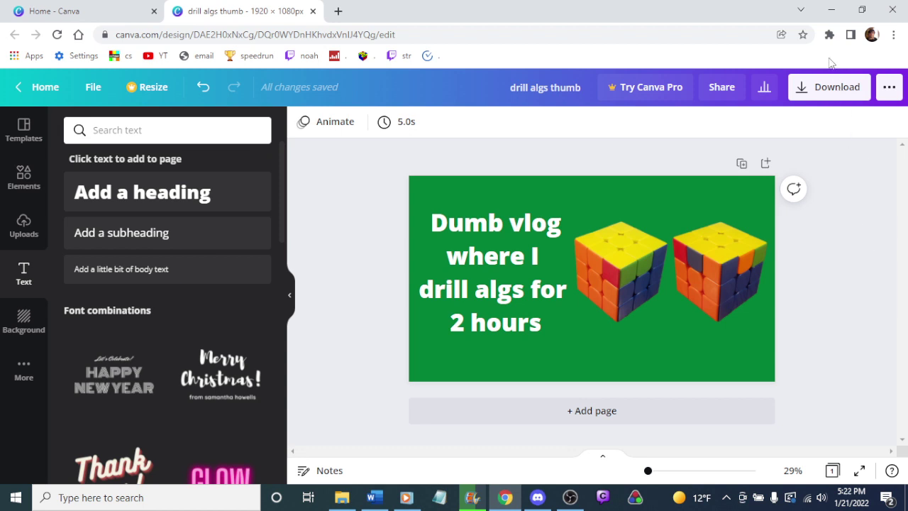
# Step: Download the finished design as a JPG at 1920 × 1080 px and dismiss the download notices
pyautogui.click(829, 94)
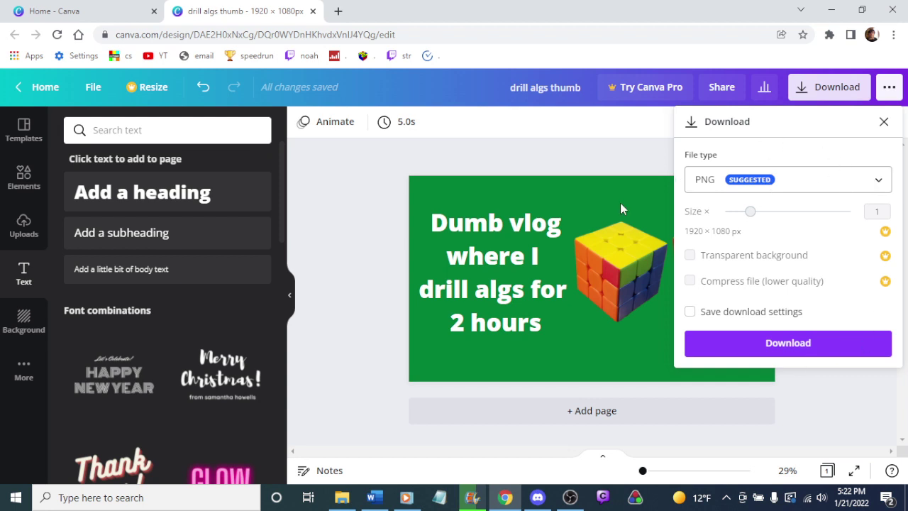
pyautogui.click(880, 181)
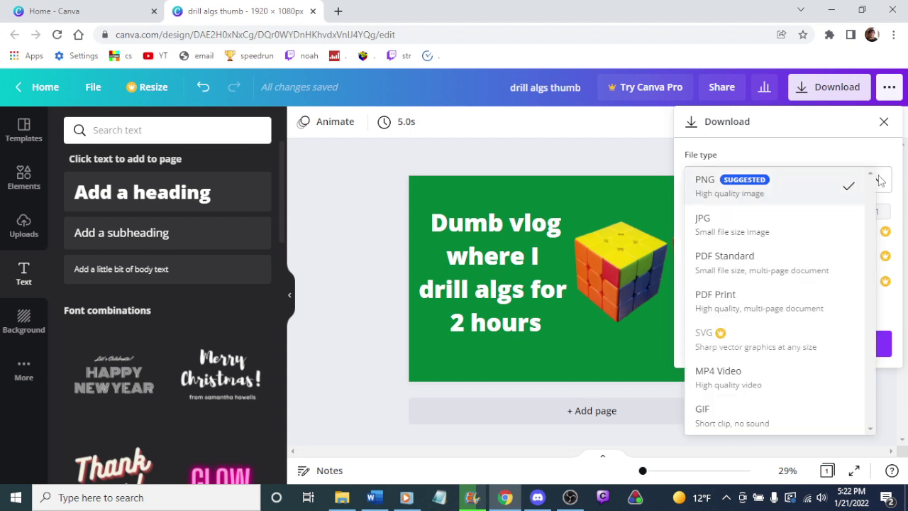
pyautogui.click(715, 226)
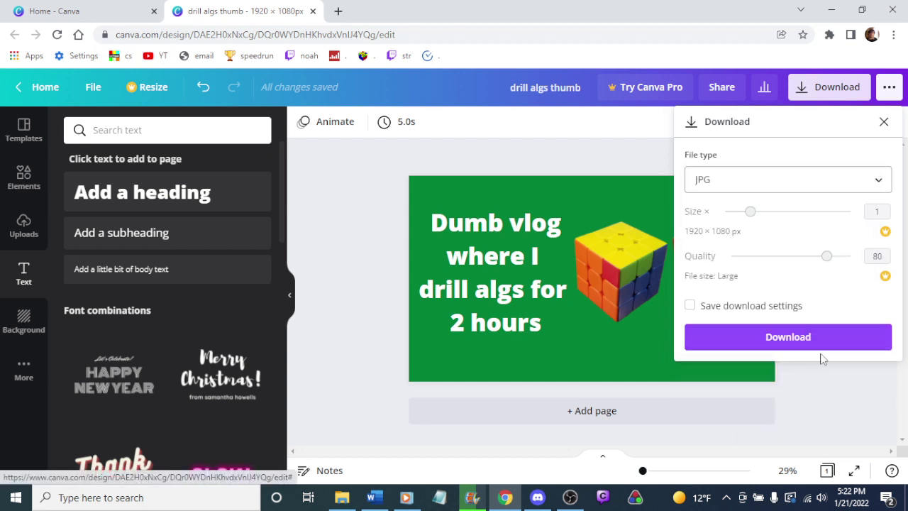
pyautogui.click(789, 339)
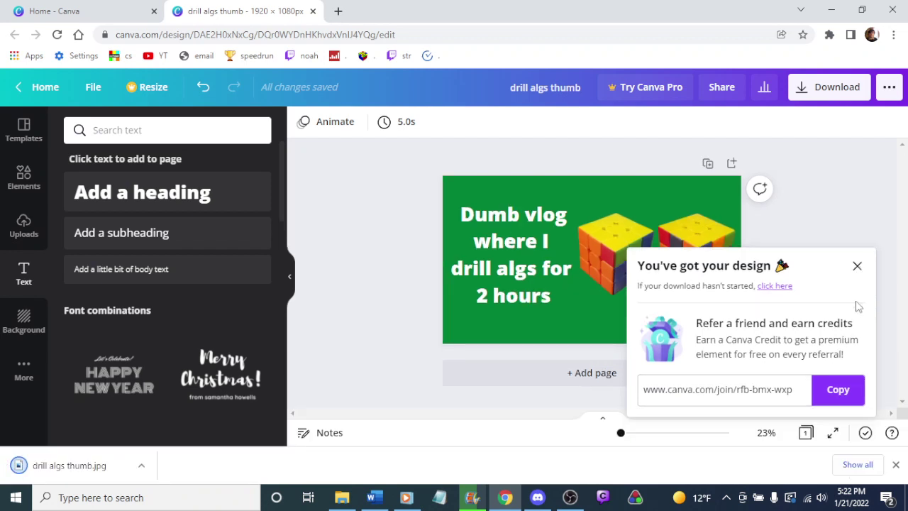
pyautogui.click(856, 266)
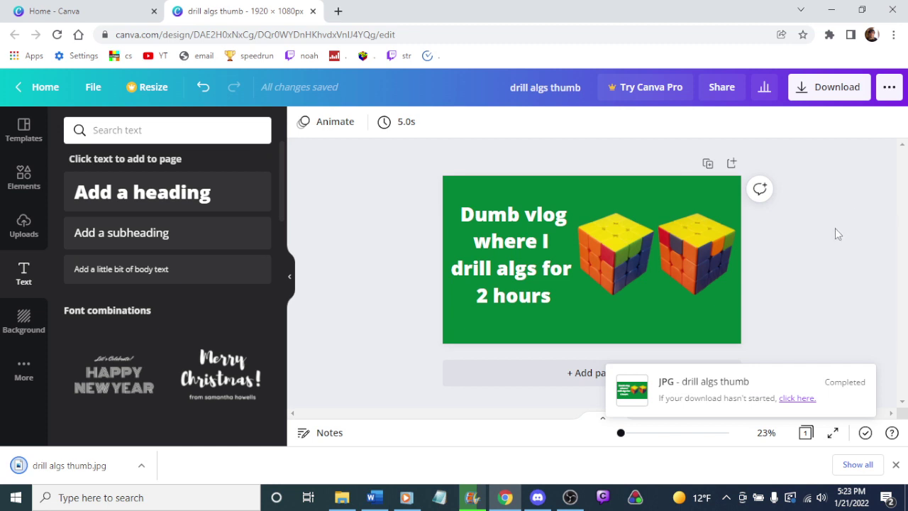
pyautogui.click(895, 465)
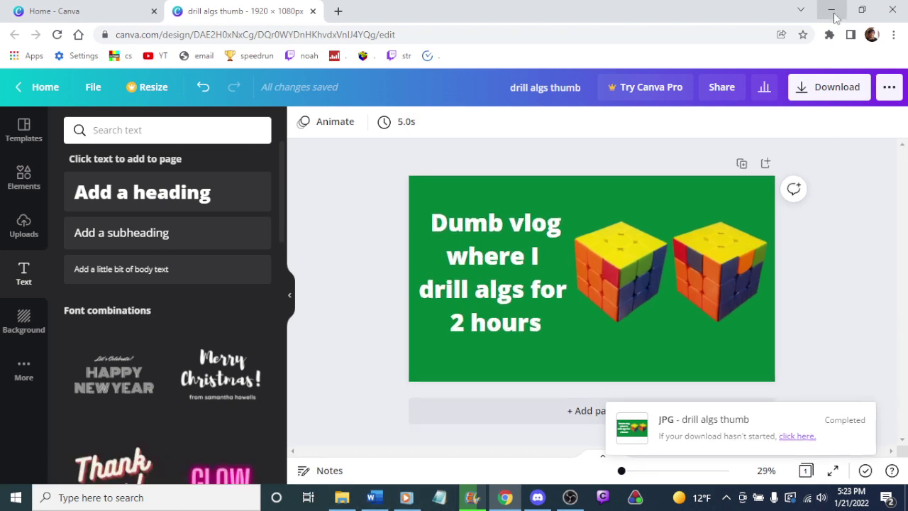
# Step: Switch to File Explorer and open the drill algs video folder in a separate window beside the Downloads window
pyautogui.click(831, 10)
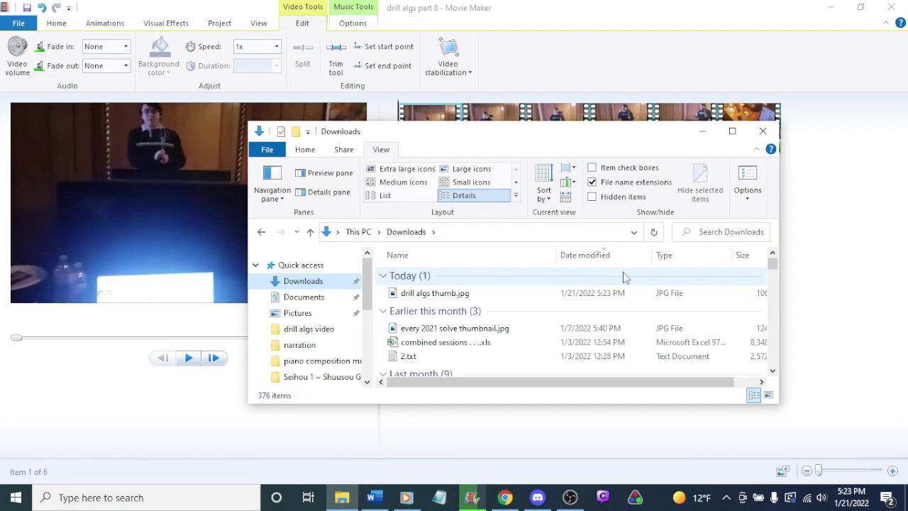
pyautogui.click(336, 501)
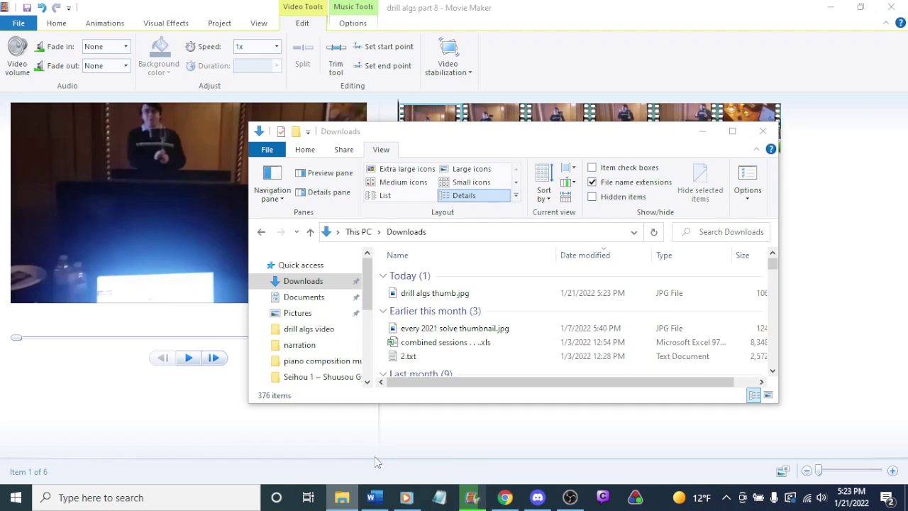
pyautogui.press('super+alt+1')
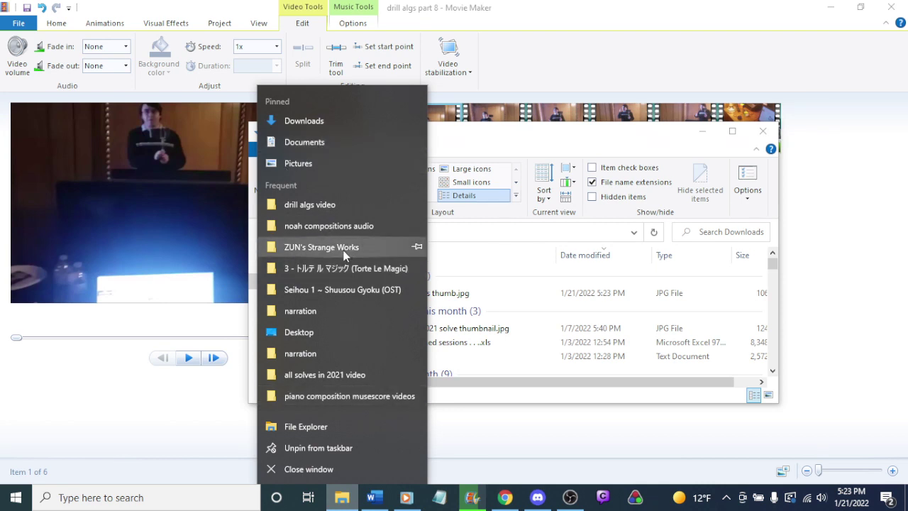
pyautogui.click(306, 205)
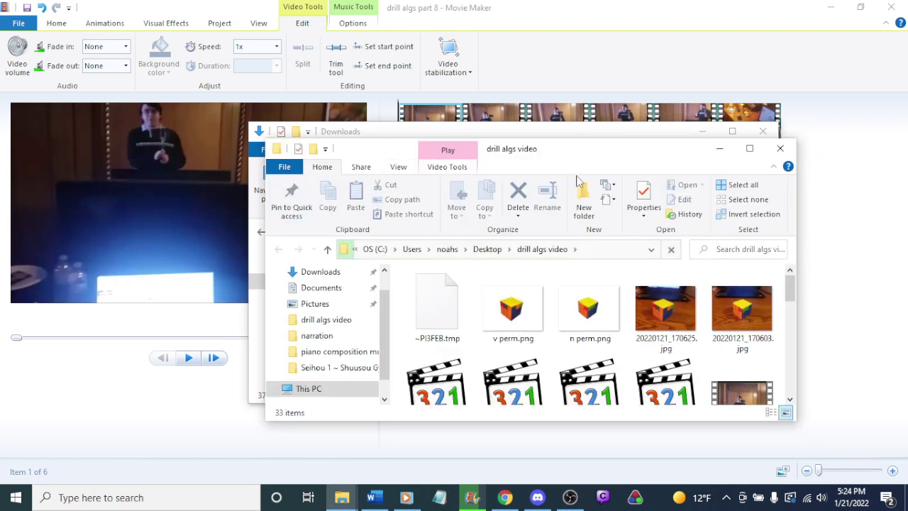
pyautogui.moveTo(588, 157); pyautogui.dragTo(368, 105)
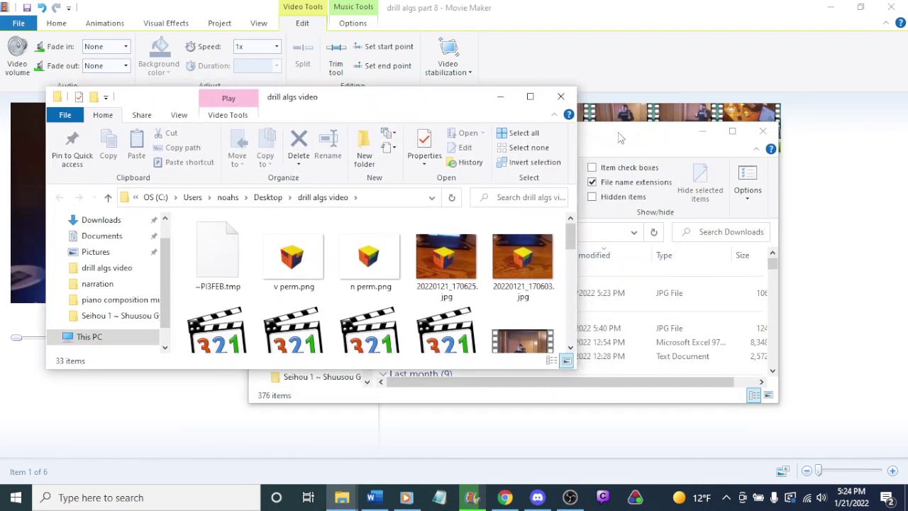
pyautogui.moveTo(619, 136); pyautogui.dragTo(743, 119)
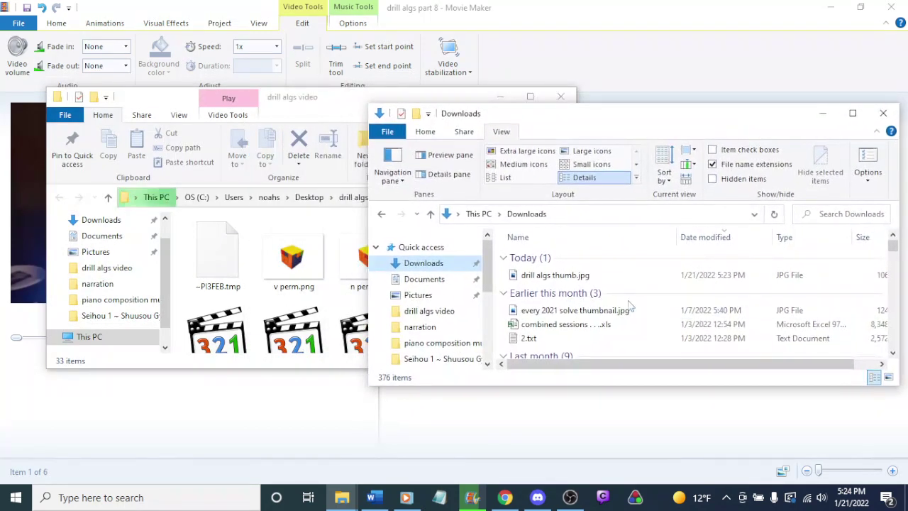
# Step: Move drill algs thumb.jpg from Downloads into the drill algs video folder
pyautogui.click(556, 276)
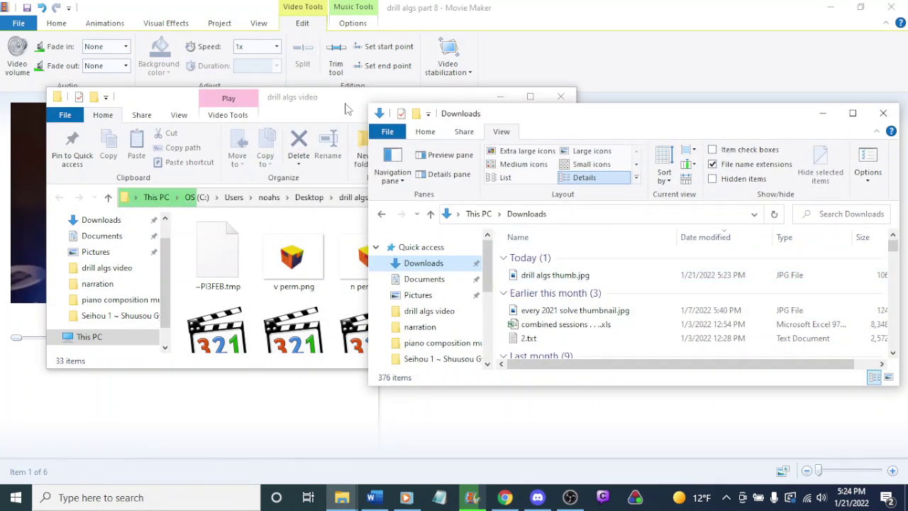
pyautogui.click(327, 100)
pyautogui.moveTo(326, 99); pyautogui.dragTo(301, 89)
pyautogui.click(652, 278)
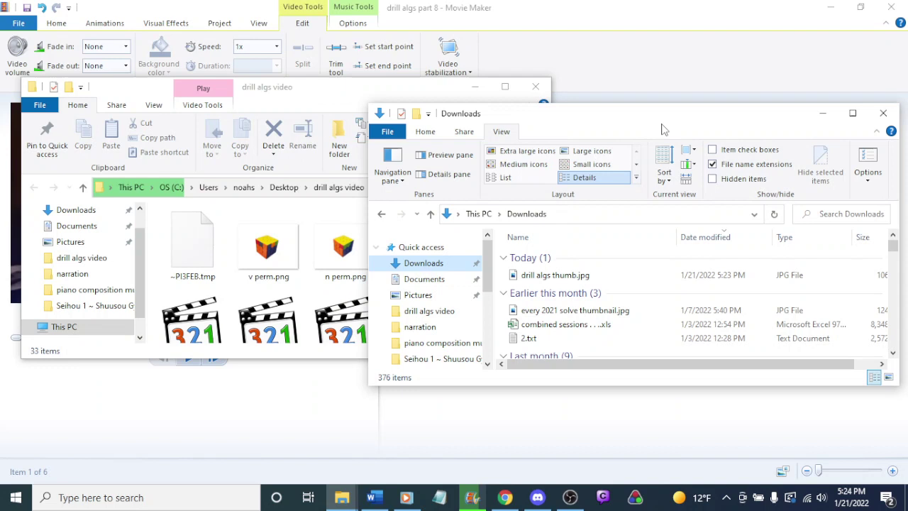
pyautogui.click(652, 279)
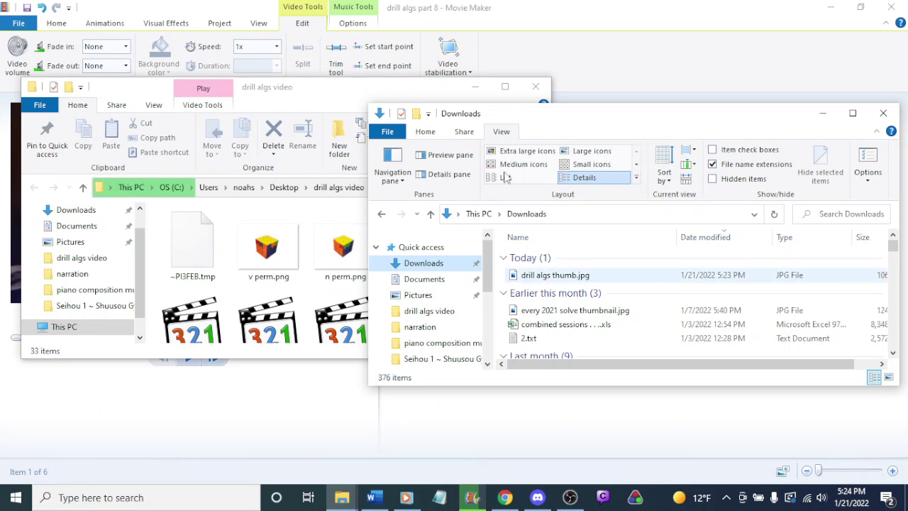
pyautogui.moveTo(553, 275); pyautogui.dragTo(313, 281)
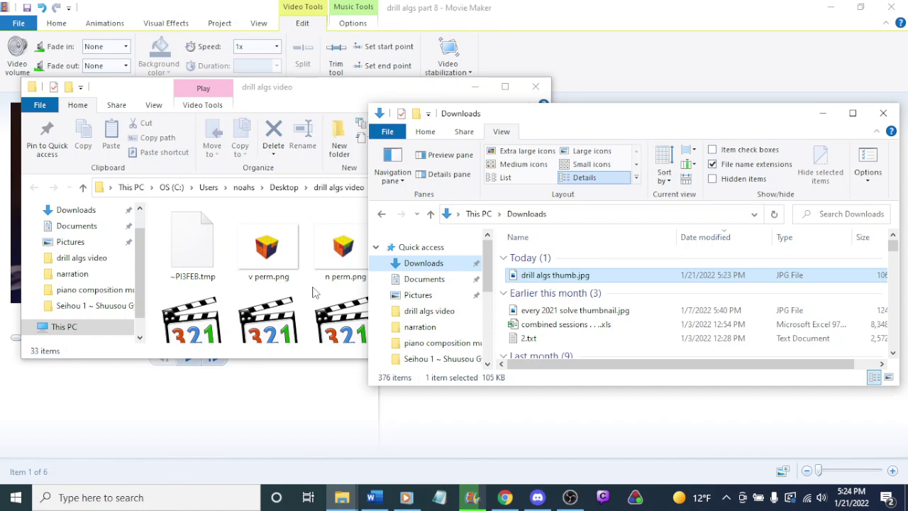
# Step: Switch to OBS and stop the running recording
pyautogui.click(578, 502)
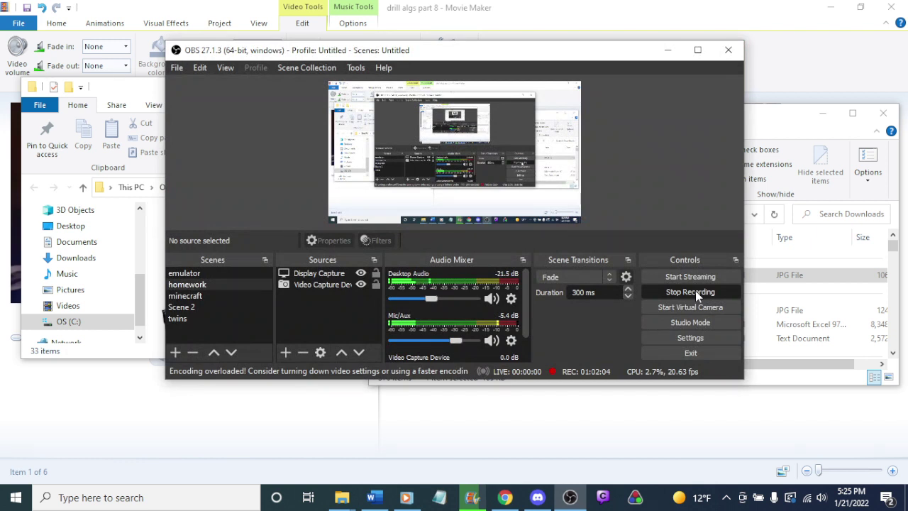
pyautogui.click(695, 291)
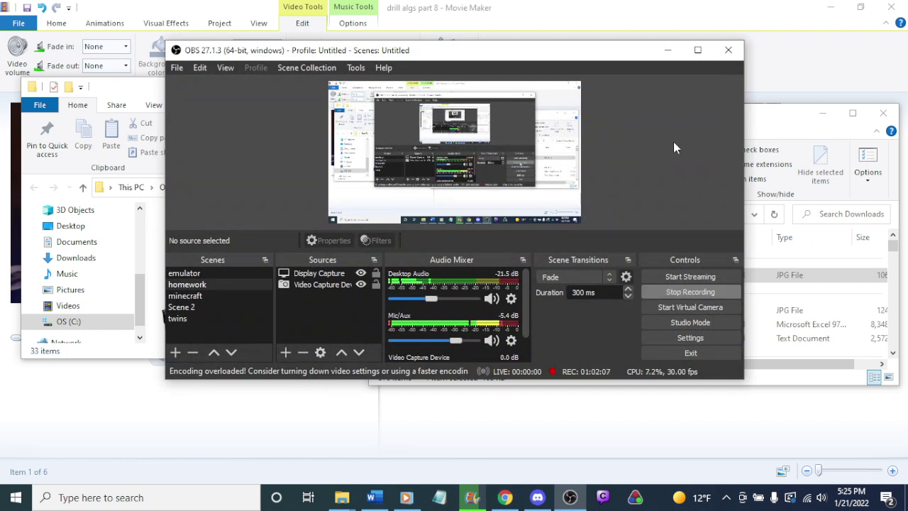
pyautogui.click(687, 291)
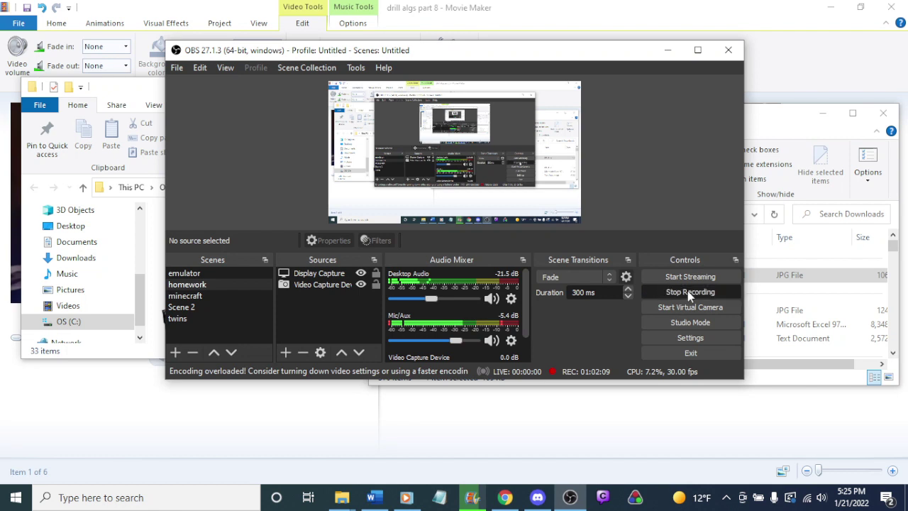